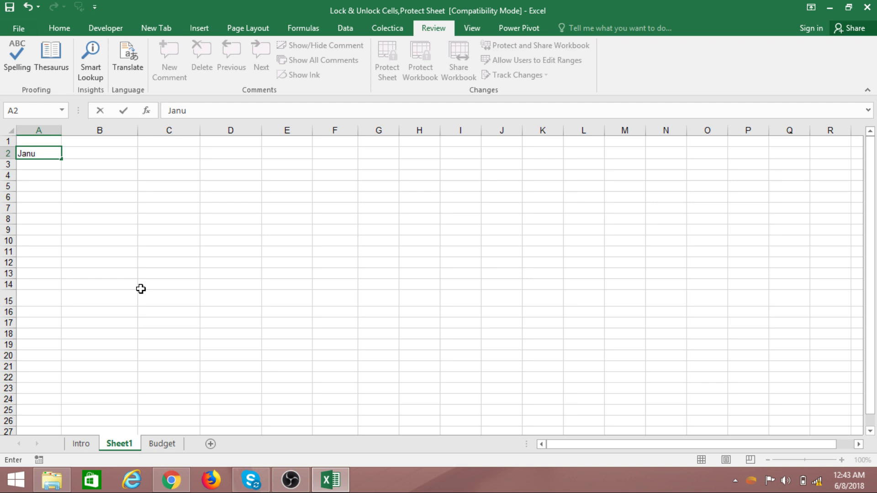
- Fill the months January to December down A2:A13, clearing the extra January in A14
{"action": "key", "text": "Return"}
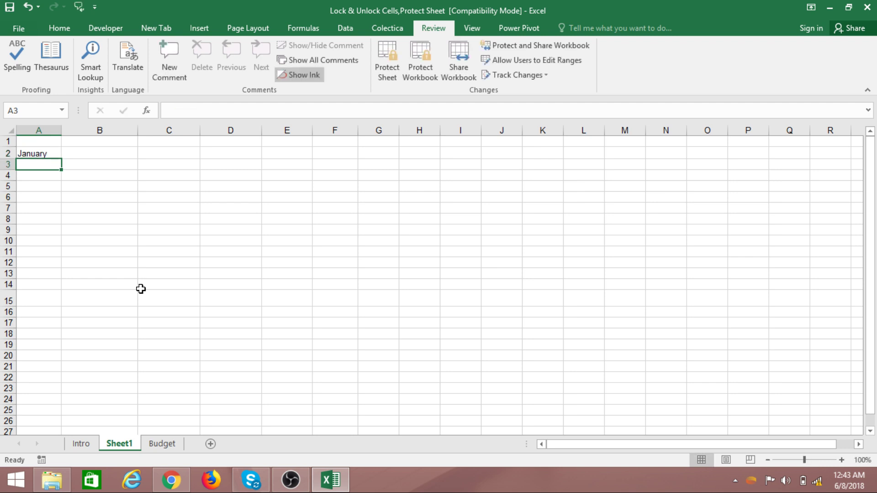
{"action": "left_click", "coordinate": [55, 156]}
{"action": "left_click_drag", "start_coordinate": [62, 161], "coordinate": [49, 284]}
{"action": "left_click", "coordinate": [119, 272]}
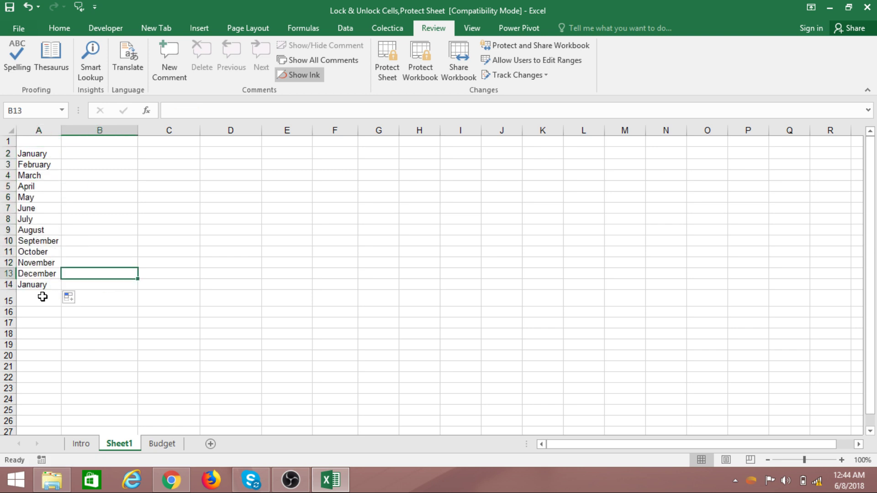
{"action": "left_click", "coordinate": [32, 285]}
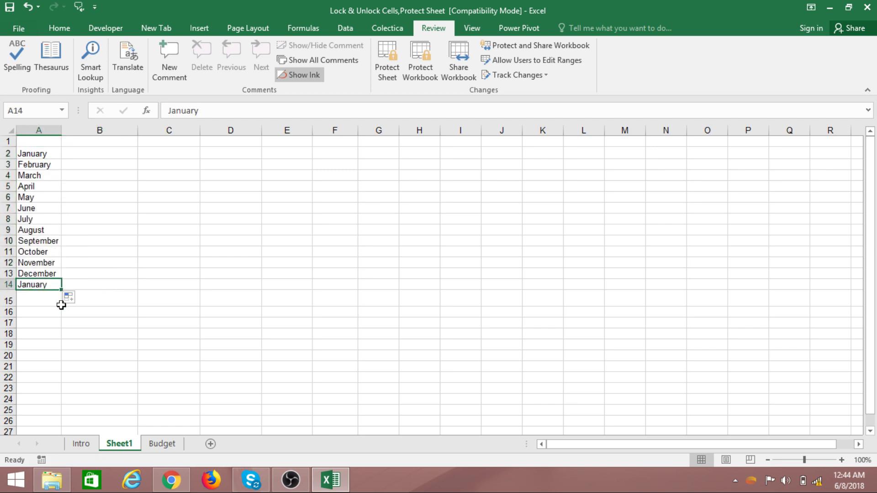
{"action": "key", "text": "Delete"}
{"action": "left_click", "coordinate": [102, 218]}
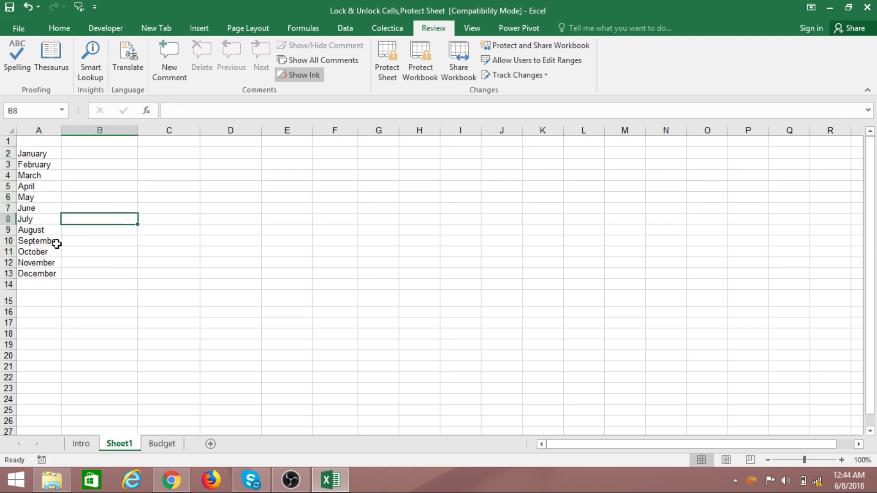
- Enter the city headings Mogadishu, Hargeisa, Kismayo, Baidoa and Hudur across B1:F1
{"action": "left_click", "coordinate": [68, 144]}
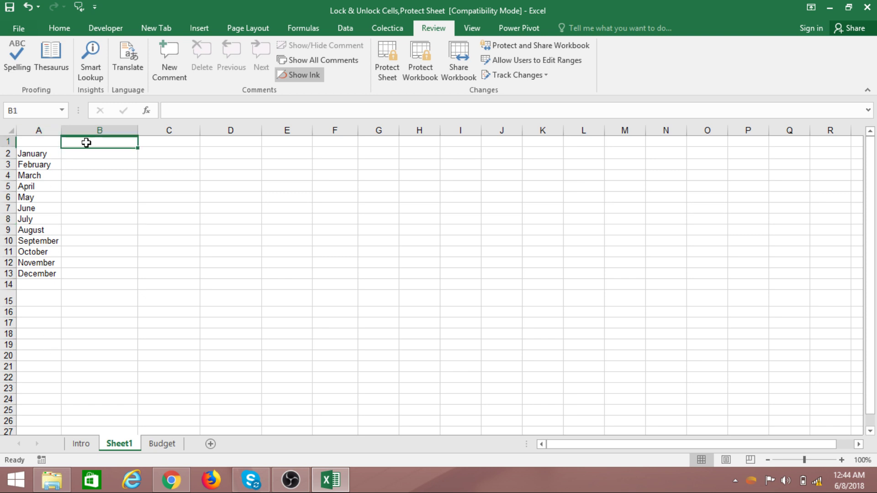
{"action": "type", "text": "Mogadishu"}
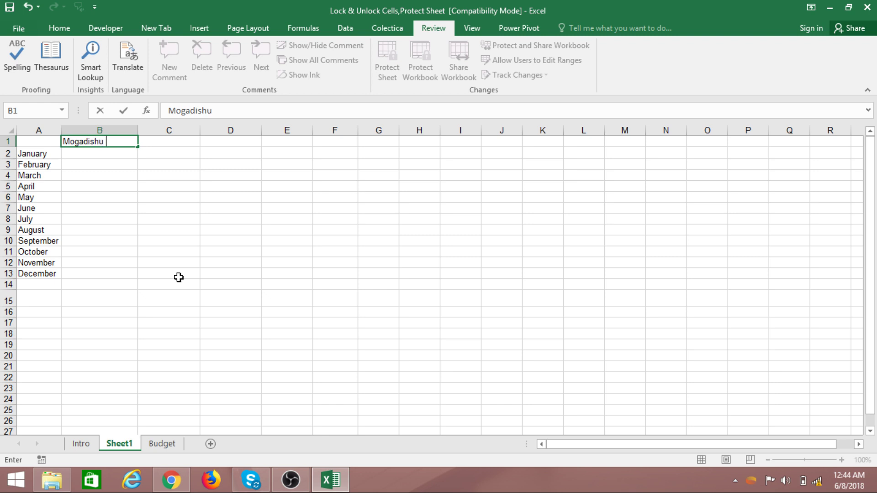
{"action": "key", "text": "Tab"}
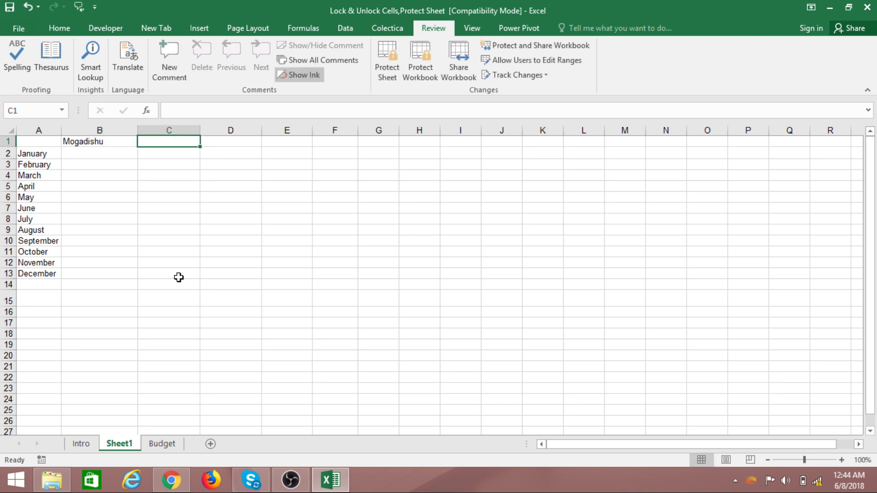
{"action": "type", "text": "Hargeisa"}
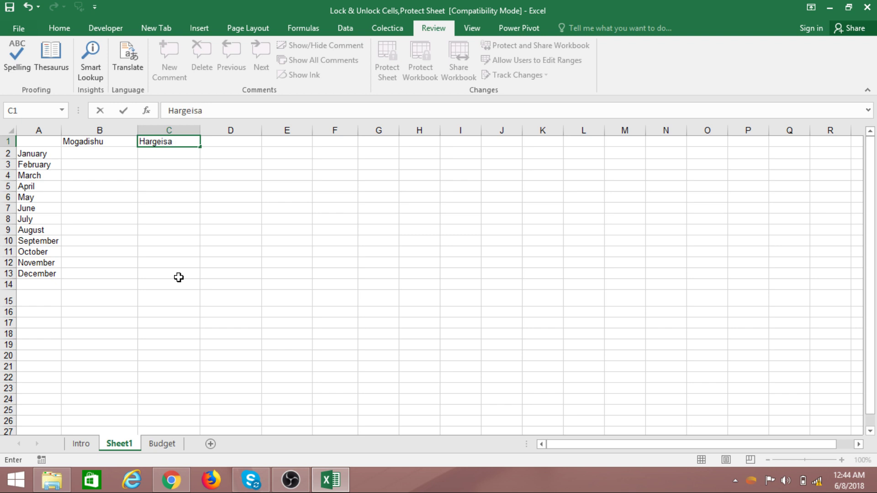
{"action": "key", "text": "Tab"}
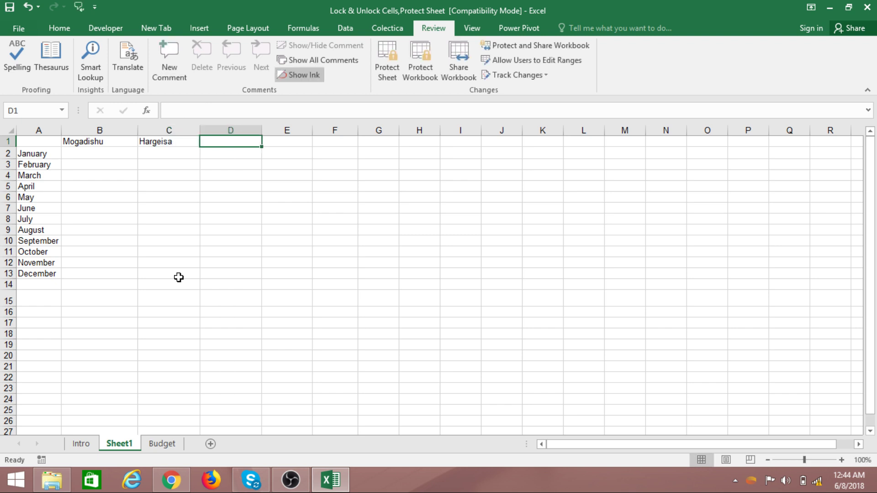
{"action": "type", "text": "Kismayo"}
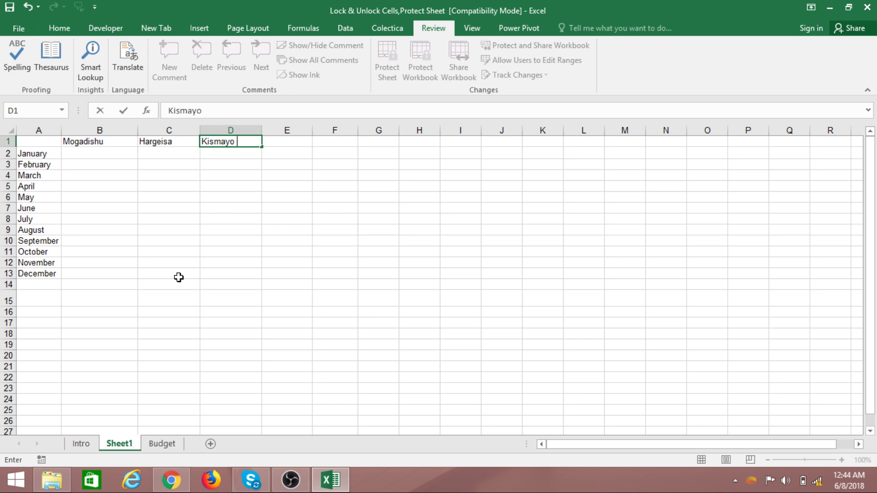
{"action": "key", "text": "Tab"}
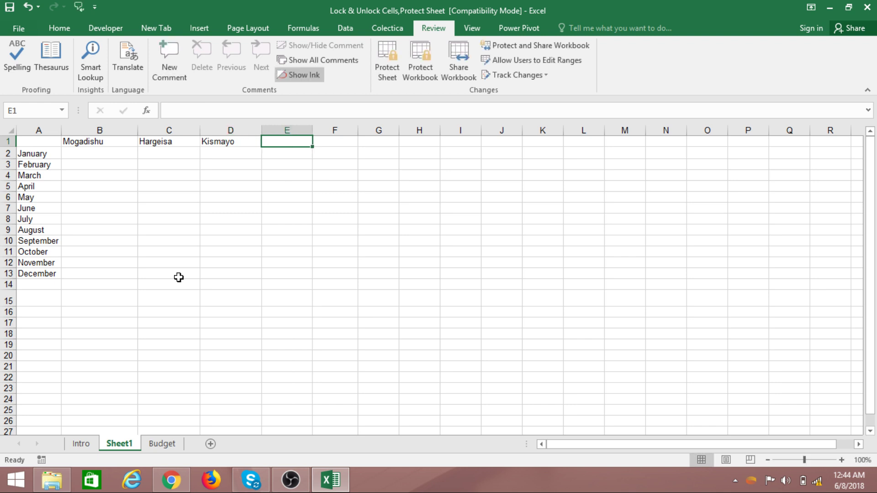
{"action": "type", "text": "Baidoa"}
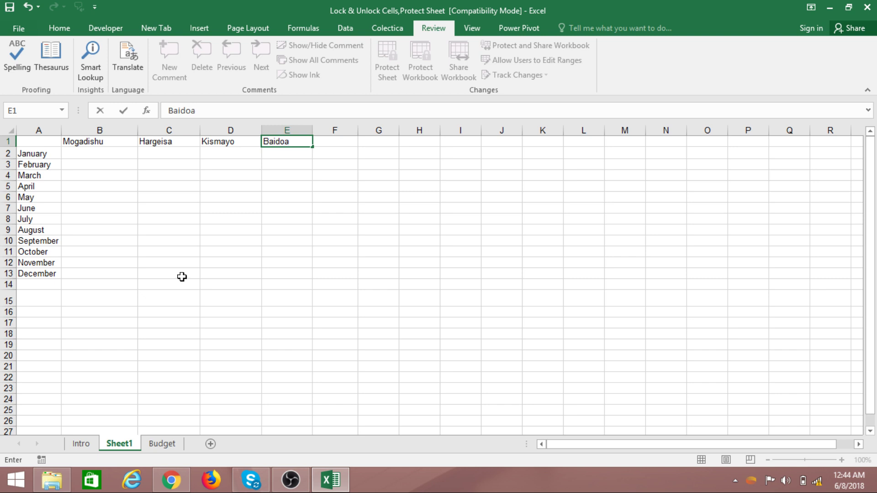
{"action": "key", "text": "Tab"}
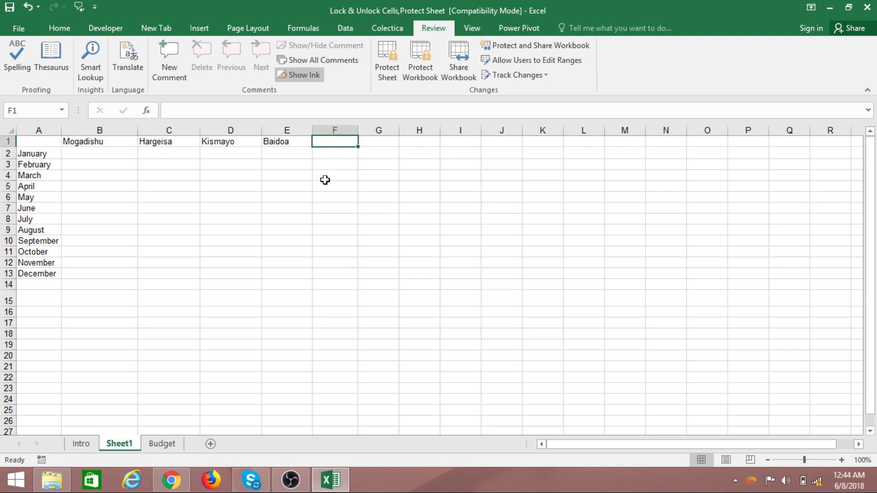
{"action": "type", "text": "H"}
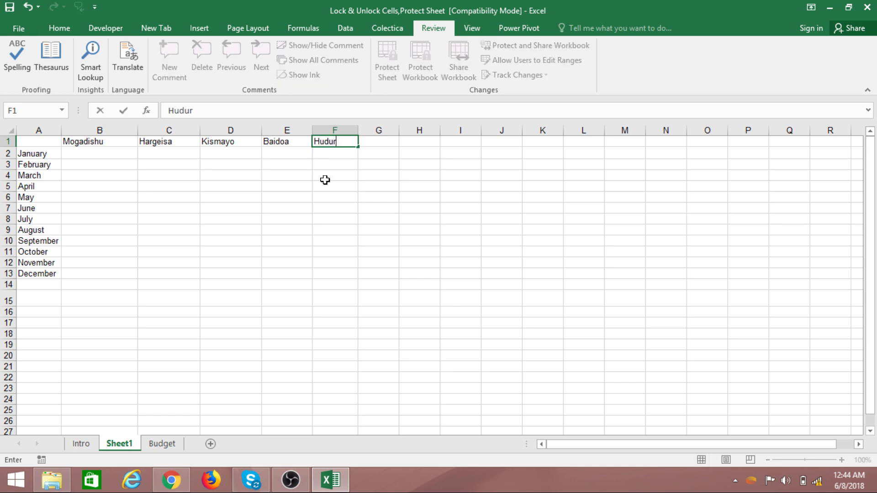
{"action": "type", "text": "udur"}
{"action": "key", "text": "Return"}
{"action": "left_click", "coordinate": [284, 206]}
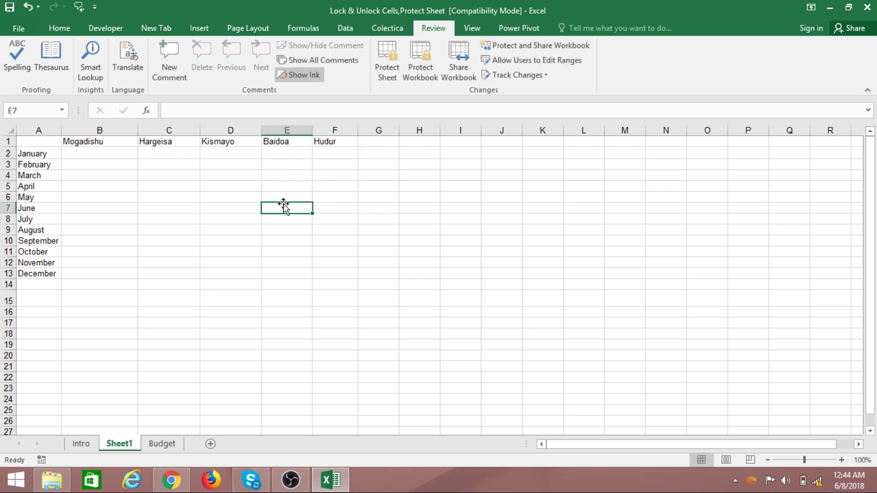
- Make row 1 taller and format the A1:F1 headers bold at size 14
{"action": "left_click", "coordinate": [108, 177]}
{"action": "left_click", "coordinate": [42, 155]}
{"action": "left_click", "coordinate": [147, 196]}
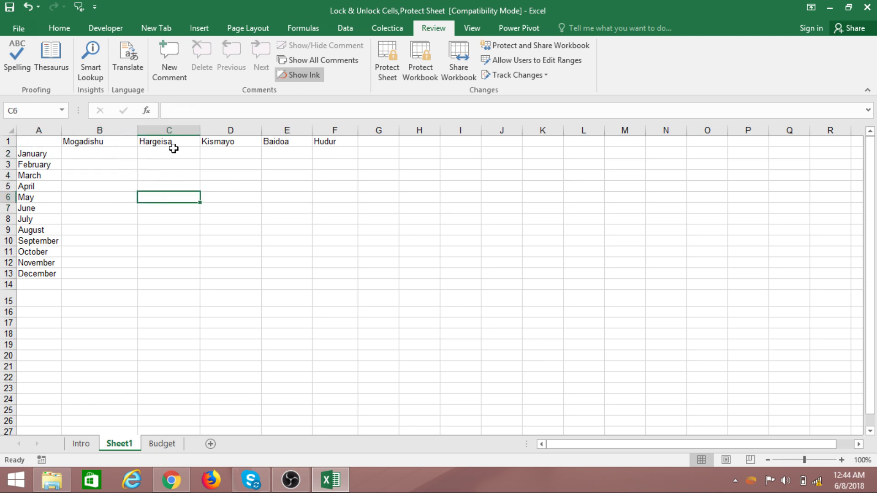
{"action": "left_click", "coordinate": [131, 286]}
{"action": "left_click", "coordinate": [88, 196]}
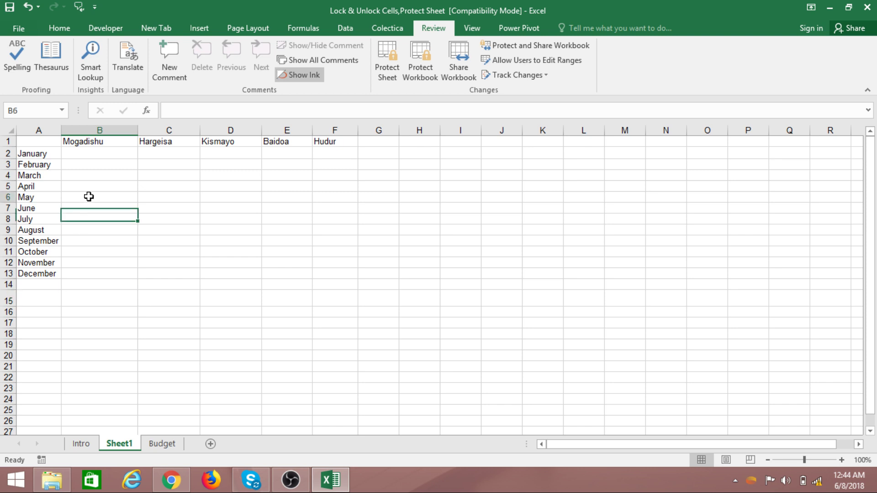
{"action": "left_click_drag", "start_coordinate": [13, 148], "coordinate": [329, 155]}
{"action": "left_click", "coordinate": [36, 150]}
{"action": "left_click", "coordinate": [59, 28]}
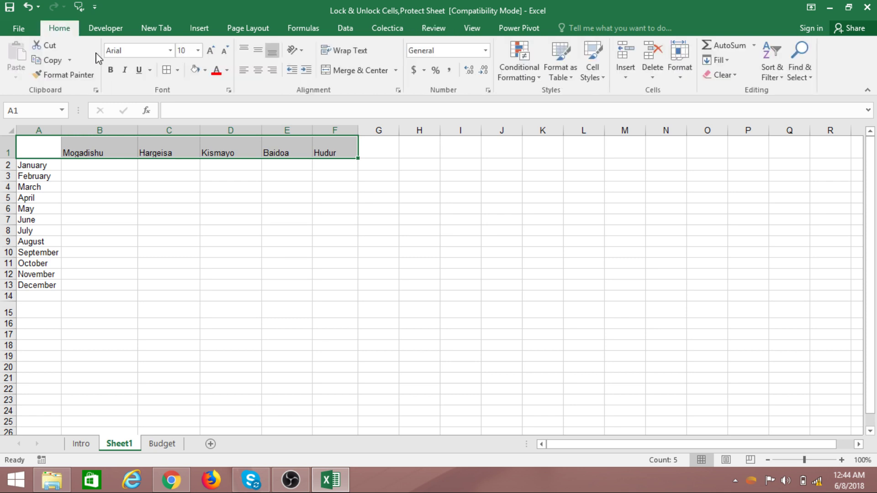
{"action": "left_click", "coordinate": [110, 69]}
{"action": "left_click", "coordinate": [210, 50]}
{"action": "left_click", "coordinate": [210, 50]}
{"action": "left_click", "coordinate": [210, 51]}
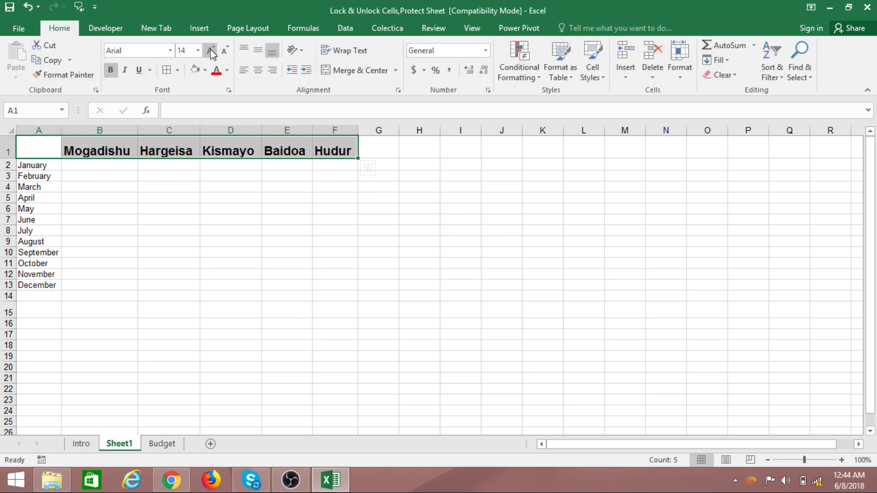
{"action": "left_click", "coordinate": [127, 208]}
- Autofit the column widths, including column E, and centre the city headers B1:F1
{"action": "double_click", "coordinate": [200, 132]}
{"action": "double_click", "coordinate": [262, 132]}
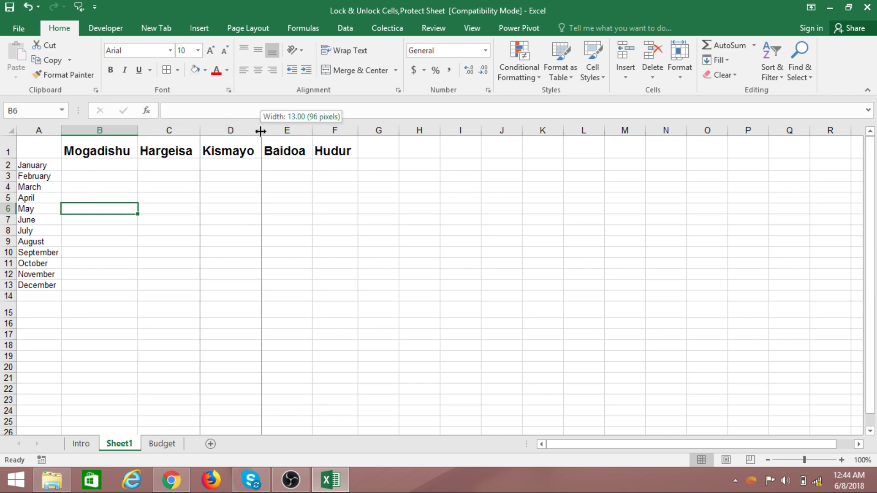
{"action": "double_click", "coordinate": [314, 130]}
{"action": "left_click", "coordinate": [323, 186]}
{"action": "left_click_drag", "start_coordinate": [102, 151], "coordinate": [343, 144]}
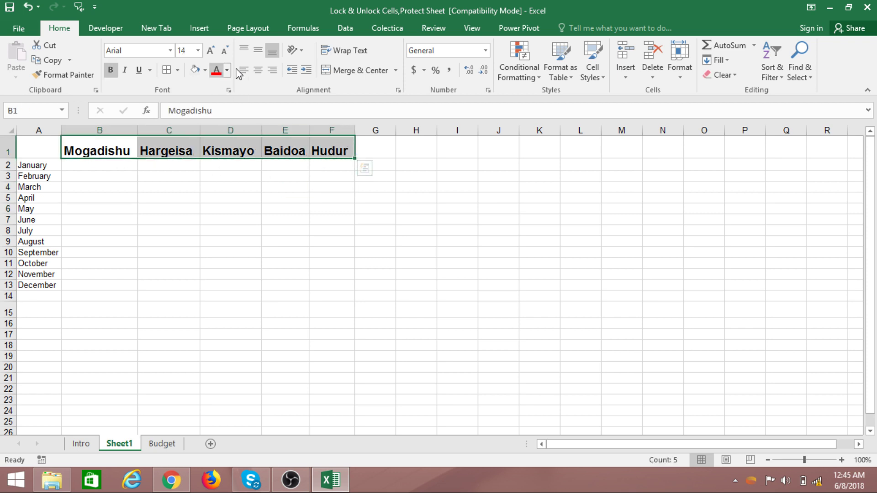
{"action": "left_click", "coordinate": [259, 70]}
{"action": "left_click", "coordinate": [229, 251]}
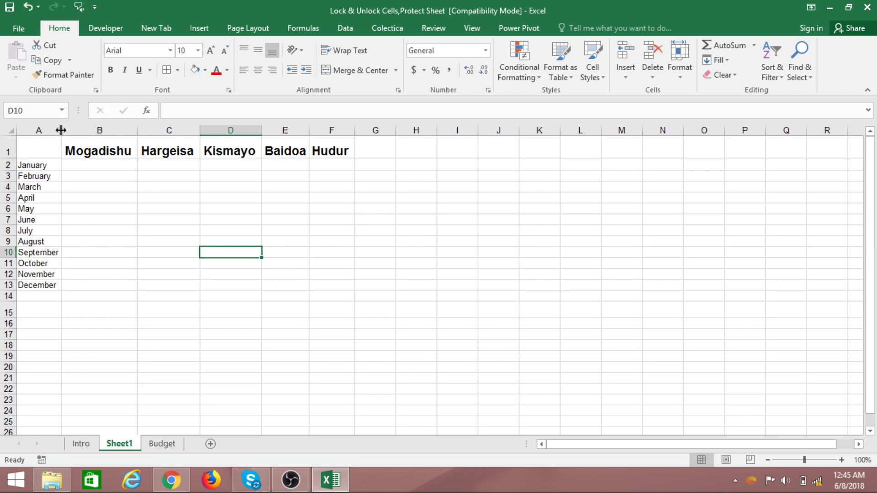
{"action": "left_click", "coordinate": [151, 276]}
{"action": "left_click", "coordinate": [76, 313]}
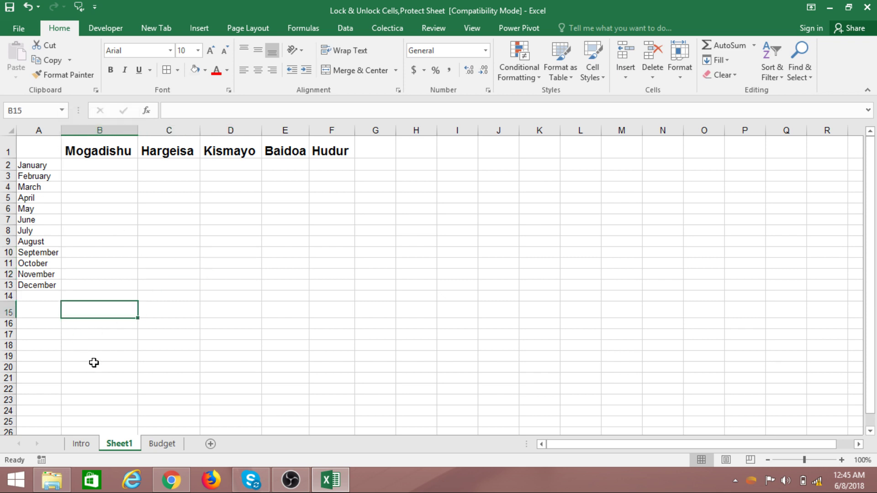
- Move to cell A16 below the month list, after a stray 'wad' entry
{"action": "left_click", "coordinate": [51, 368]}
{"action": "left_click", "coordinate": [42, 310]}
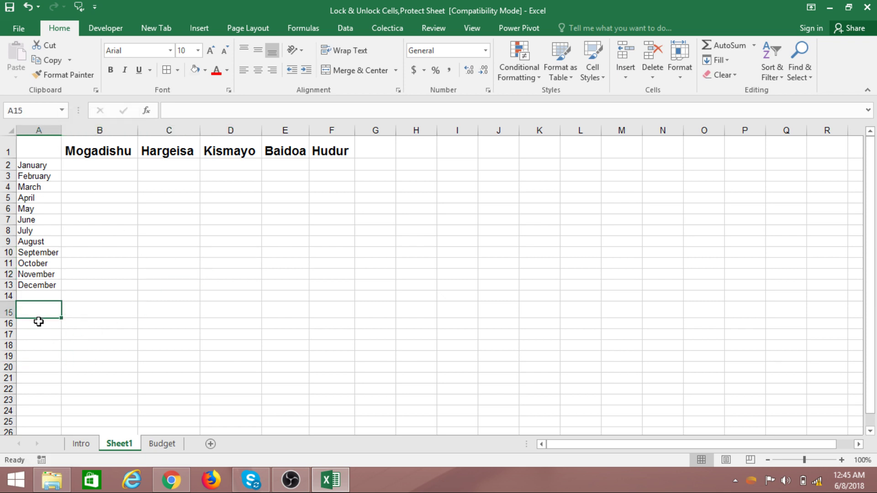
{"action": "left_click", "coordinate": [41, 323]}
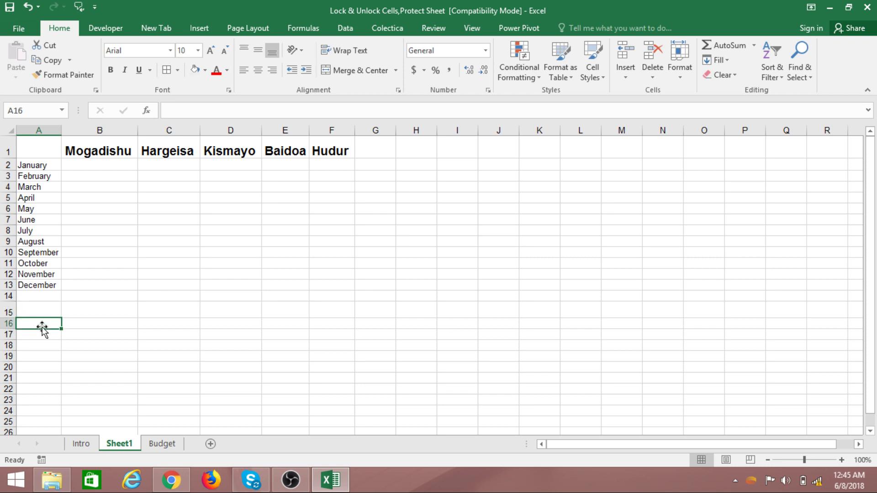
{"action": "left_click", "coordinate": [40, 296]}
{"action": "left_click", "coordinate": [129, 313]}
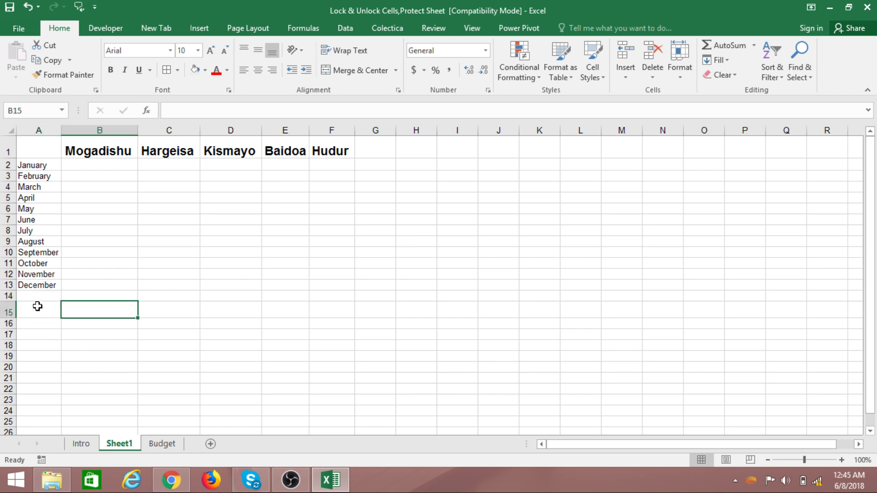
{"action": "left_click", "coordinate": [41, 344]}
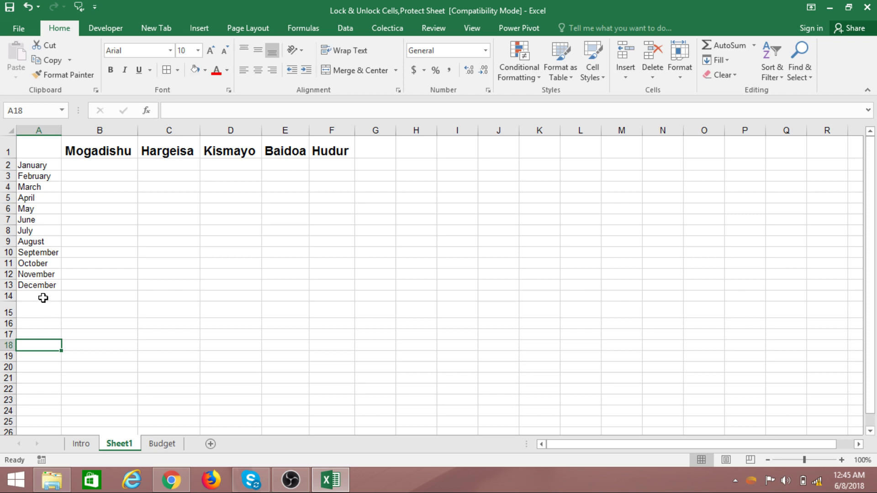
{"action": "left_click", "coordinate": [38, 296]}
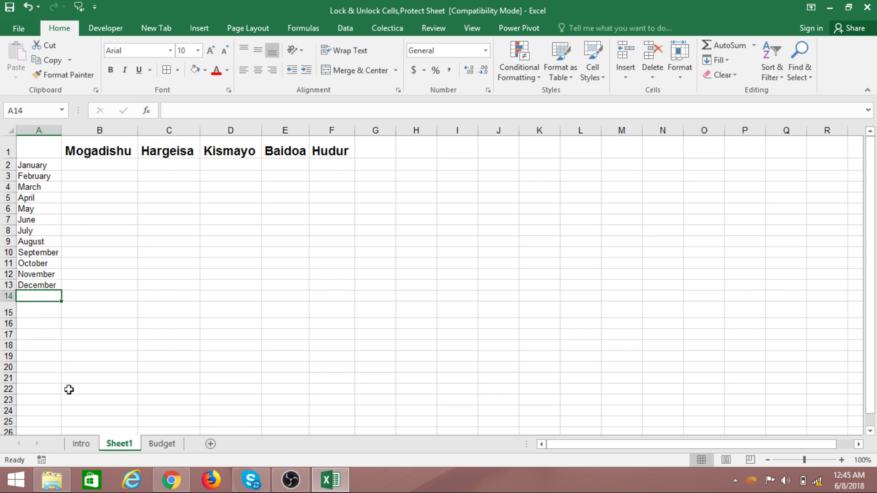
{"action": "left_click", "coordinate": [39, 323]}
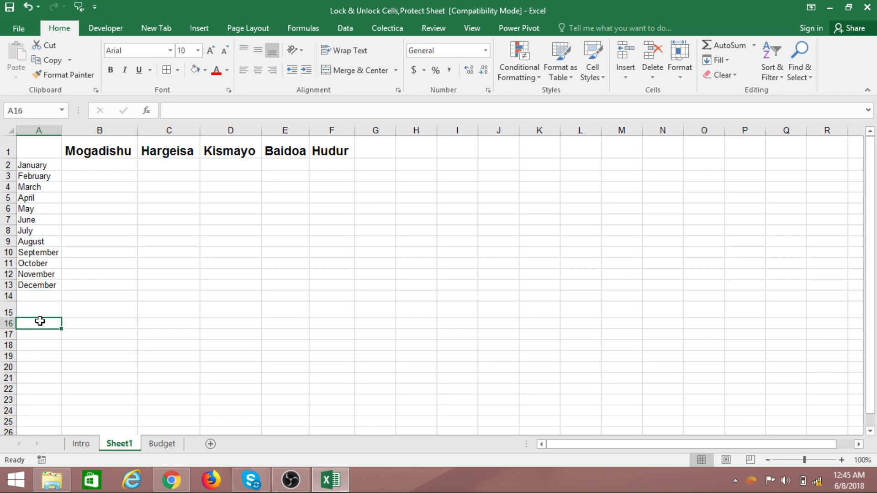
{"action": "key", "text": "Tab"}
{"action": "type", "text": "w"}
{"action": "key", "text": "Tab"}
{"action": "type", "text": "ad"}
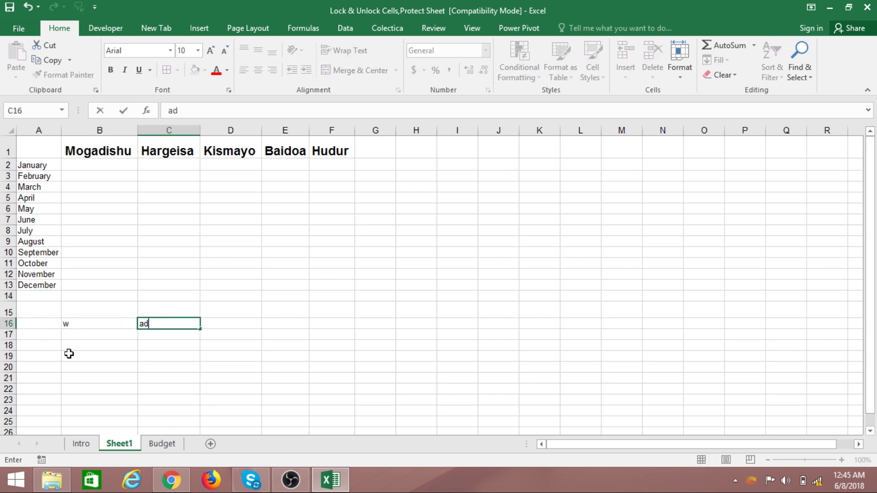
{"action": "left_click", "coordinate": [67, 323]}
{"action": "left_click", "coordinate": [39, 314]}
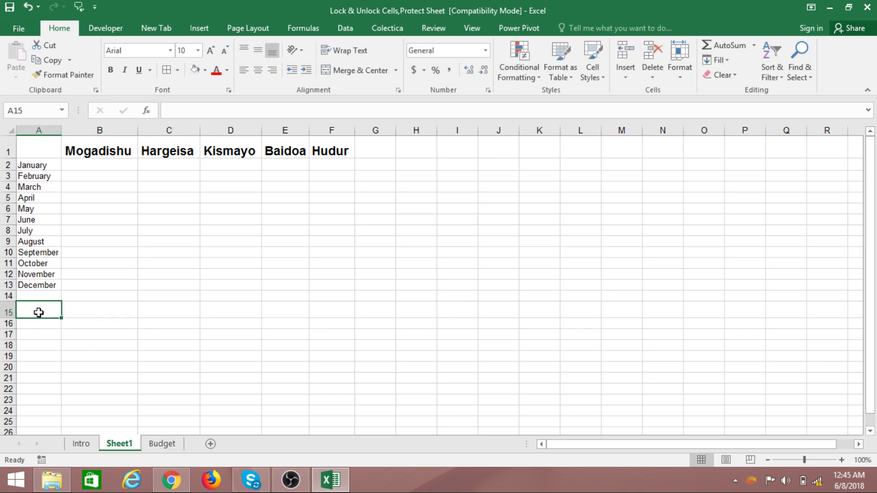
{"action": "left_click", "coordinate": [39, 340]}
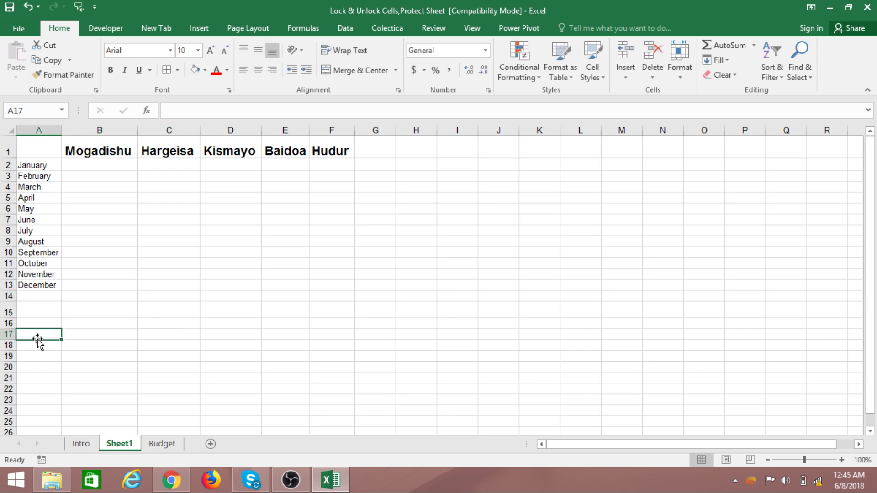
{"action": "left_click", "coordinate": [37, 324]}
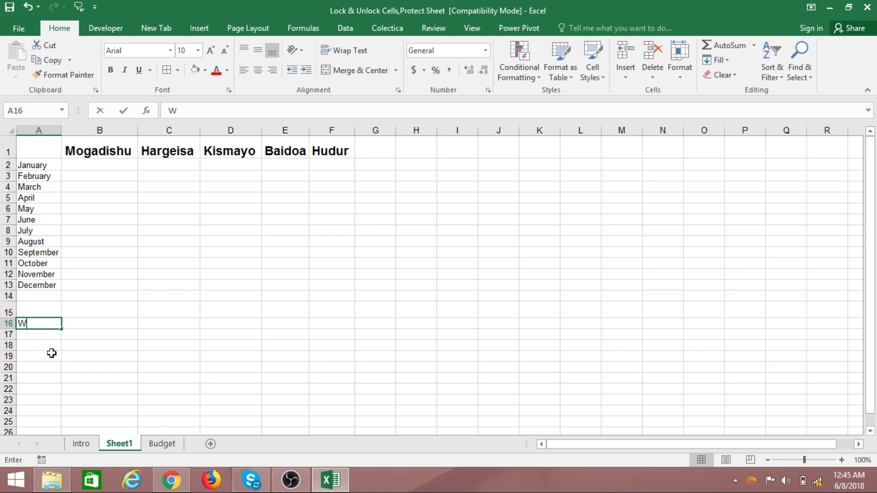
- Type the labels Wadarta, MAXIMUM and MINIMUM into A16, A17 and A18
{"action": "type", "text": "Wadarta"}
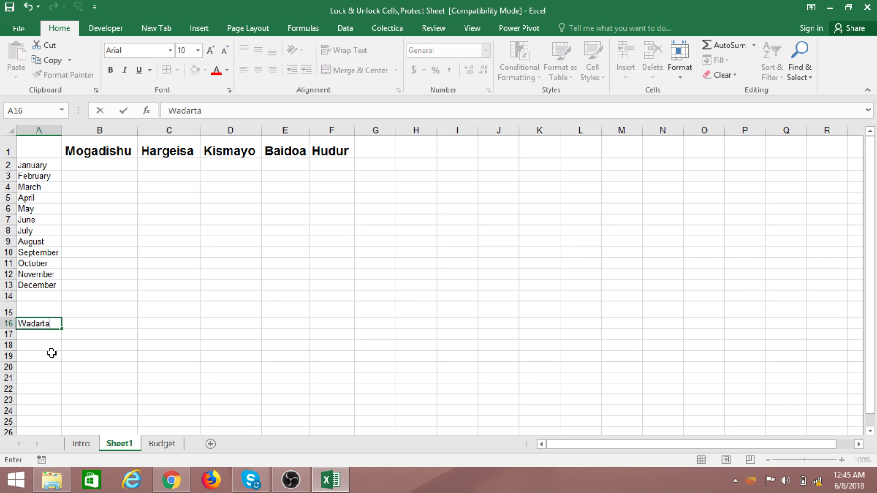
{"action": "key", "text": "Return"}
{"action": "type", "text": "N"}
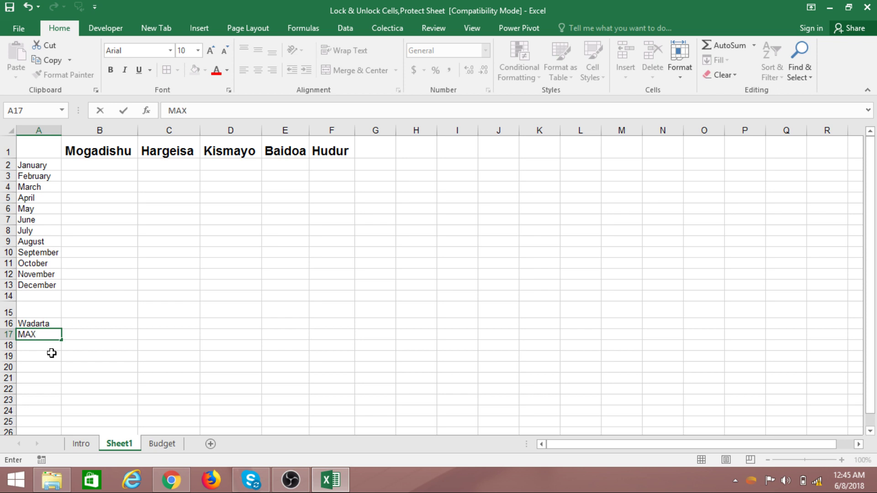
{"action": "key", "text": "Return"}
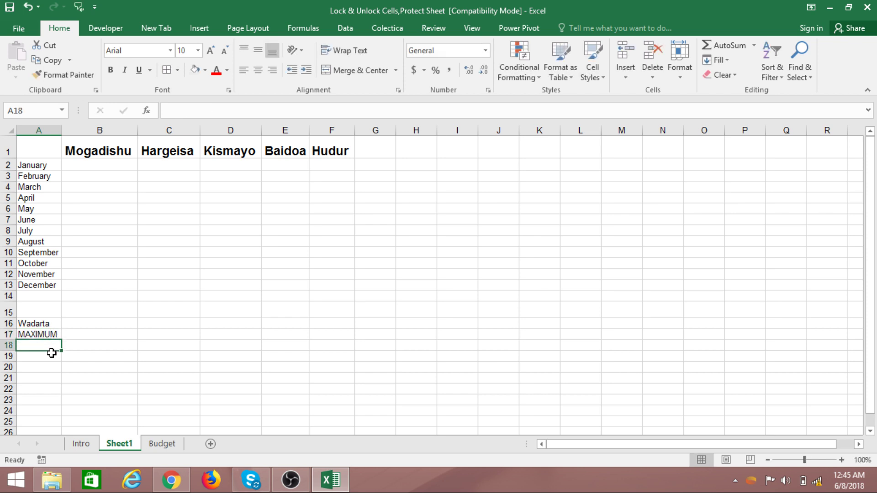
{"action": "type", "text": "mIN"}
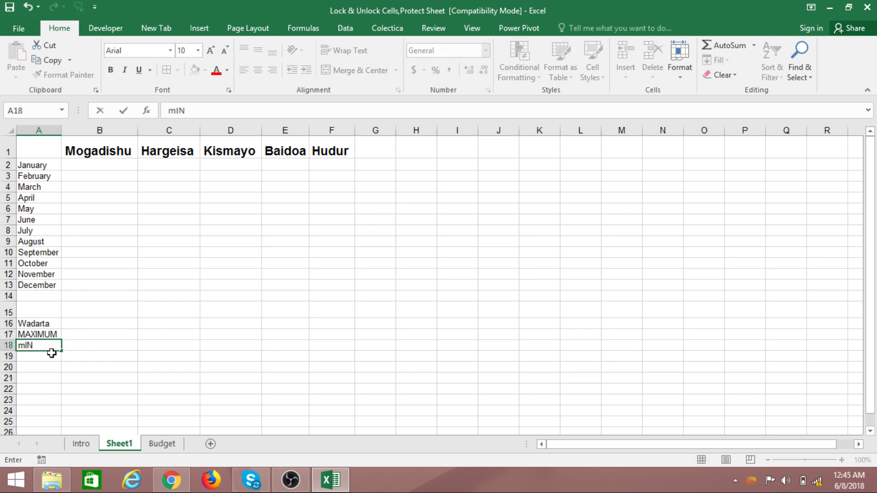
{"action": "type", "text": "MIM"}
{"action": "left_click", "coordinate": [108, 360]}
{"action": "left_click", "coordinate": [37, 360]}
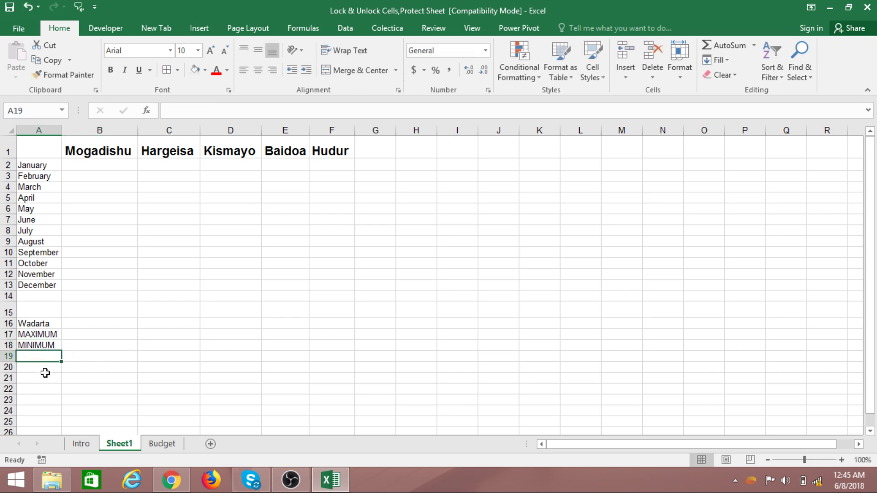
{"action": "left_click", "coordinate": [117, 357]}
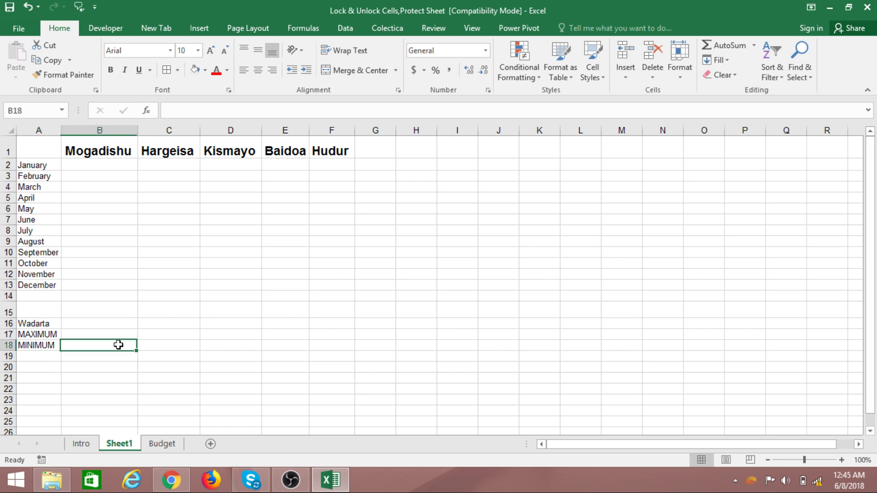
{"action": "left_click", "coordinate": [55, 295]}
- Apply Outline and Inside border presets to the whole table A1:F18
{"action": "left_click_drag", "start_coordinate": [53, 156], "coordinate": [337, 341]}
{"action": "left_click", "coordinate": [230, 296]}
{"action": "left_click_drag", "start_coordinate": [42, 142], "coordinate": [338, 346]}
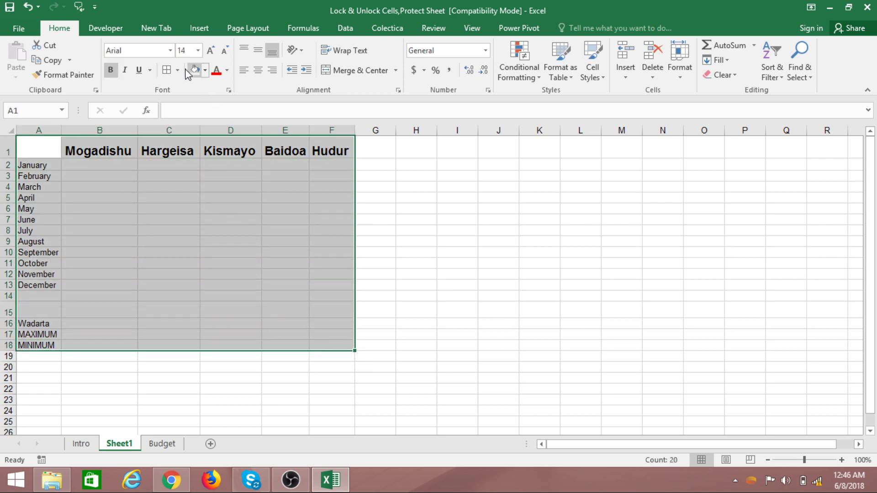
{"action": "left_click", "coordinate": [168, 72]}
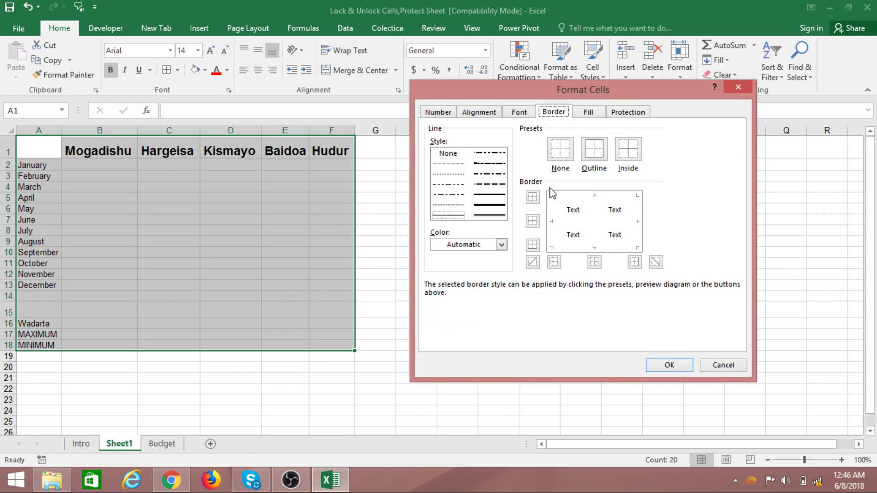
{"action": "left_click", "coordinate": [602, 156]}
{"action": "left_click", "coordinate": [623, 153]}
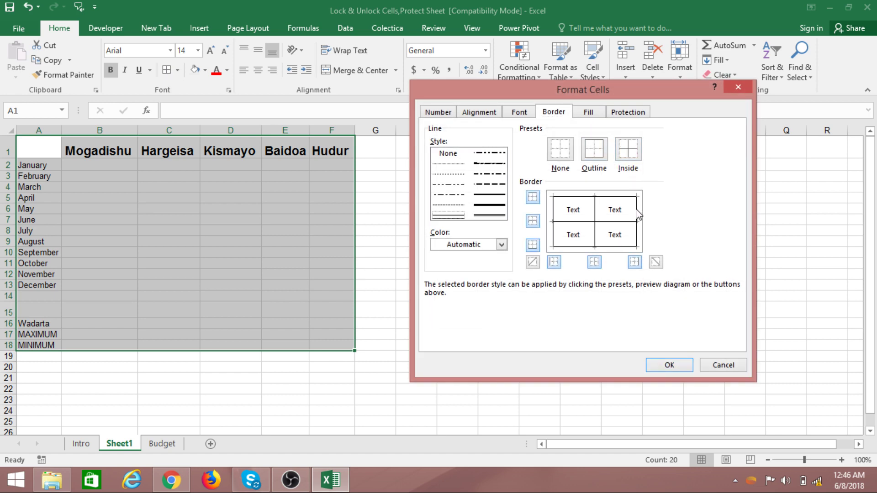
{"action": "left_click", "coordinate": [652, 364]}
{"action": "left_click", "coordinate": [399, 303]}
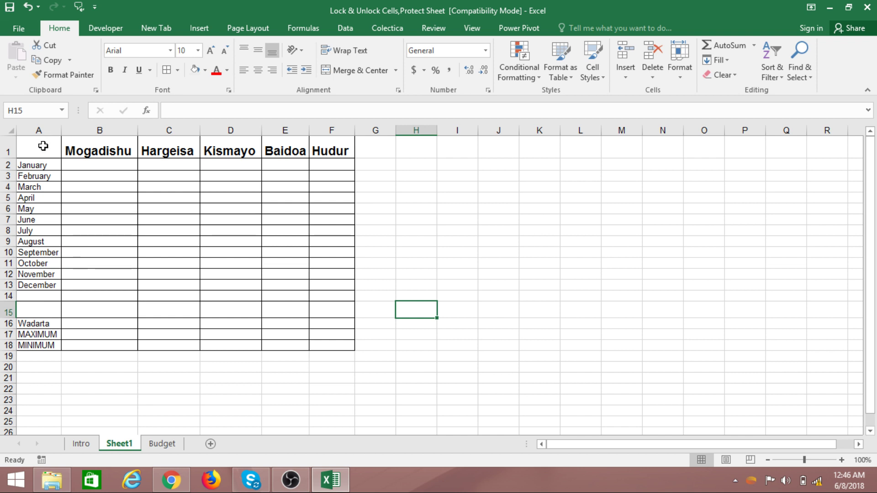
- Shade the header row, month column and rows 14–18 light grey
{"action": "left_click_drag", "start_coordinate": [41, 147], "coordinate": [356, 151]}
{"action": "left_click_drag", "start_coordinate": [44, 164], "coordinate": [51, 343], "text": "ctrl"}
{"action": "left_click", "coordinate": [43, 314], "text": "ctrl"}
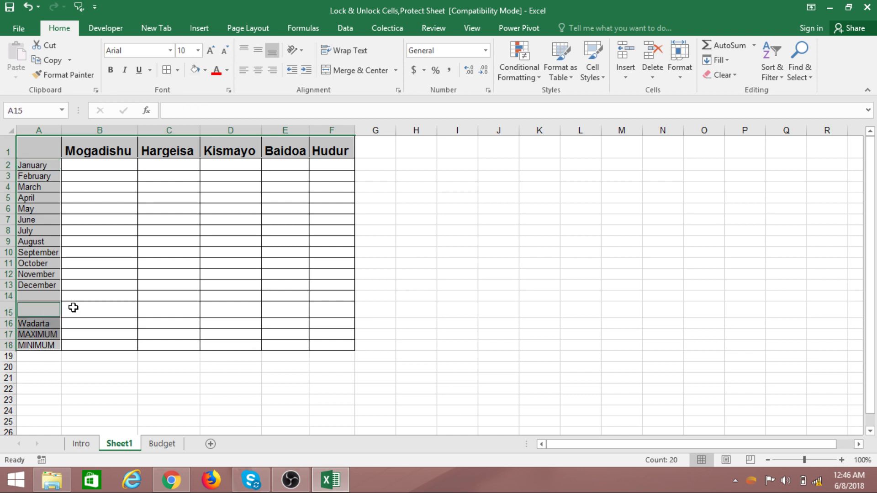
{"action": "left_click", "coordinate": [73, 308], "text": "ctrl"}
{"action": "left_click_drag", "start_coordinate": [145, 308], "coordinate": [347, 348], "text": "ctrl"}
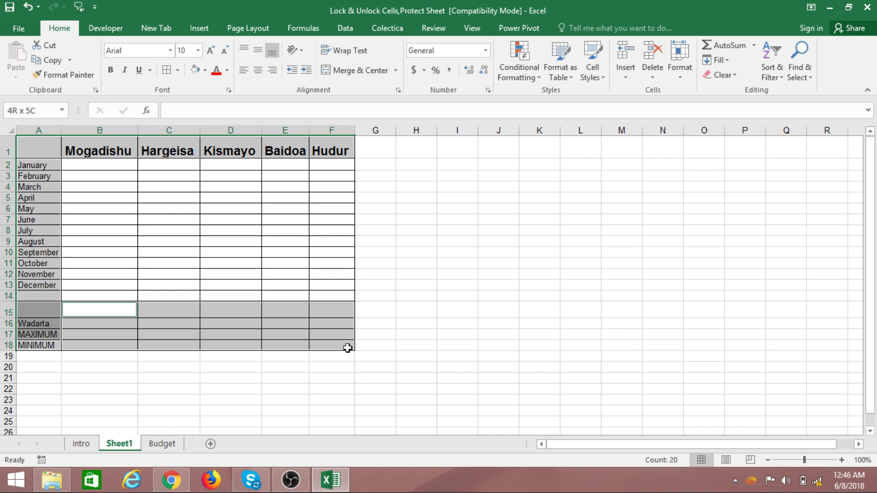
{"action": "left_click_drag", "start_coordinate": [102, 298], "coordinate": [320, 340], "text": "ctrl"}
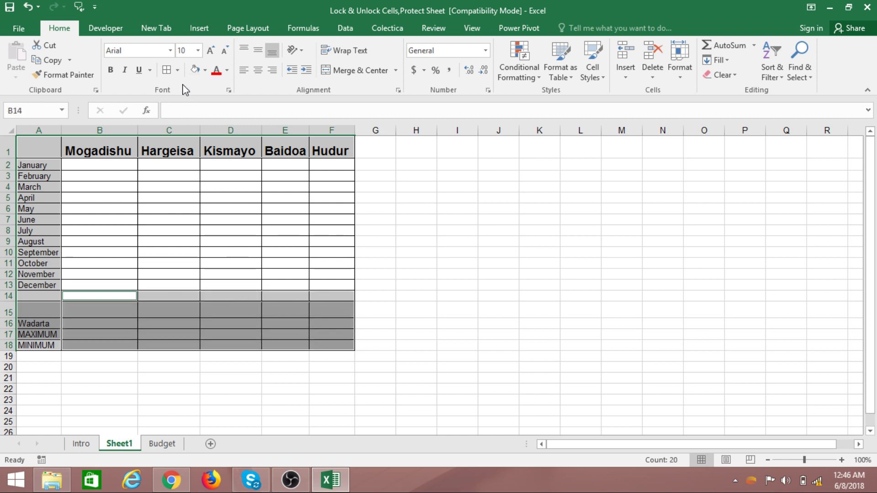
{"action": "left_click", "coordinate": [206, 70]}
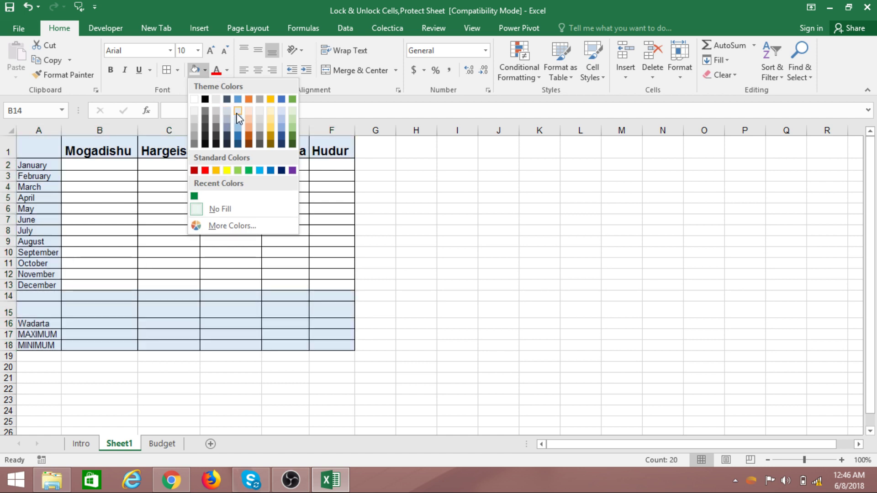
{"action": "left_click", "coordinate": [216, 100]}
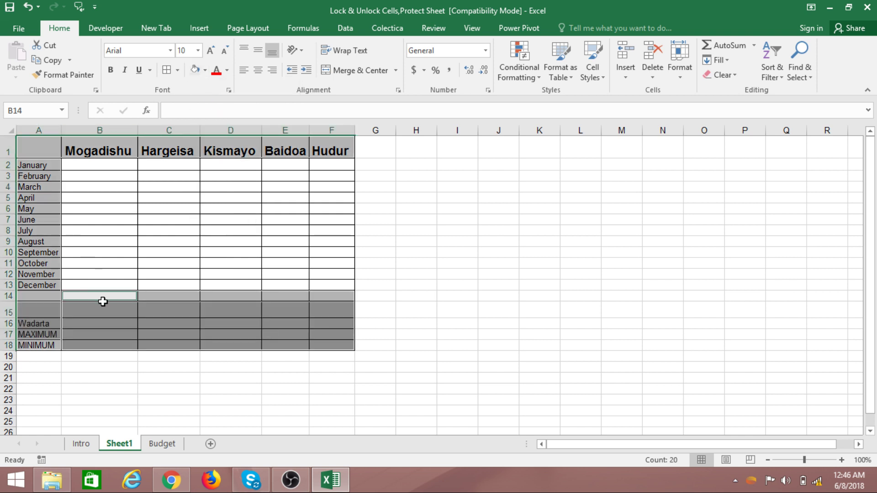
{"action": "left_click", "coordinate": [542, 276]}
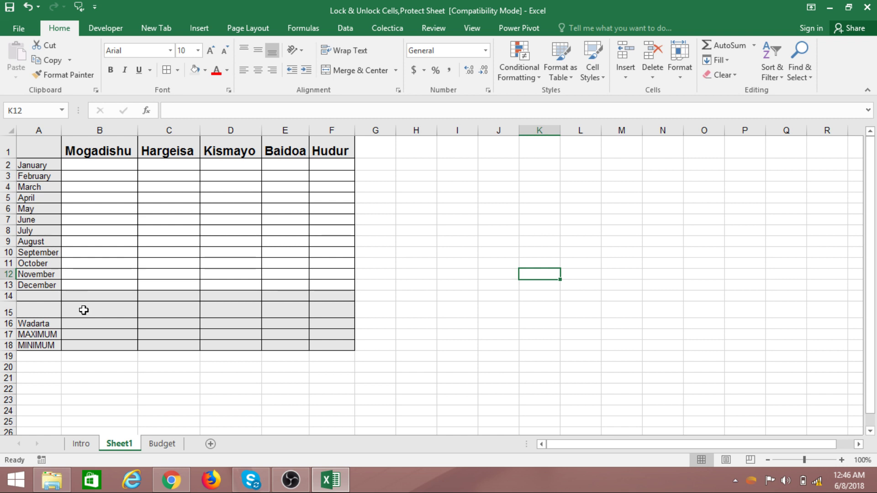
- Set the blank rows 14–15 back to No Fill
{"action": "mouse_move", "coordinate": [46, 293]}
{"action": "left_mouse_down"}
{"action": "mouse_move", "coordinate": [28, 300]}
{"action": "mouse_move", "coordinate": [331, 320]}
{"action": "mouse_move", "coordinate": [341, 313]}
{"action": "left_mouse_up"}
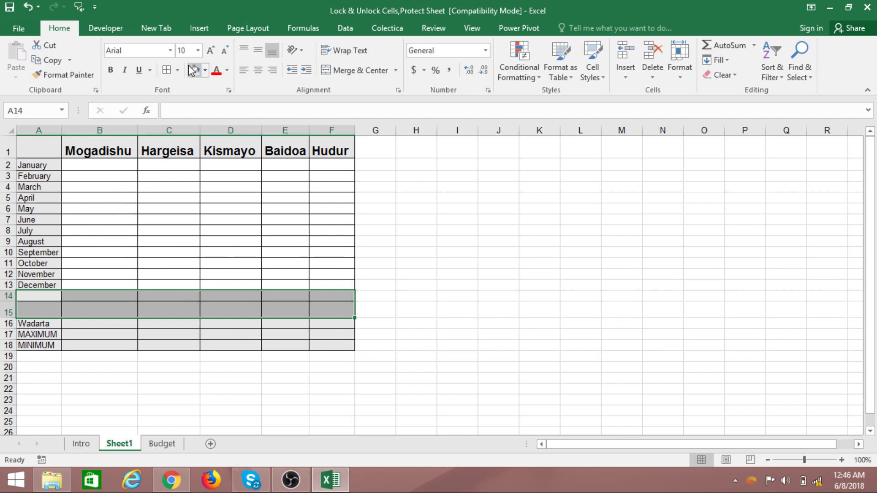
{"action": "left_click", "coordinate": [205, 70]}
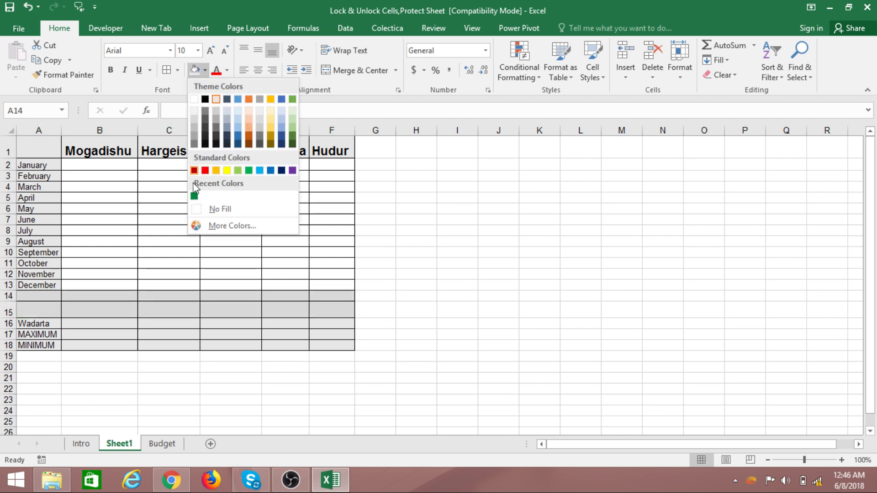
{"action": "left_click", "coordinate": [203, 209]}
{"action": "left_click", "coordinate": [457, 311]}
{"action": "left_click", "coordinate": [478, 285]}
{"action": "left_click", "coordinate": [482, 264]}
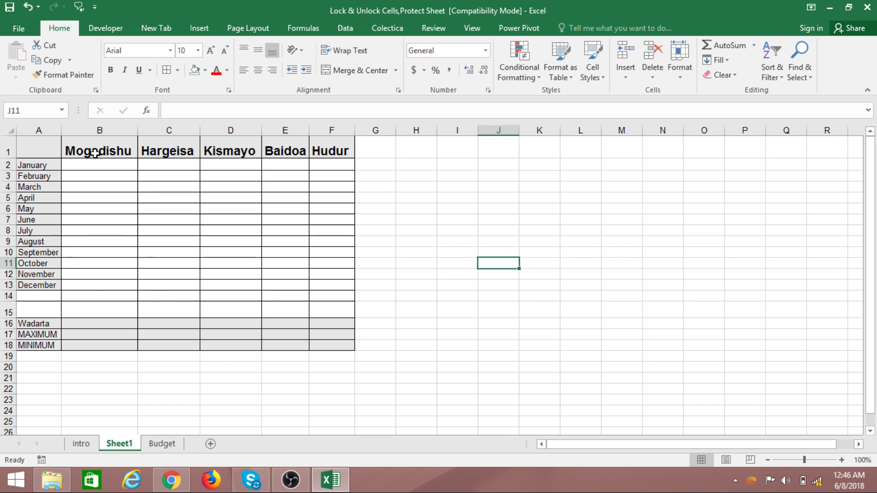
- Select B2:F14 and enter =RANDBETWEEN(150, 250) into every cell at once
{"action": "left_click_drag", "start_coordinate": [116, 165], "coordinate": [344, 300]}
{"action": "left_click", "coordinate": [532, 283]}
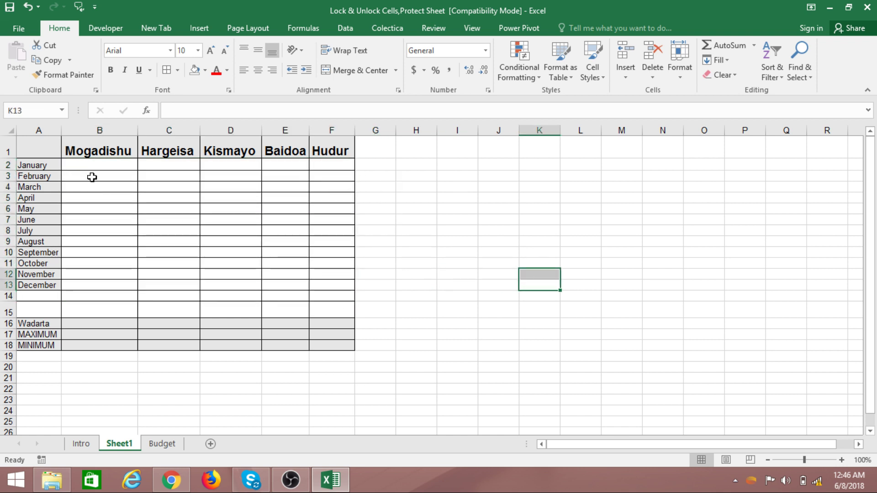
{"action": "left_click_drag", "start_coordinate": [96, 168], "coordinate": [331, 295]}
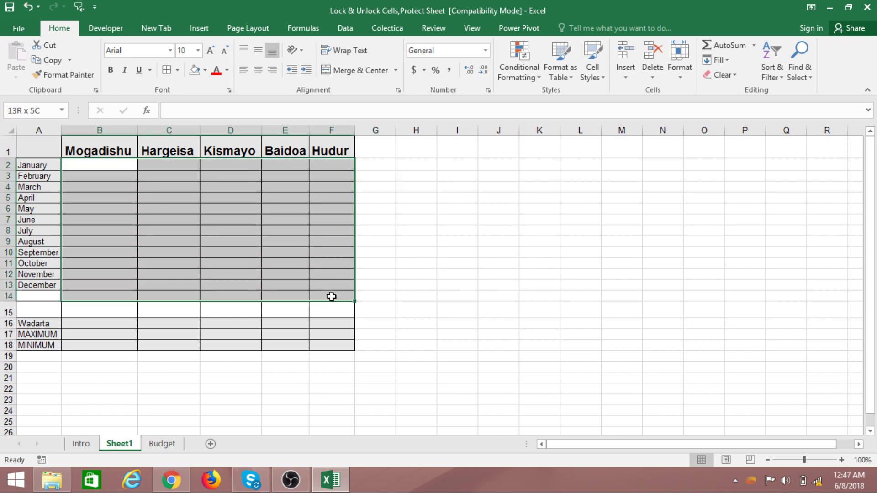
{"action": "left_click", "coordinate": [115, 165]}
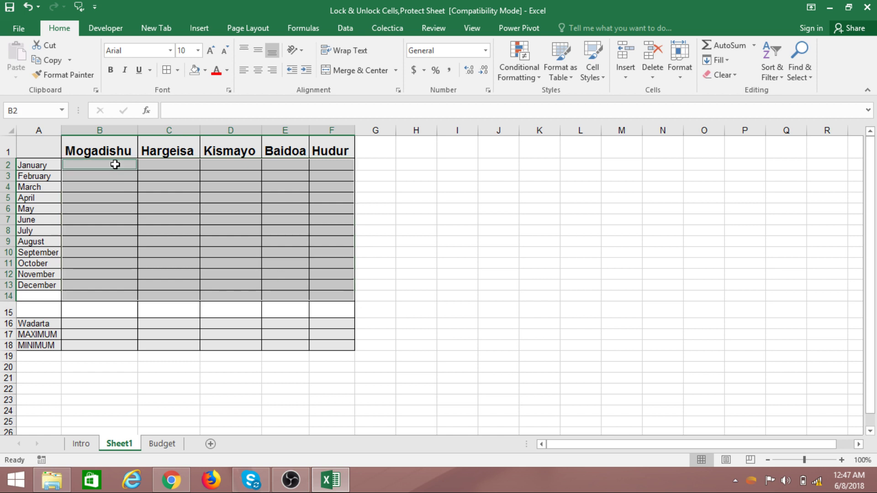
{"action": "type", "text": "=RAND"}
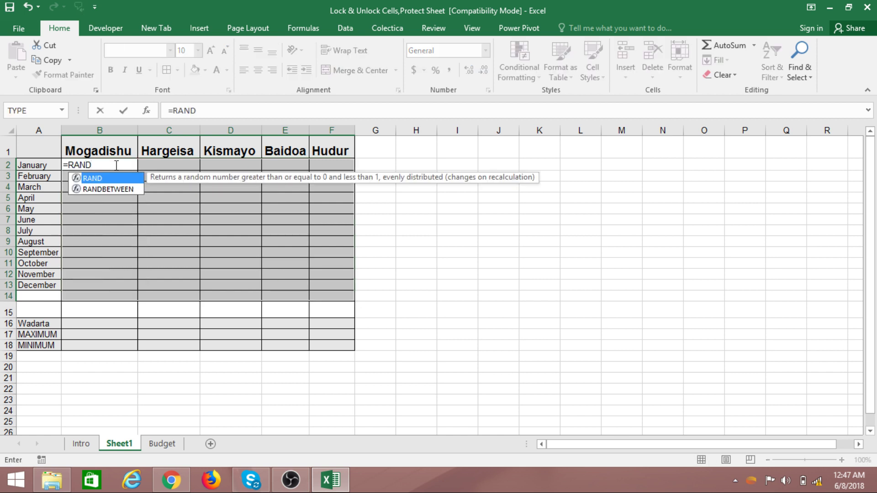
{"action": "key", "text": "Down"}
{"action": "key", "text": "Tab"}
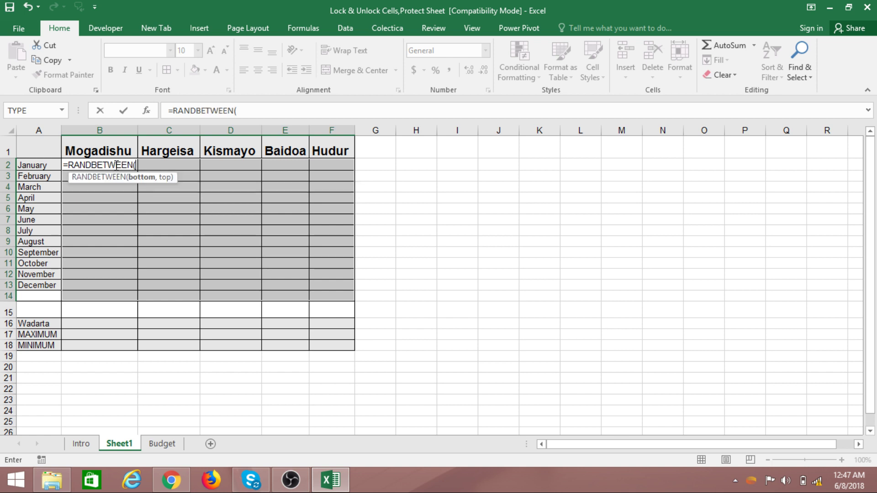
{"action": "type", "text": "150, "}
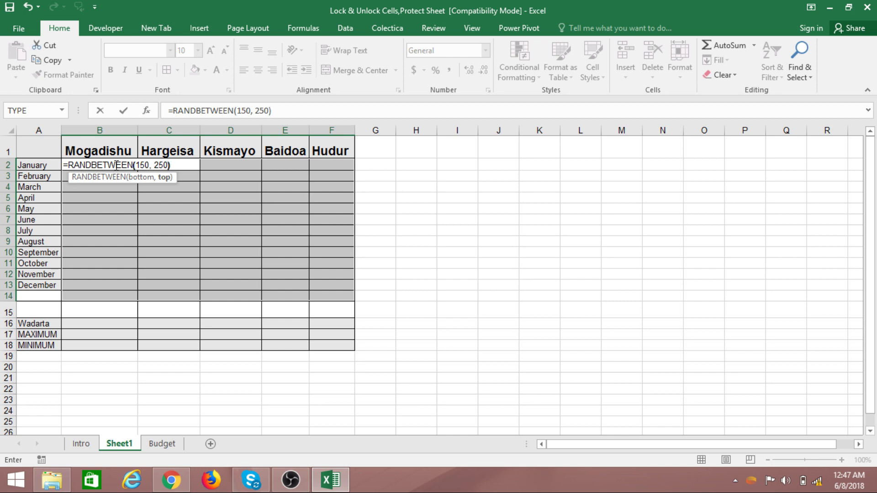
{"action": "type", "text": "250)"}
{"action": "key", "text": "ctrl+Return"}
- Format B2:F14 as Number with 0 decimal places
{"action": "left_click", "coordinate": [495, 231]}
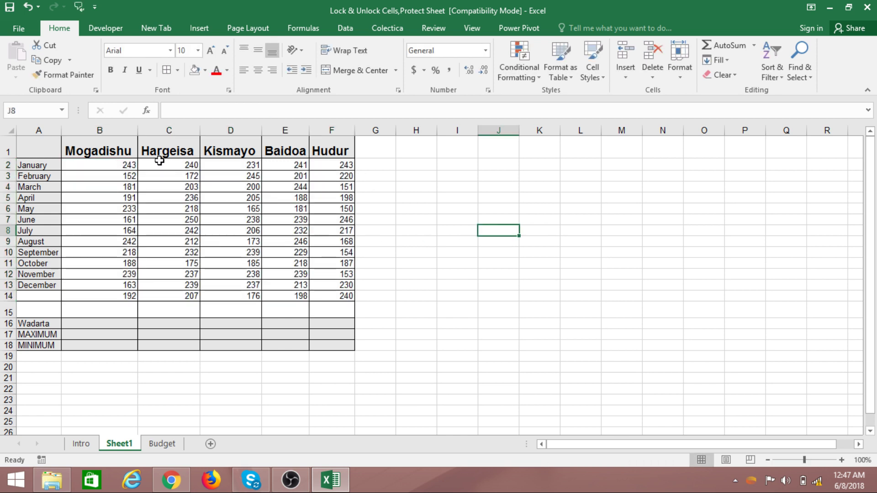
{"action": "left_click_drag", "start_coordinate": [126, 164], "coordinate": [341, 295]}
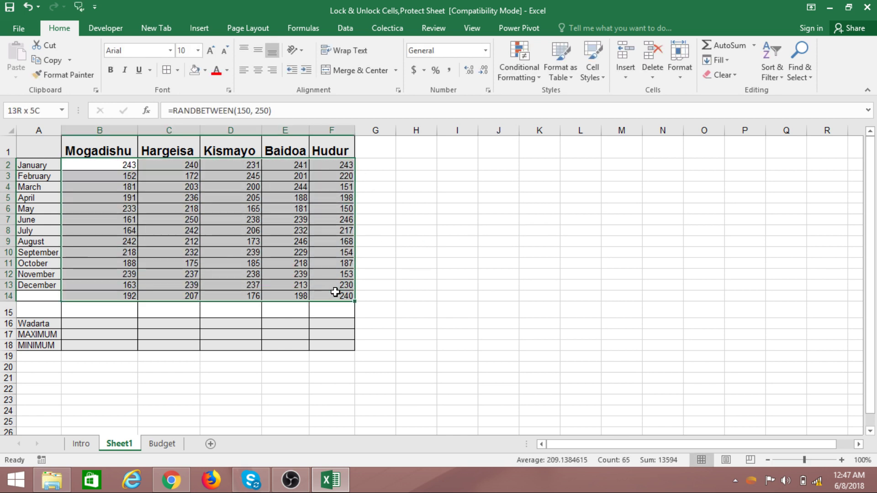
{"action": "left_click", "coordinate": [486, 50]}
{"action": "left_click", "coordinate": [457, 102]}
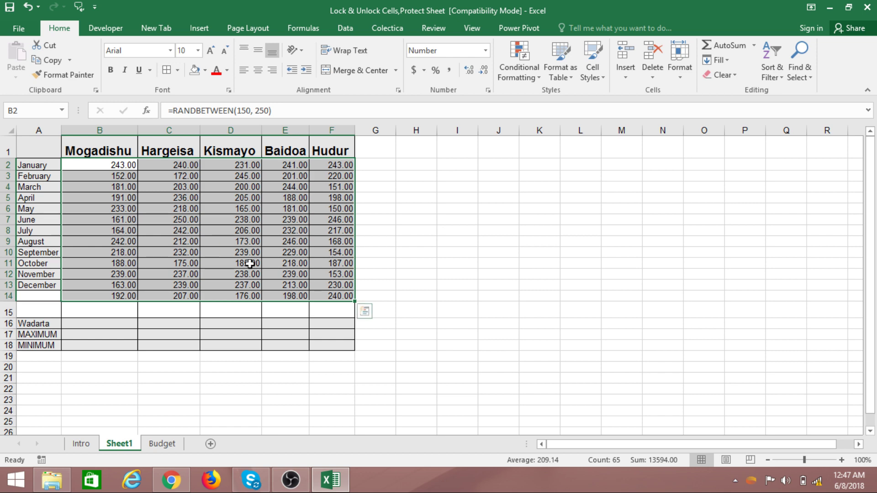
{"action": "left_click", "coordinate": [487, 90]}
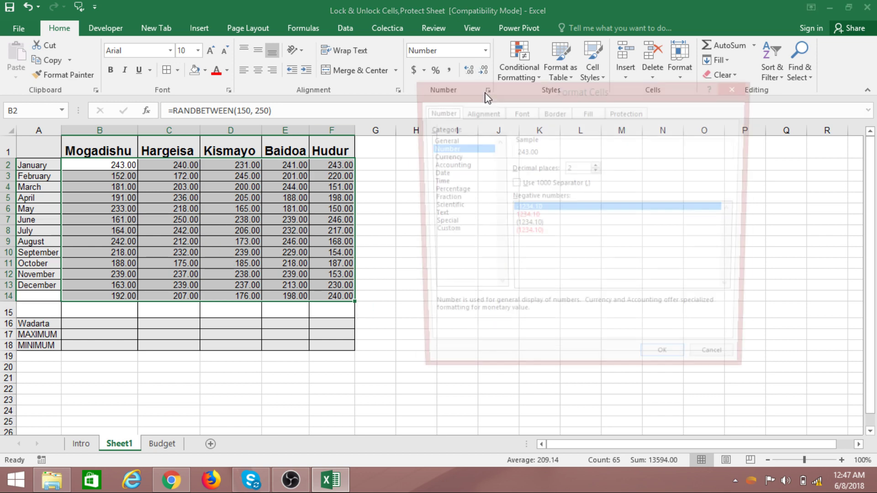
{"action": "left_click", "coordinate": [596, 171]}
{"action": "left_click", "coordinate": [597, 171]}
{"action": "left_click", "coordinate": [669, 365]}
{"action": "left_click", "coordinate": [368, 310]}
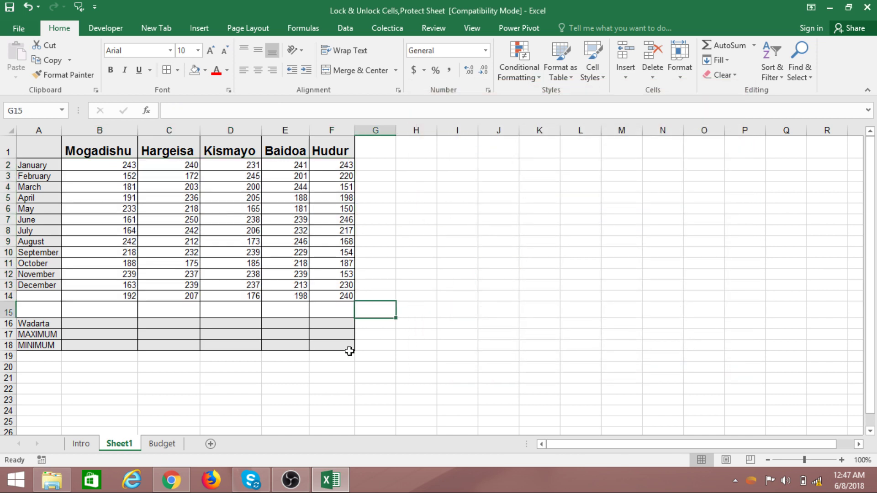
{"action": "left_click", "coordinate": [461, 377]}
- Enter =SUM(B2:B14) in B16 and =MAX(B2:B14) in B17
{"action": "left_click_drag", "start_coordinate": [112, 320], "coordinate": [314, 349]}
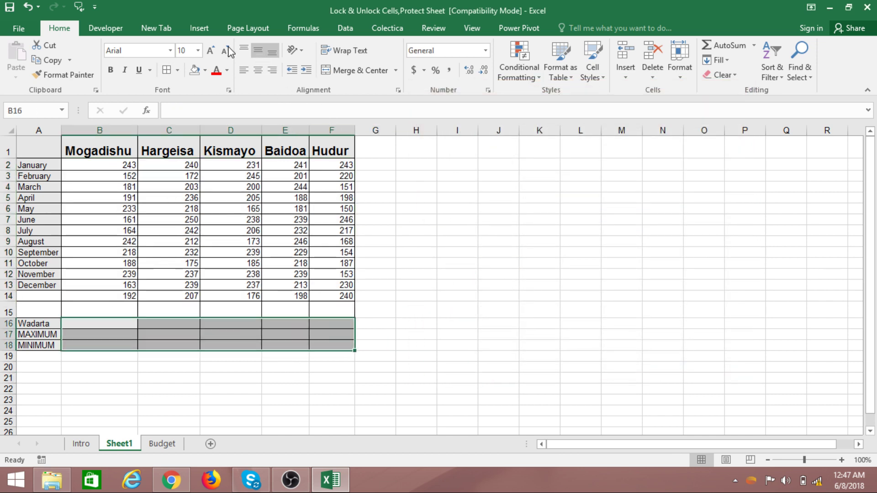
{"action": "left_click", "coordinate": [431, 257]}
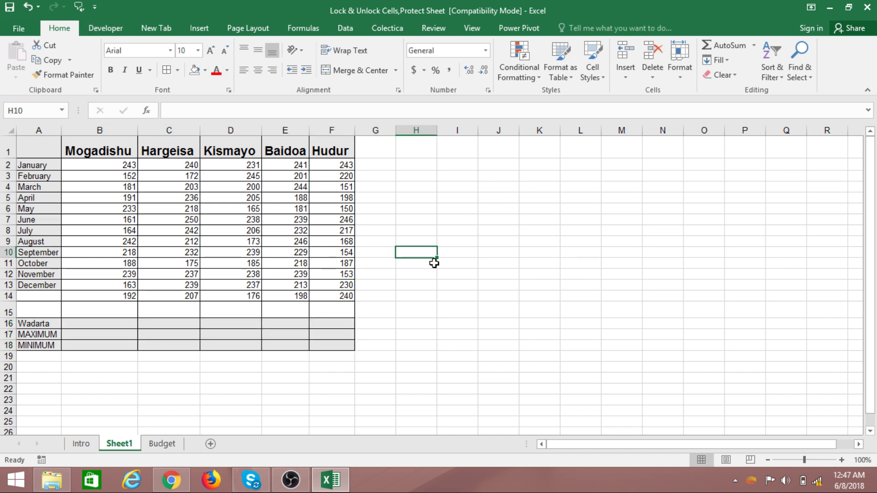
{"action": "left_click", "coordinate": [457, 284]}
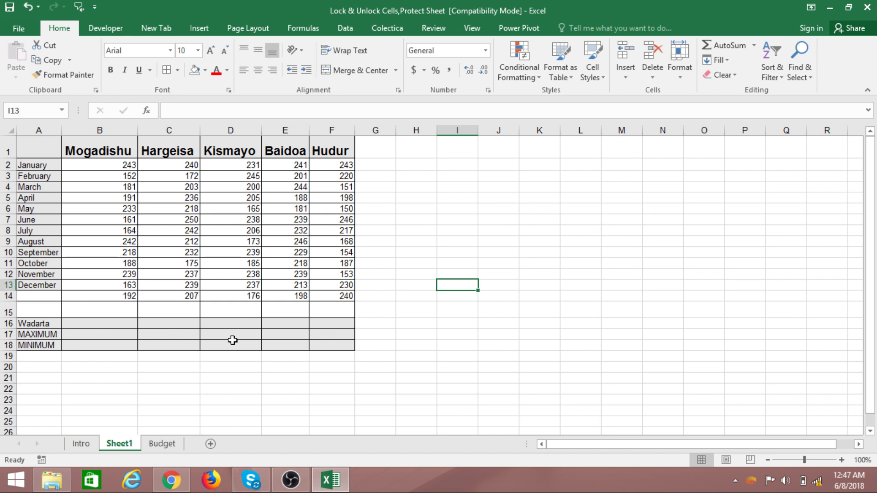
{"action": "left_click", "coordinate": [114, 324]}
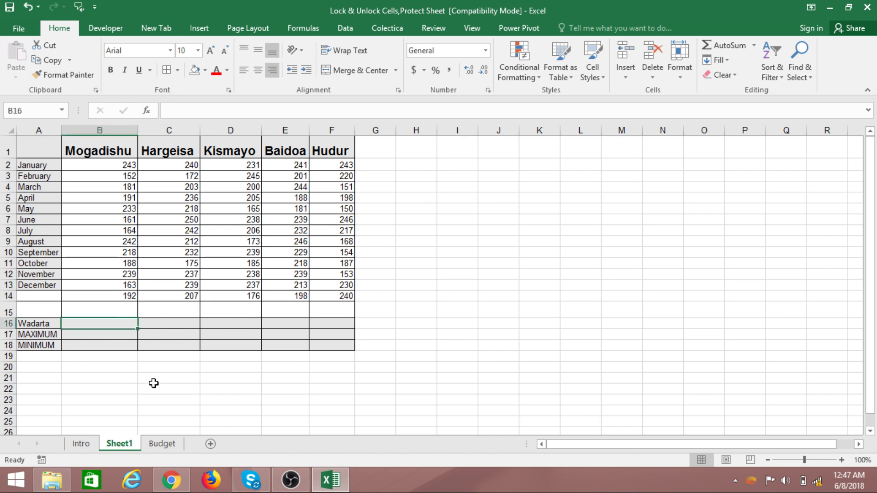
{"action": "type", "text": "=SUM("}
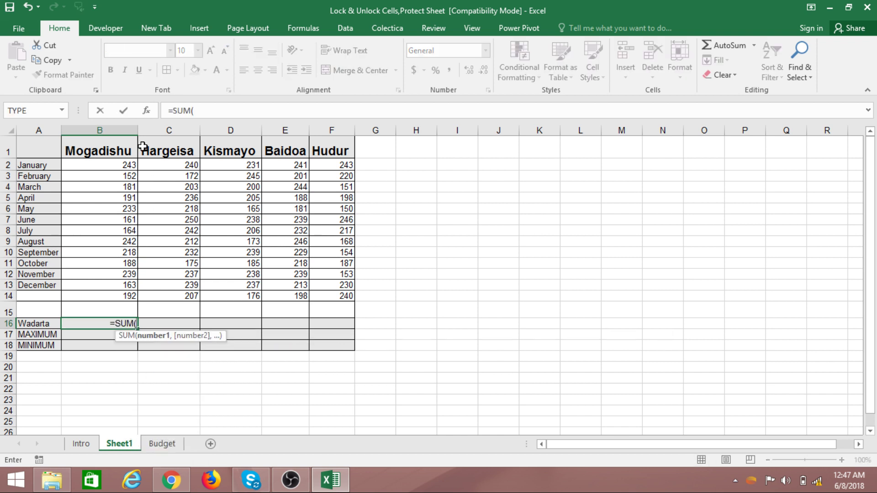
{"action": "left_click_drag", "start_coordinate": [127, 164], "coordinate": [127, 295]}
{"action": "key", "text": "Return"}
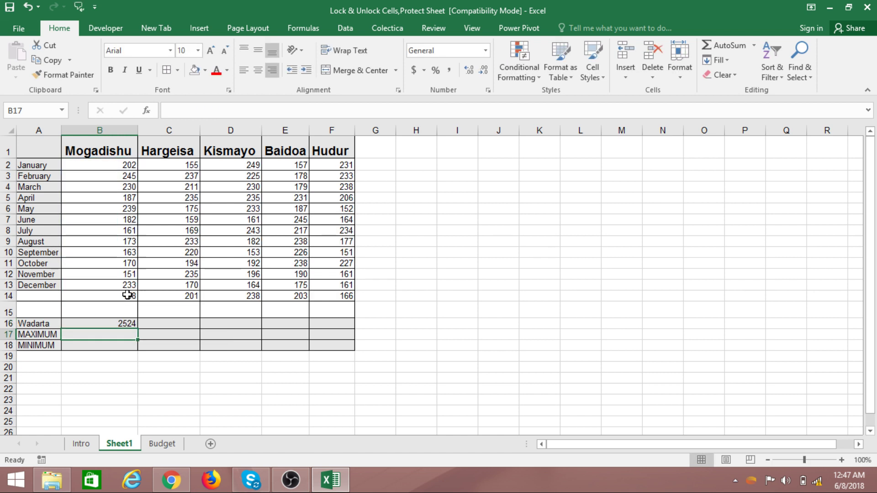
{"action": "type", "text": "="}
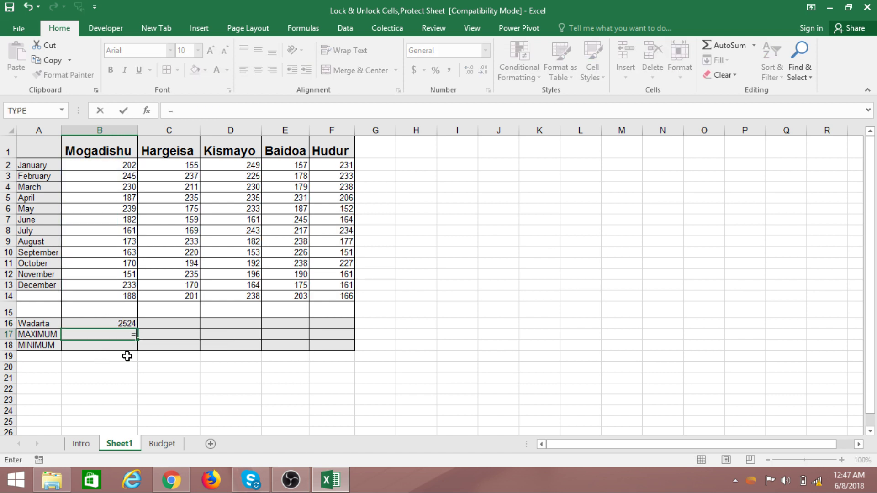
{"action": "type", "text": "MAX"}
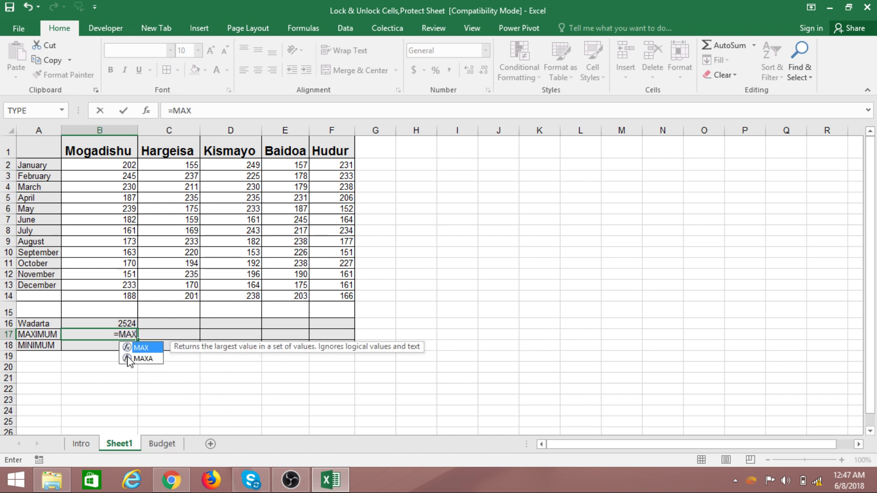
{"action": "type", "text": "("}
{"action": "left_click_drag", "start_coordinate": [128, 164], "coordinate": [124, 293]}
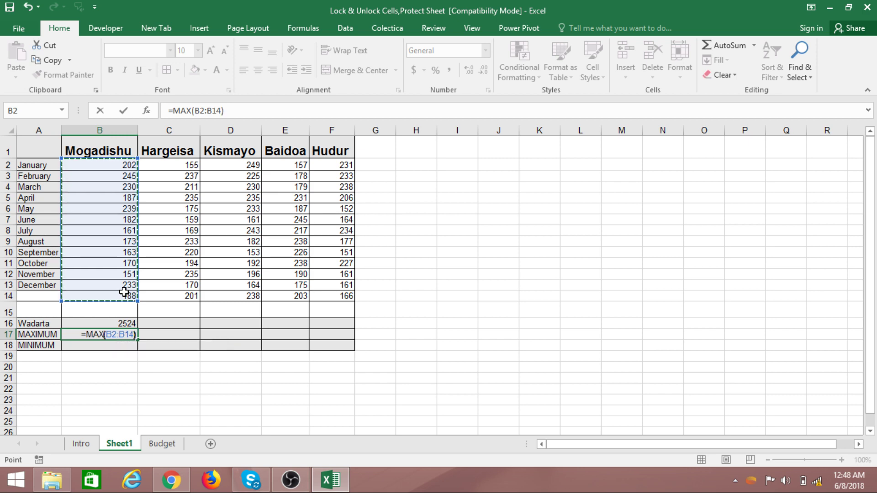
{"action": "key", "text": "Return"}
- Replace the mistyped MINI entry in B18 with =MIN(B2:B14)
{"action": "type", "text": "="}
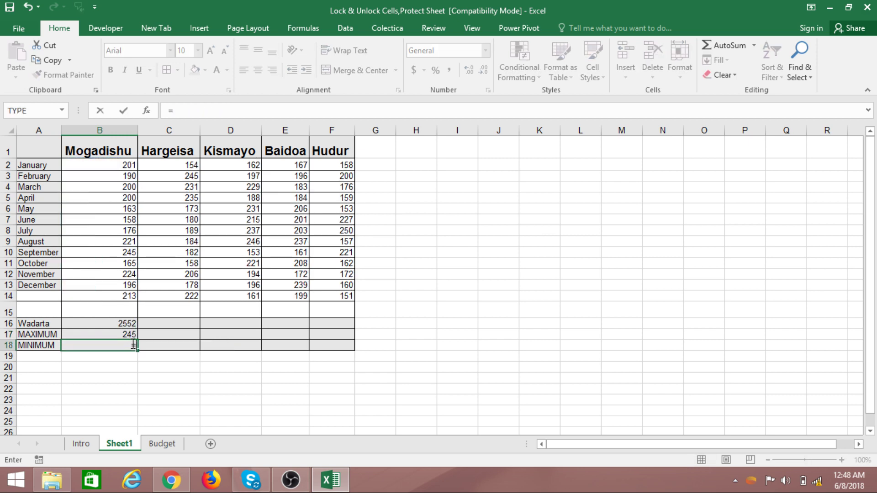
{"action": "type", "text": "MINI"}
{"action": "key", "text": "Return"}
{"action": "left_click_drag", "start_coordinate": [123, 165], "coordinate": [126, 176]}
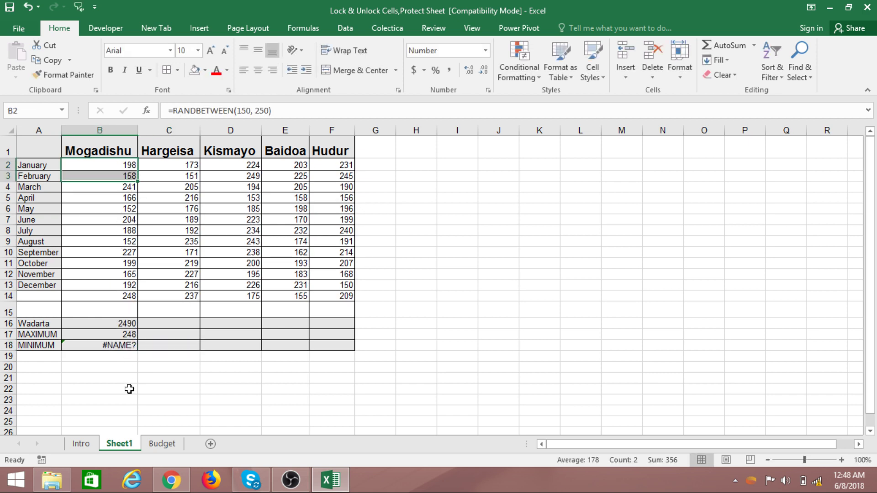
{"action": "left_click", "coordinate": [125, 347]}
{"action": "type", "text": "=SS"}
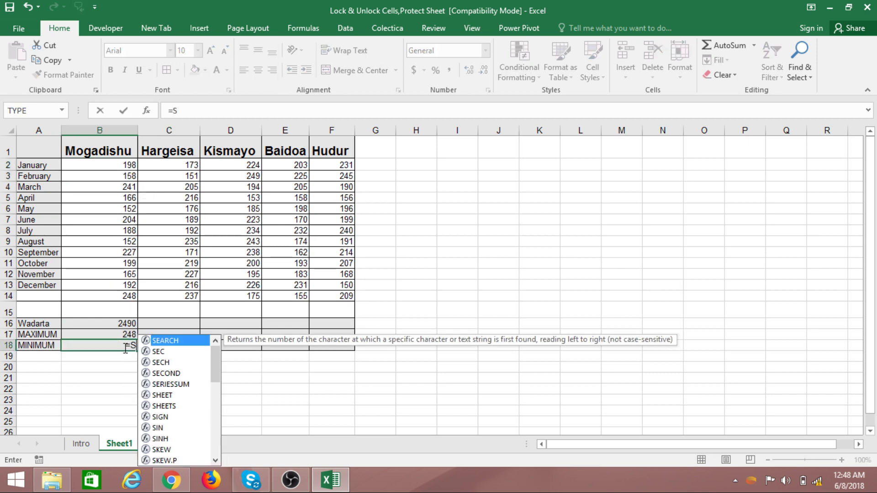
{"action": "key", "text": "BackSpace"}
{"action": "key", "text": "BackSpace"}
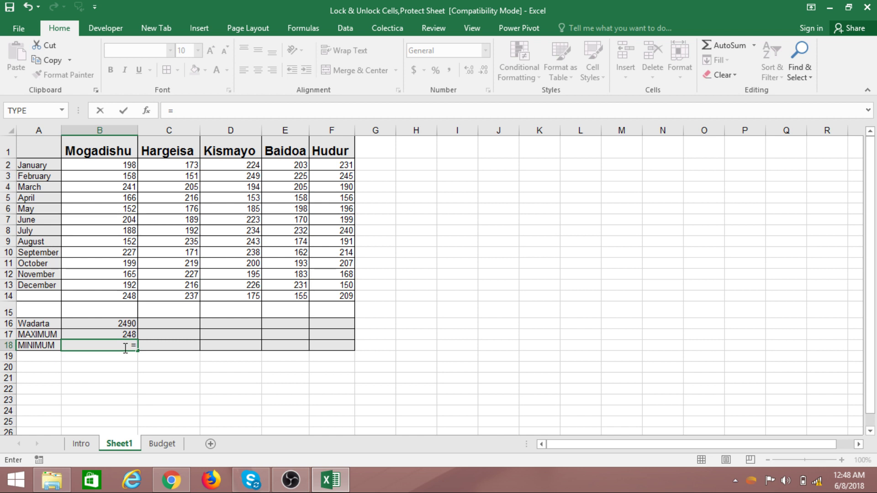
{"action": "type", "text": "MIN"}
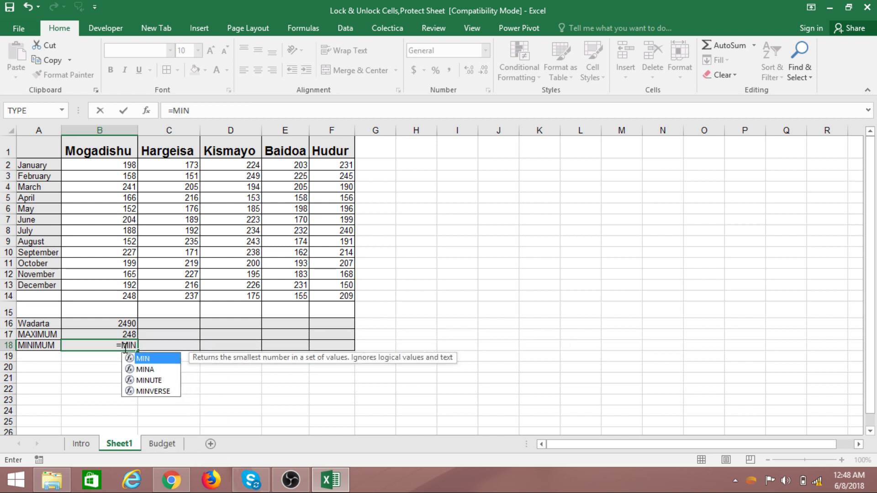
{"action": "type", "text": "("}
{"action": "left_click_drag", "start_coordinate": [126, 162], "coordinate": [125, 295]}
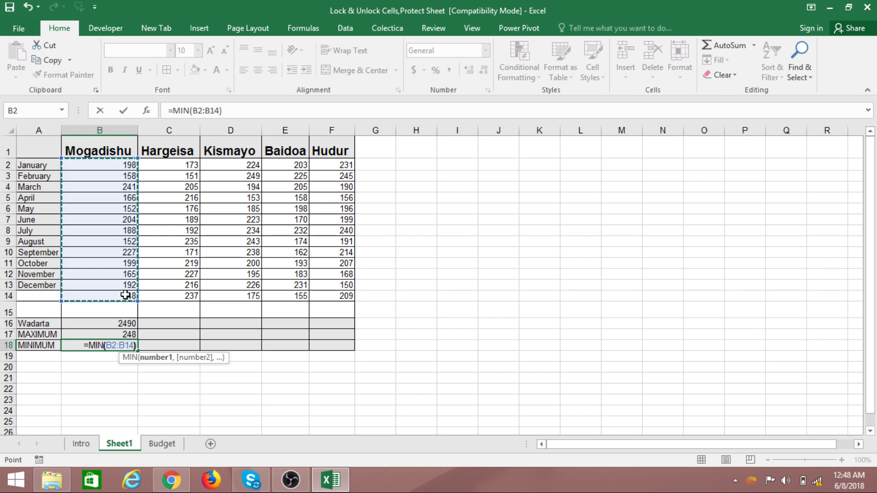
{"action": "key", "text": "Return"}
{"action": "left_click", "coordinate": [221, 389]}
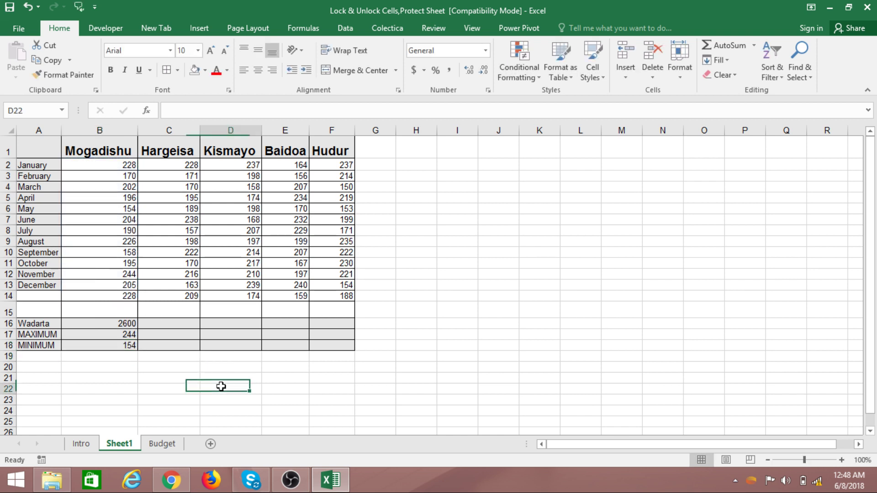
- Copy the B16:B18 summary formulas across to columns C through F
{"action": "left_click_drag", "start_coordinate": [122, 325], "coordinate": [354, 349]}
{"action": "left_click", "coordinate": [457, 323]}
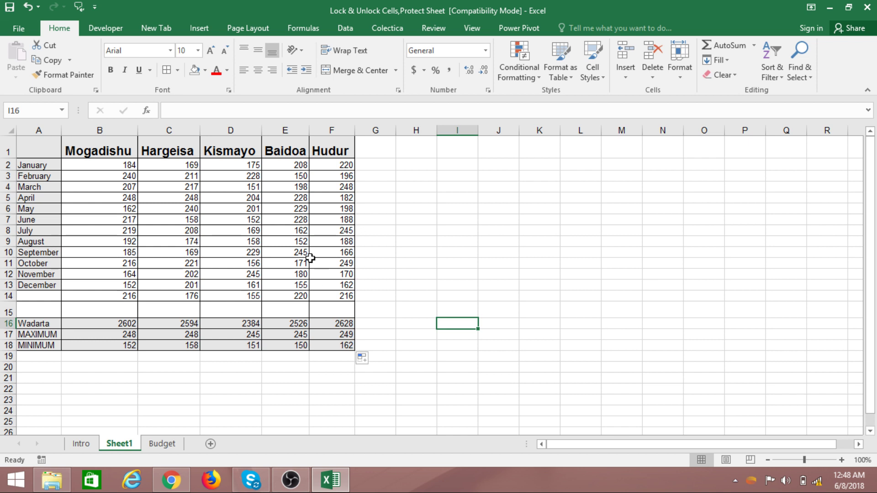
{"action": "left_click", "coordinate": [430, 201]}
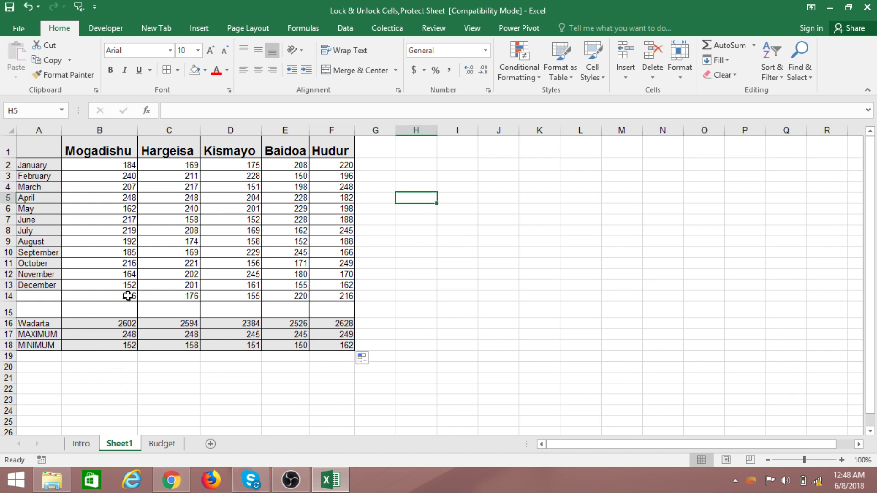
{"action": "left_click_drag", "start_coordinate": [42, 297], "coordinate": [401, 289]}
{"action": "left_click", "coordinate": [373, 312]}
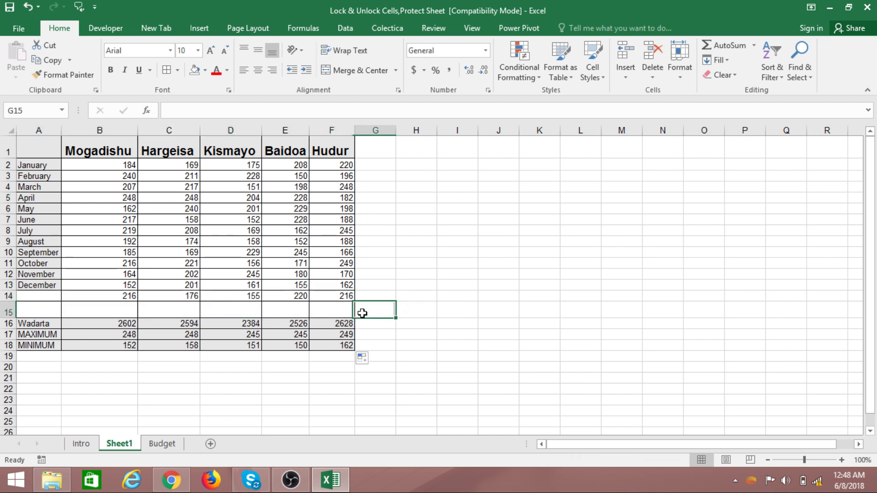
- Delete the unlabelled figures in B14:F14
{"action": "left_click_drag", "start_coordinate": [102, 298], "coordinate": [339, 296]}
{"action": "key", "text": "Delete"}
{"action": "left_click", "coordinate": [439, 263]}
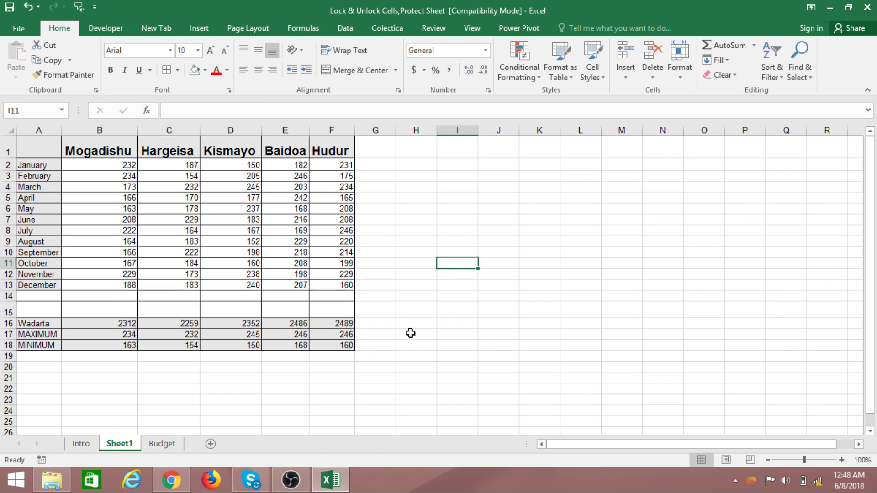
{"action": "left_click", "coordinate": [516, 359]}
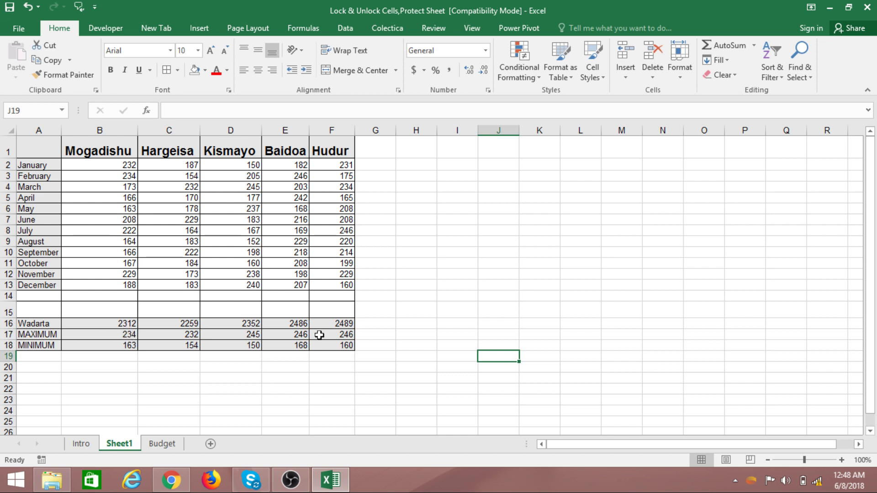
{"action": "left_click", "coordinate": [416, 241]}
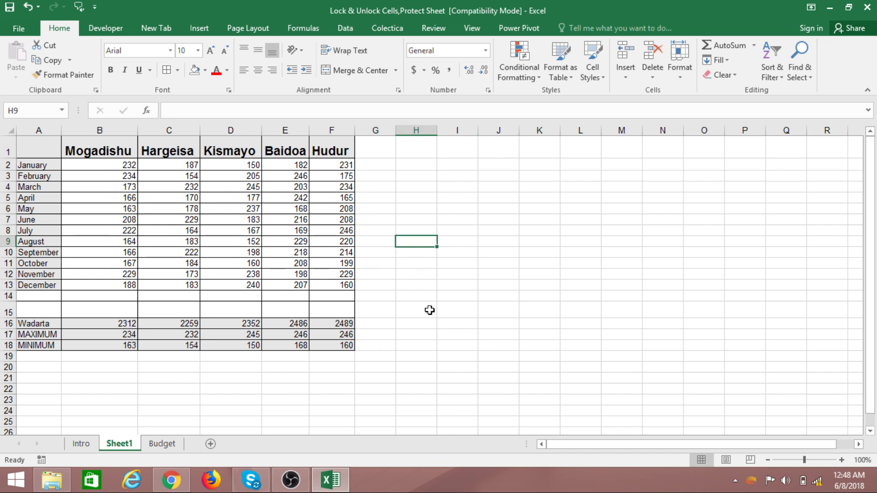
{"action": "left_click", "coordinate": [377, 348]}
{"action": "left_click_drag", "start_coordinate": [118, 325], "coordinate": [338, 325]}
{"action": "left_click", "coordinate": [285, 378]}
{"action": "left_click", "coordinate": [129, 323]}
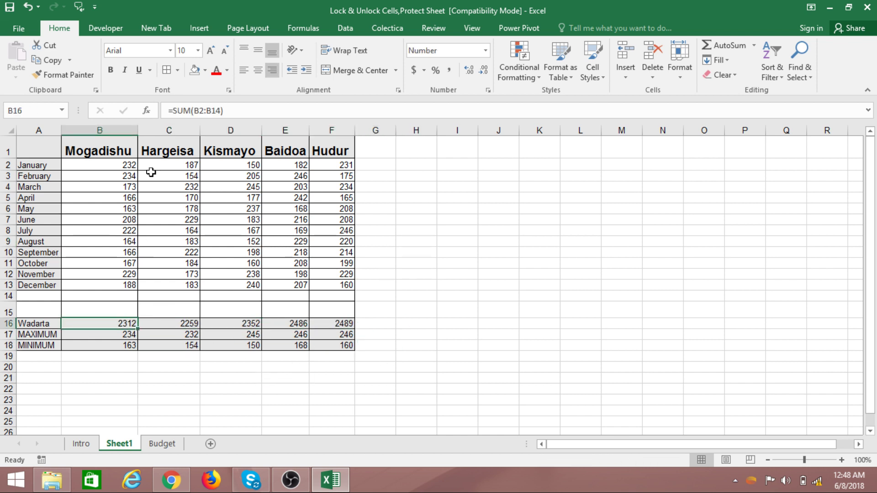
{"action": "left_click", "coordinate": [174, 324]}
{"action": "left_click", "coordinate": [228, 324]}
{"action": "left_click", "coordinate": [229, 336]}
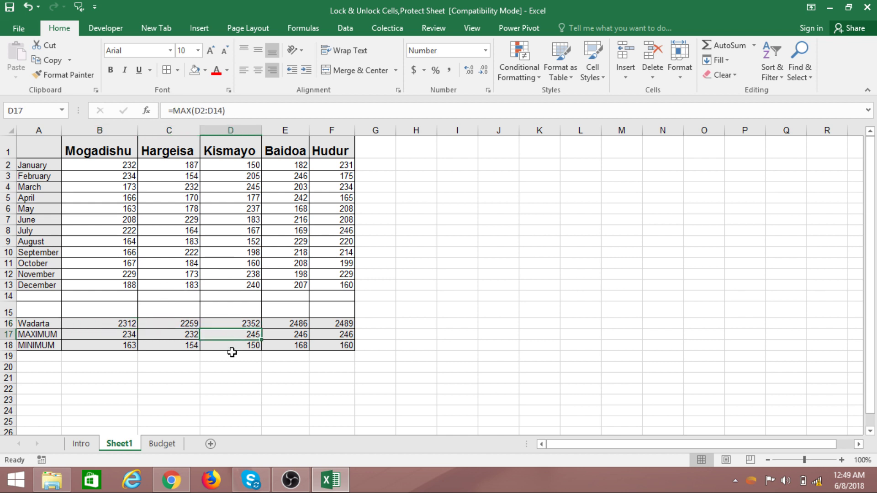
{"action": "left_click", "coordinate": [231, 356]}
{"action": "left_click", "coordinate": [401, 326]}
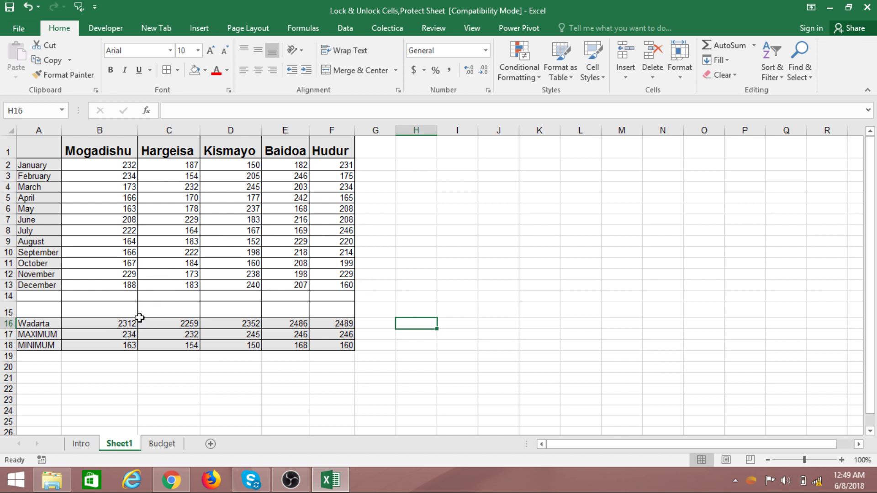
{"action": "left_click", "coordinate": [125, 165]}
{"action": "left_click", "coordinate": [370, 273]}
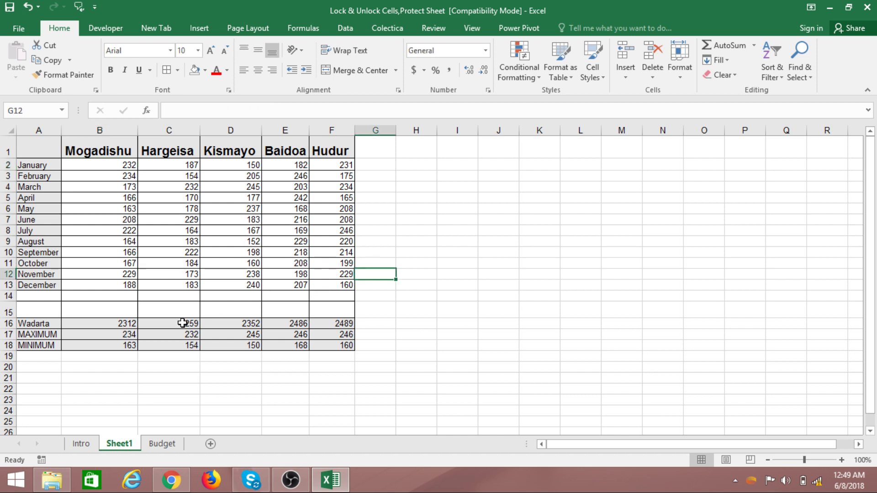
{"action": "left_click_drag", "start_coordinate": [103, 323], "coordinate": [311, 352]}
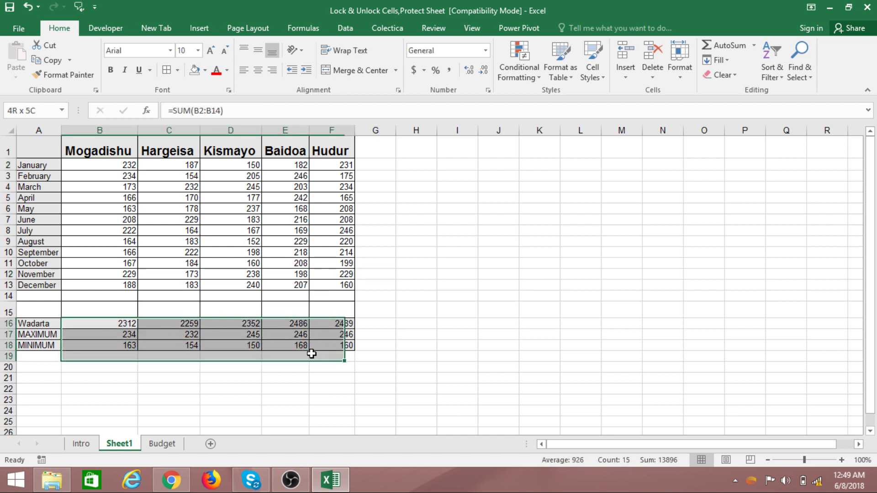
- Overwrite the RANDBETWEEN formula in Hargeisa's April cell C5 with the fixed value 200
{"action": "left_click", "coordinate": [457, 323]}
{"action": "left_click", "coordinate": [118, 168]}
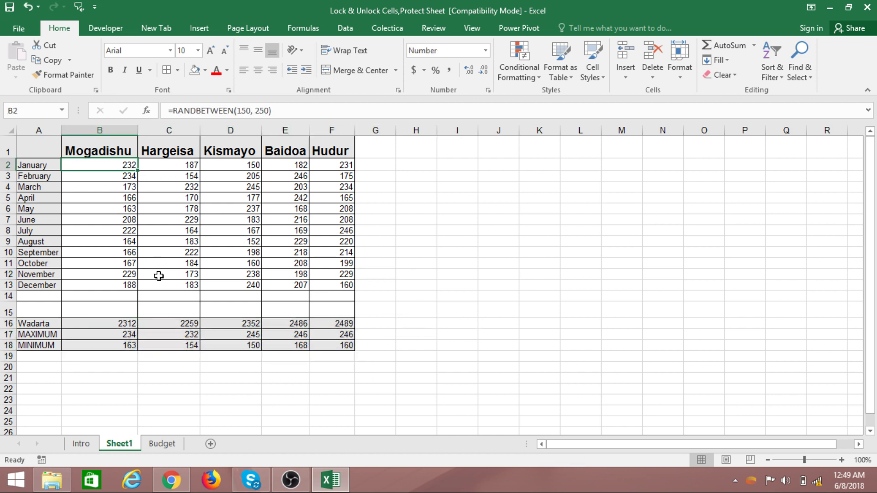
{"action": "left_click", "coordinate": [225, 175]}
{"action": "left_click_drag", "start_coordinate": [141, 195], "coordinate": [218, 201]}
{"action": "left_click", "coordinate": [192, 199]}
{"action": "type", "text": "200"}
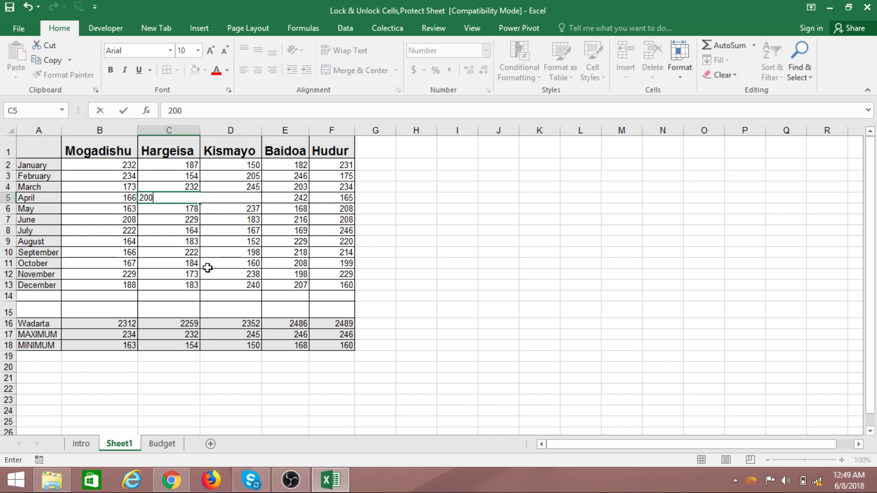
{"action": "key", "text": "Return"}
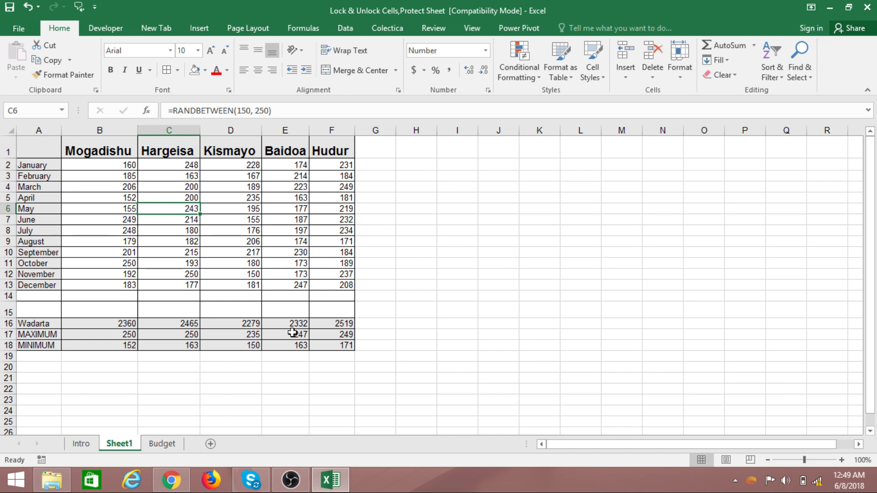
{"action": "left_click", "coordinate": [446, 306]}
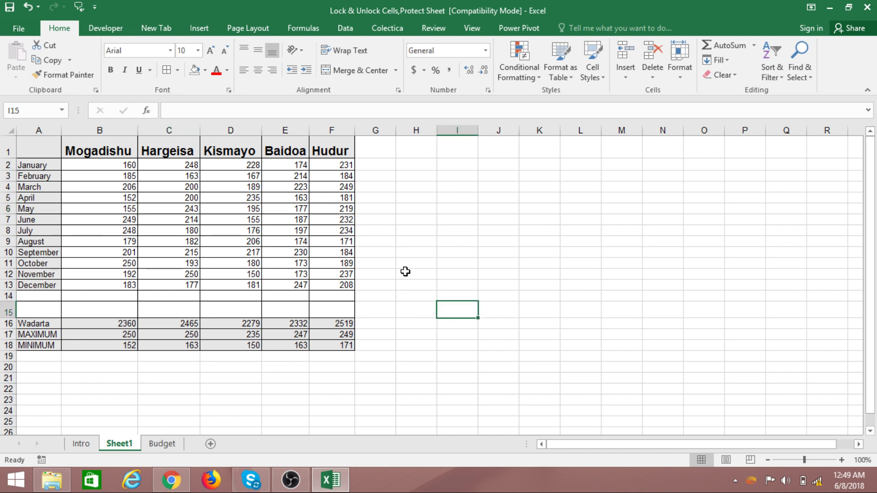
{"action": "left_click", "coordinate": [424, 240]}
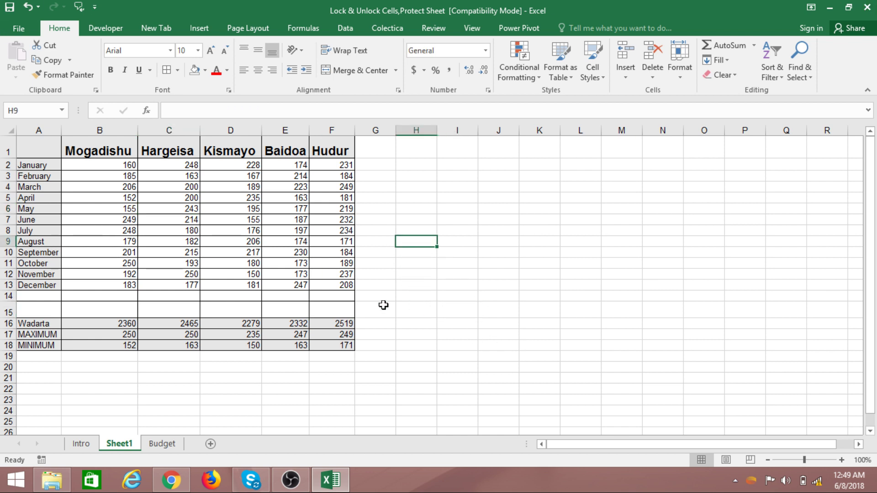
{"action": "left_click", "coordinate": [506, 320]}
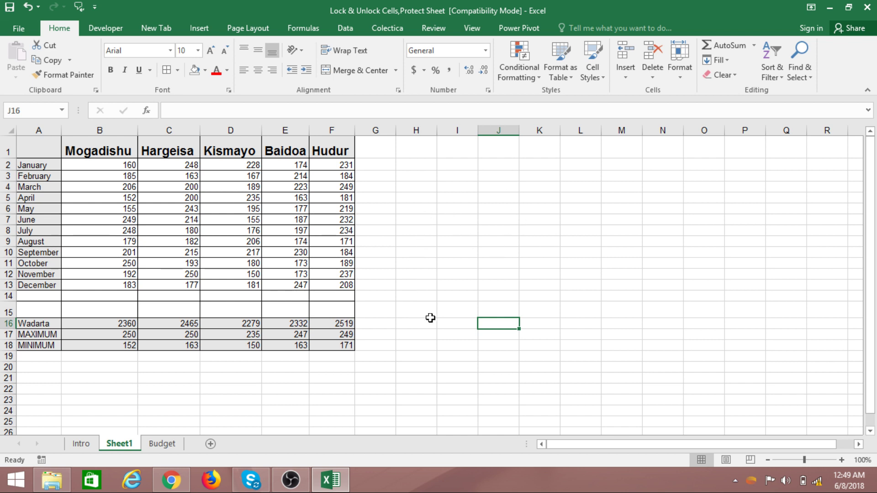
{"action": "left_click", "coordinate": [461, 208]}
{"action": "left_click", "coordinate": [604, 211]}
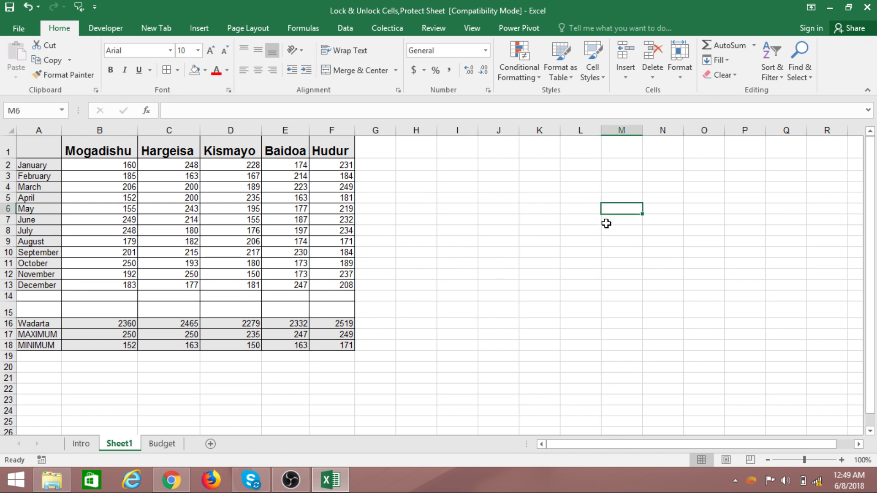
{"action": "left_click", "coordinate": [550, 298]}
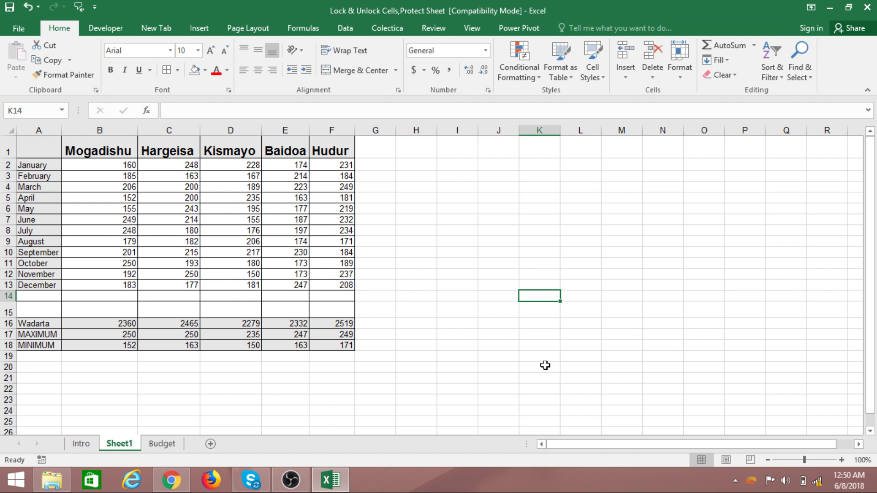
{"action": "left_click", "coordinate": [540, 187]}
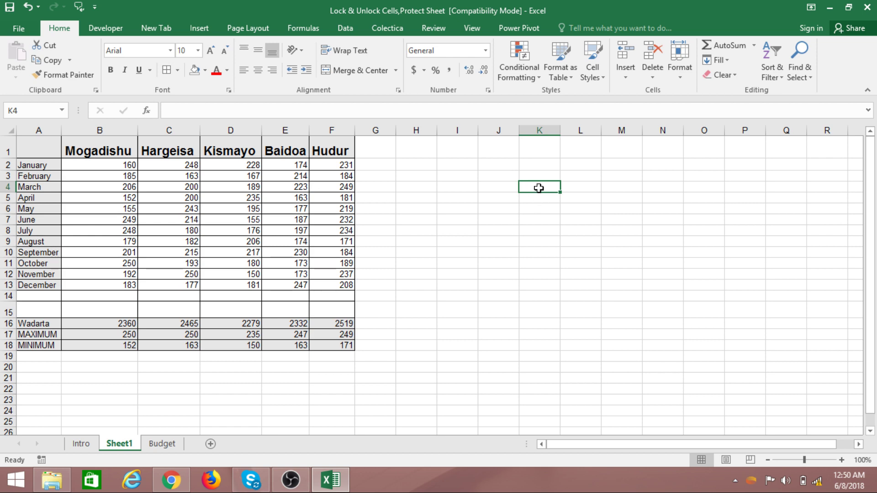
{"action": "right_click", "coordinate": [539, 188]}
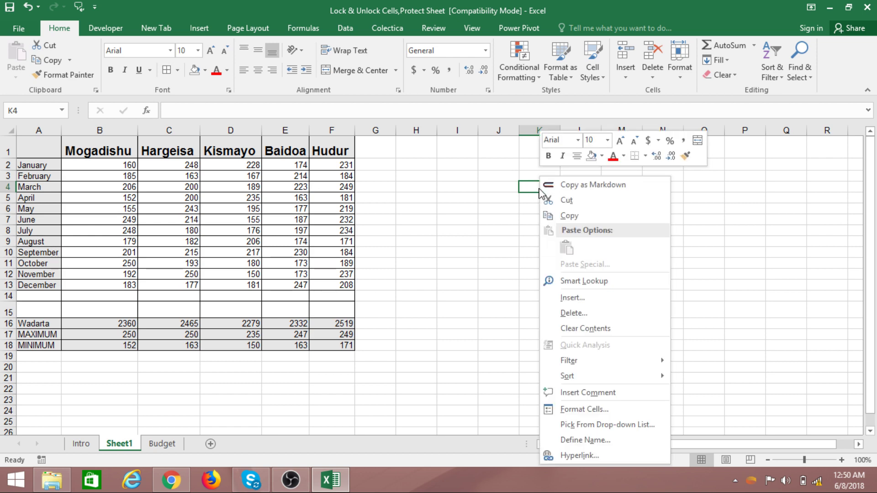
{"action": "left_click", "coordinate": [576, 408]}
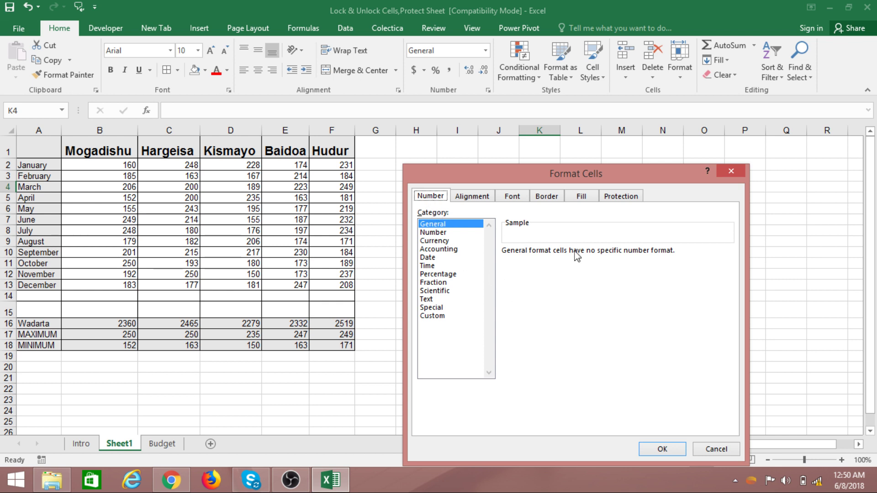
{"action": "left_click", "coordinate": [611, 197]}
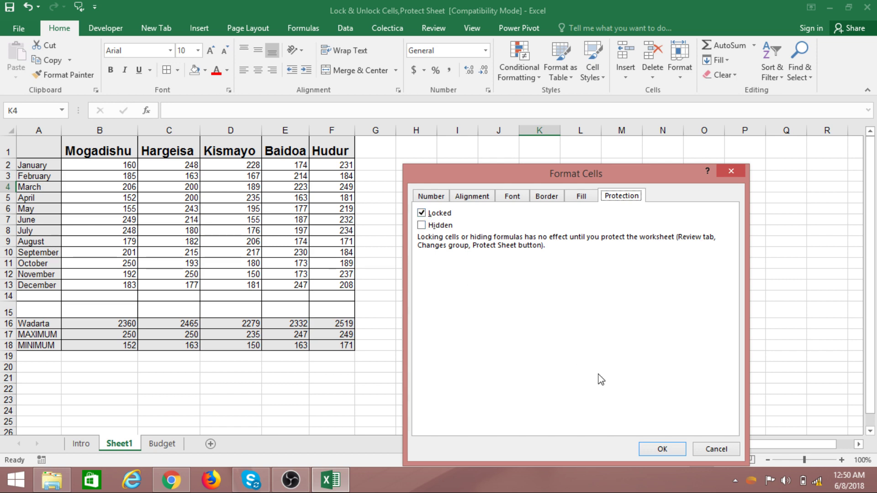
{"action": "left_click", "coordinate": [663, 449]}
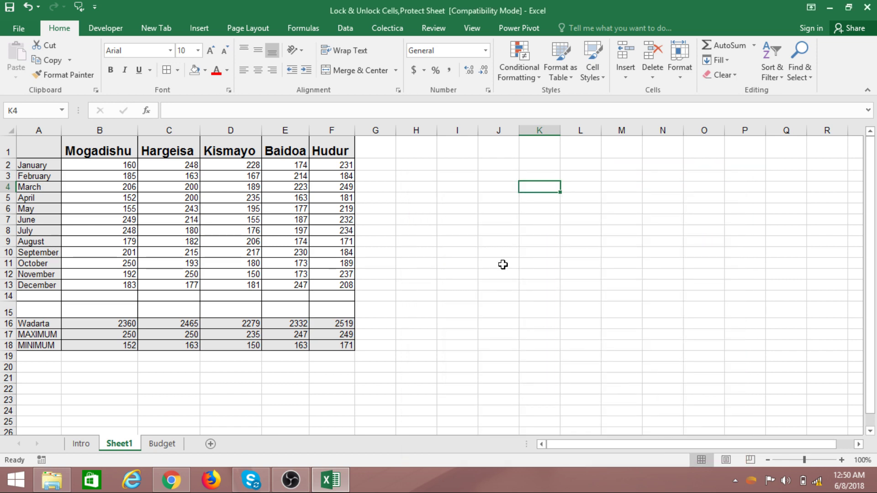
{"action": "right_click", "coordinate": [542, 187]}
{"action": "left_click", "coordinate": [599, 408]}
{"action": "left_click", "coordinate": [455, 196]}
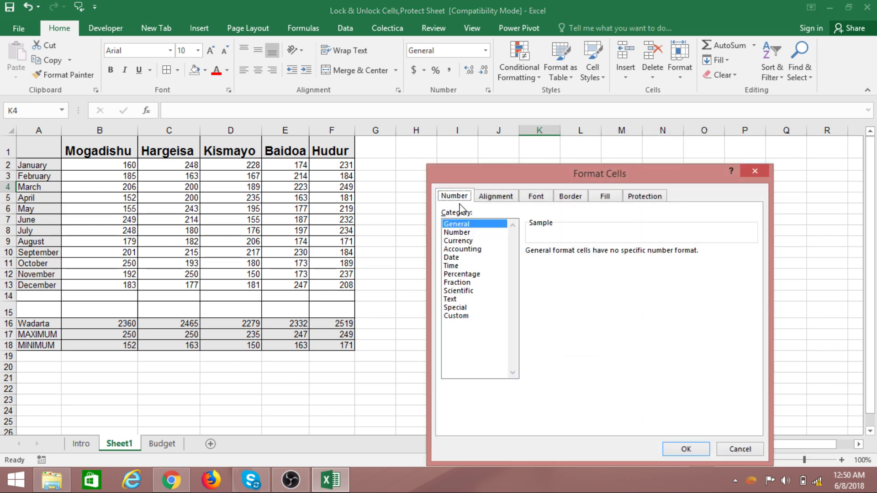
{"action": "left_click", "coordinate": [675, 450]}
{"action": "left_click", "coordinate": [624, 309]}
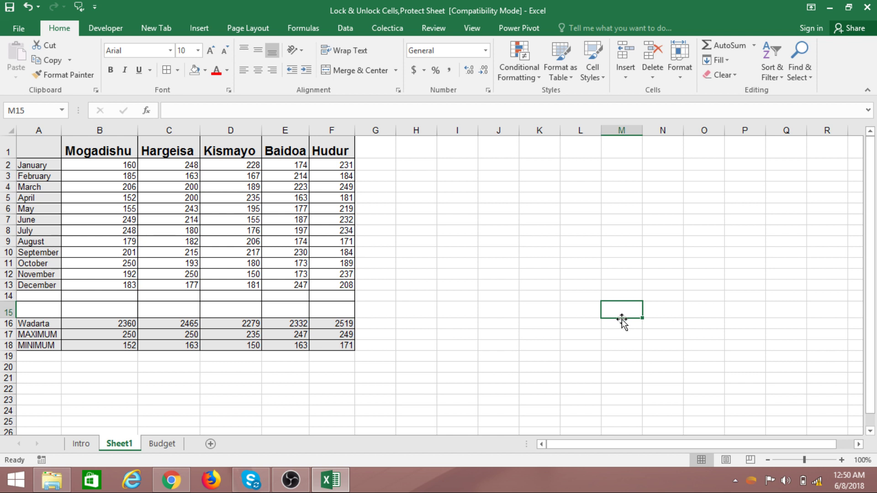
- Select the twelve months of figures for all five cities, range B2:F13
{"action": "left_click", "coordinate": [530, 243]}
{"action": "left_click", "coordinate": [517, 211]}
{"action": "left_click", "coordinate": [540, 202]}
{"action": "left_click", "coordinate": [539, 198]}
{"action": "left_click", "coordinate": [538, 187]}
{"action": "left_click", "coordinate": [539, 223]}
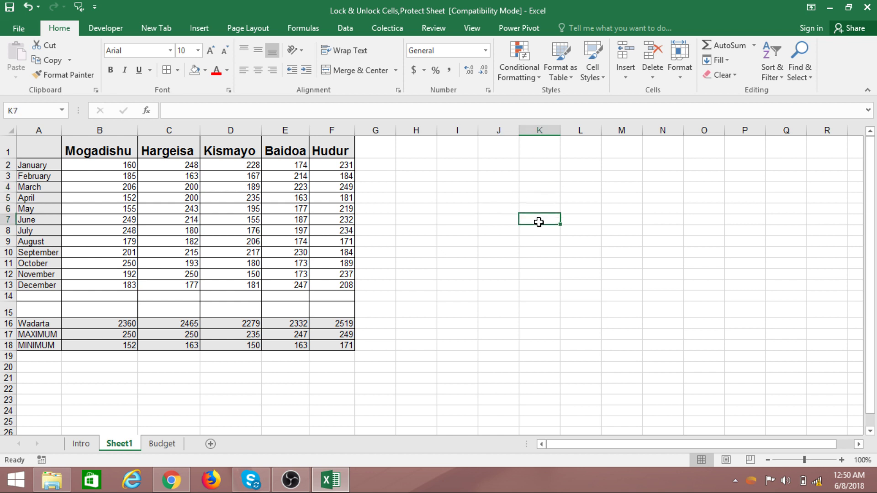
{"action": "left_click", "coordinate": [483, 198]}
{"action": "left_click", "coordinate": [485, 188]}
{"action": "left_click", "coordinate": [500, 230]}
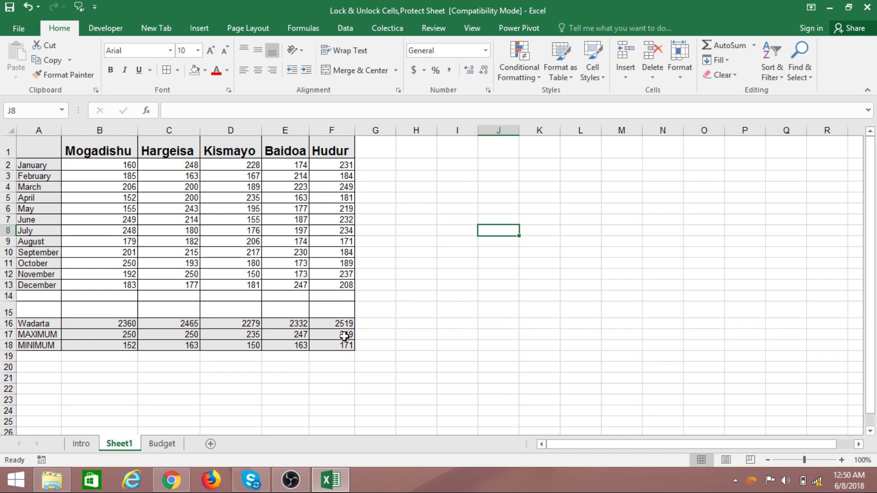
{"action": "left_click", "coordinate": [459, 334]}
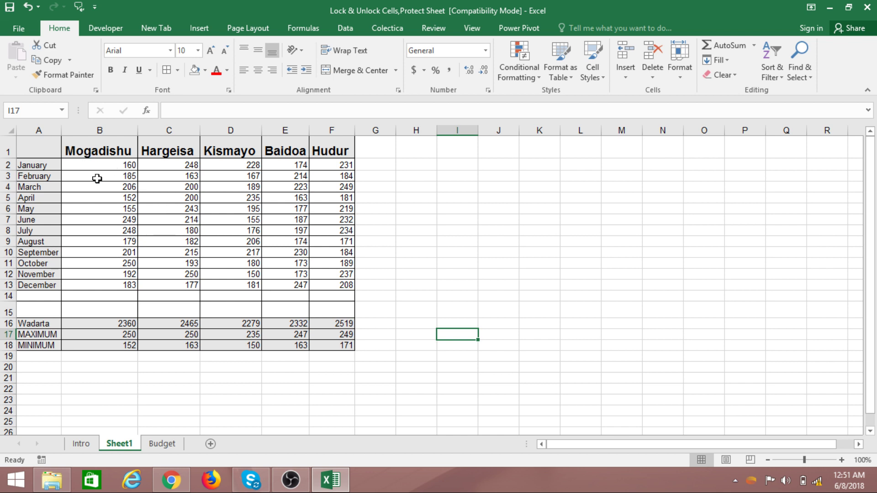
{"action": "left_click_drag", "start_coordinate": [98, 164], "coordinate": [345, 275]}
{"action": "left_click_drag", "start_coordinate": [323, 221], "coordinate": [338, 285]}
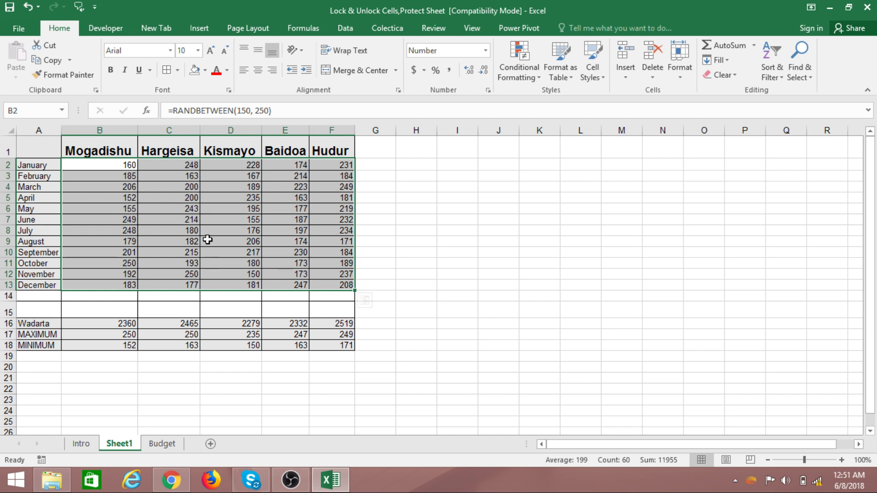
- Select the monthly city figures in B2:F13
{"action": "left_click", "coordinate": [514, 292]}
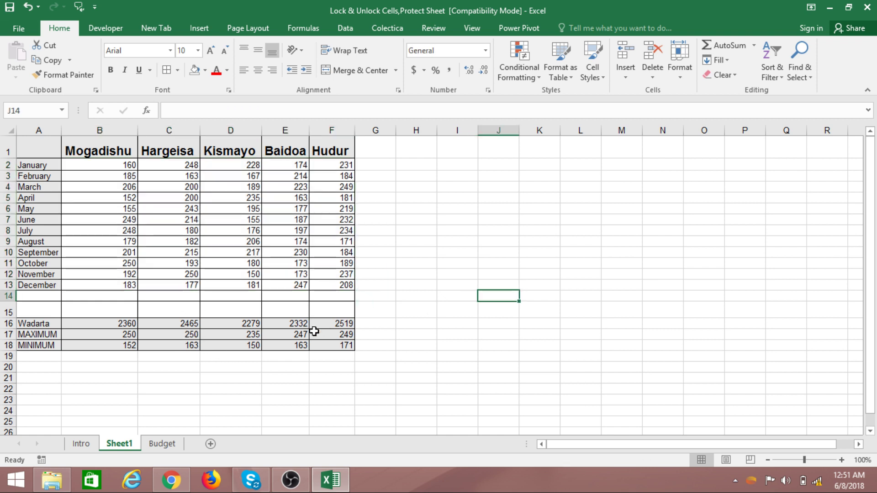
{"action": "left_click", "coordinate": [444, 209]}
{"action": "left_click", "coordinate": [460, 311]}
{"action": "left_click", "coordinate": [417, 261]}
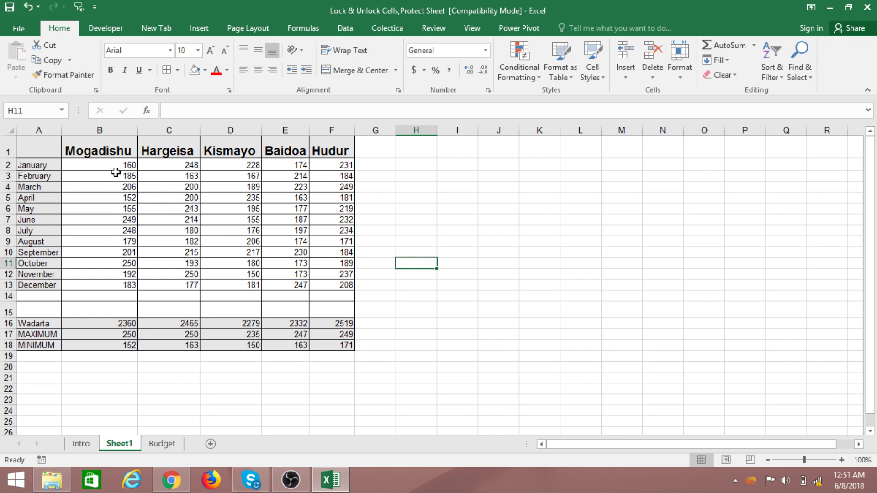
{"action": "left_click_drag", "start_coordinate": [110, 166], "coordinate": [320, 275]}
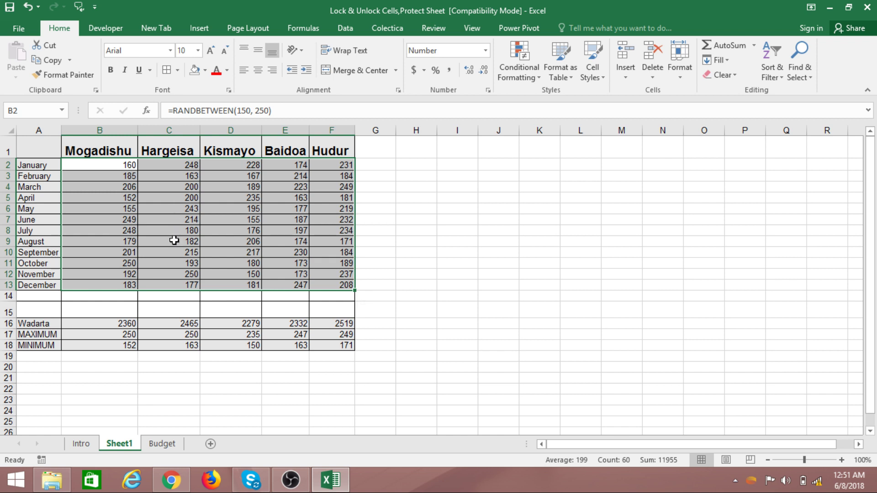
- Clear the Locked option for B2:F13 in Format Cells > Protection
{"action": "right_click", "coordinate": [170, 215]}
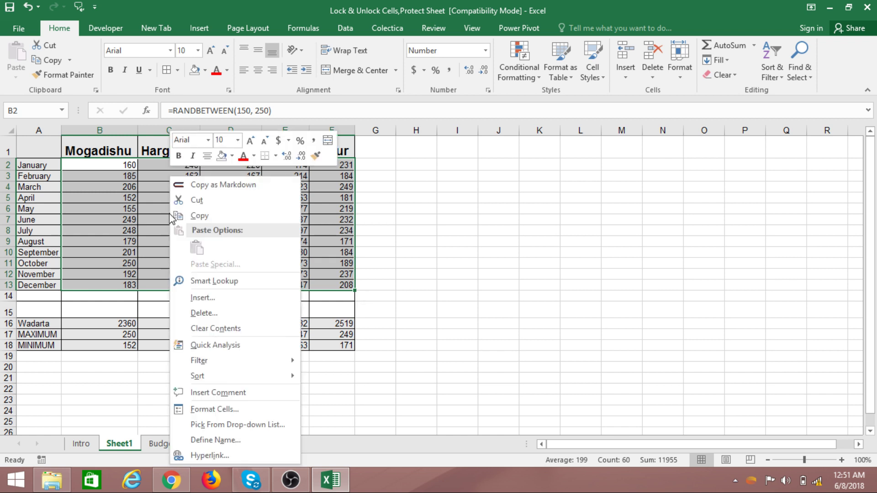
{"action": "left_click", "coordinate": [215, 409]}
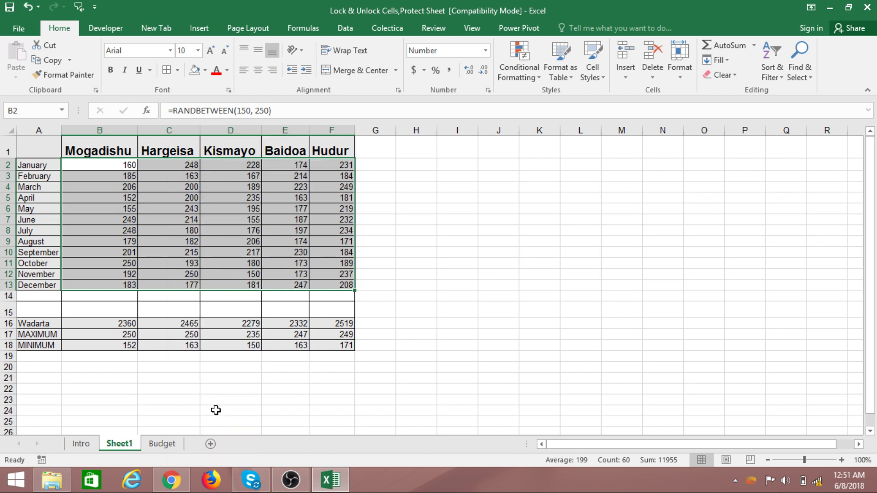
{"action": "left_click_drag", "start_coordinate": [145, 177], "coordinate": [473, 137]}
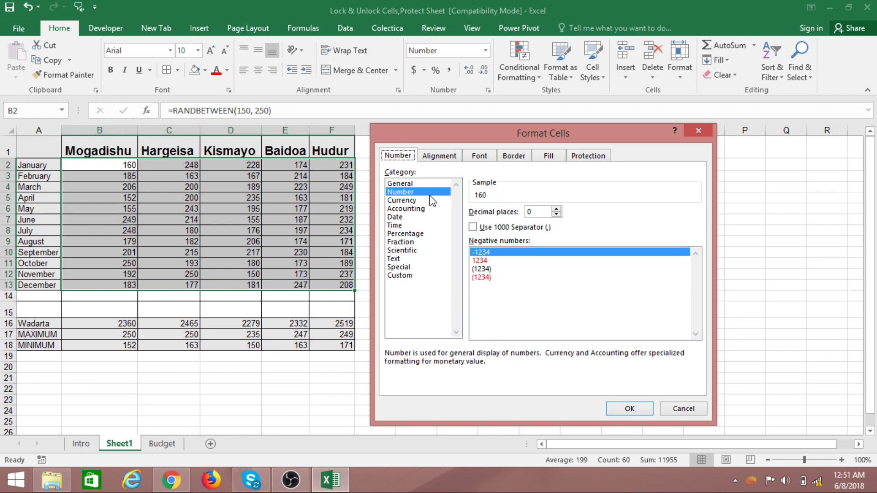
{"action": "left_click", "coordinate": [589, 158]}
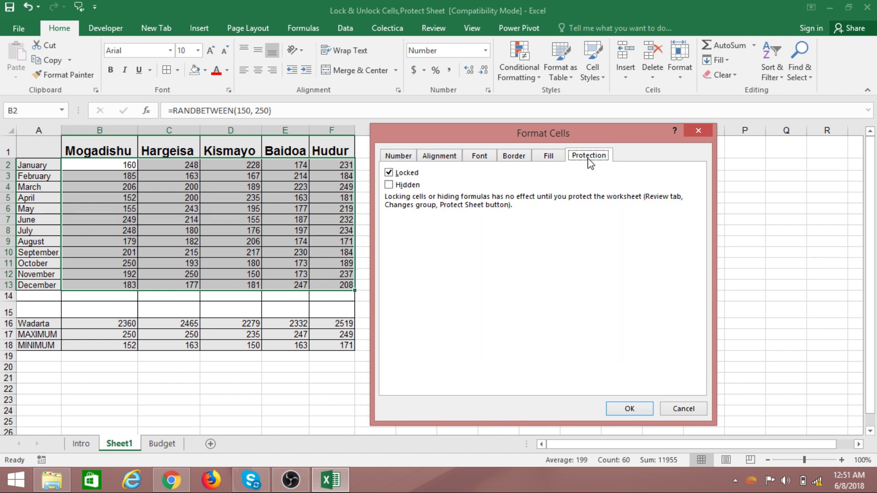
{"action": "left_click", "coordinate": [390, 173]}
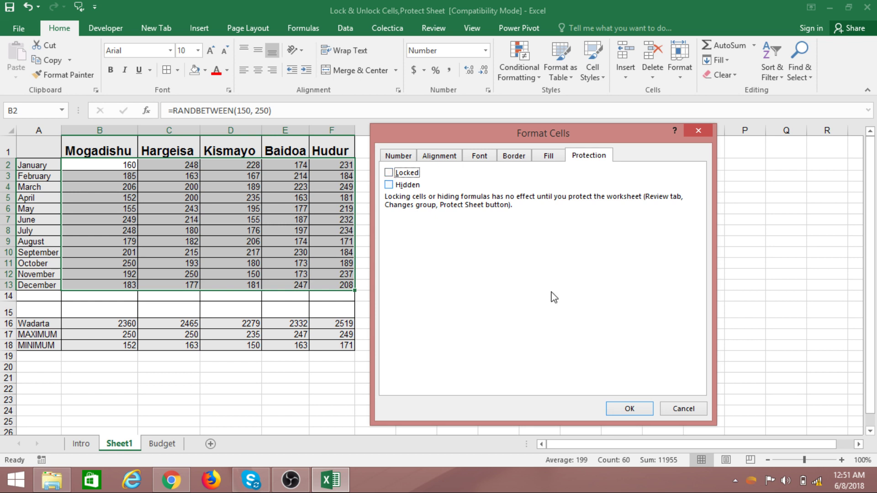
{"action": "left_click", "coordinate": [627, 409]}
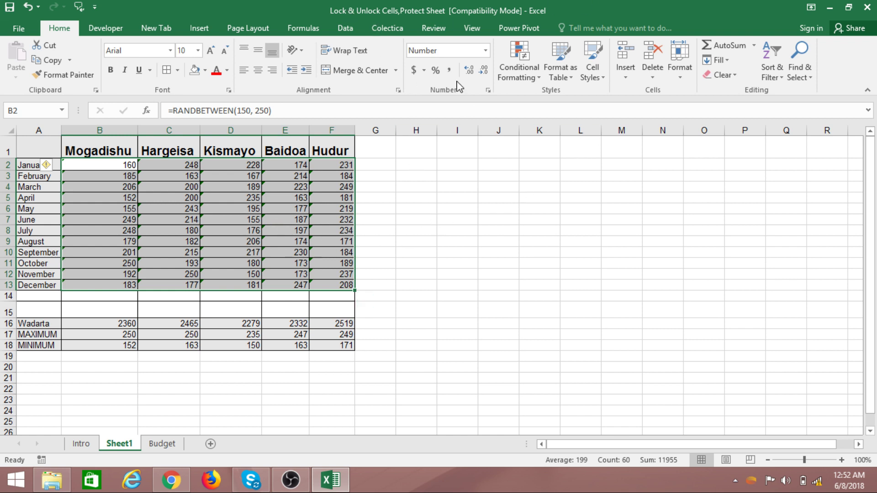
{"action": "left_click", "coordinate": [434, 28]}
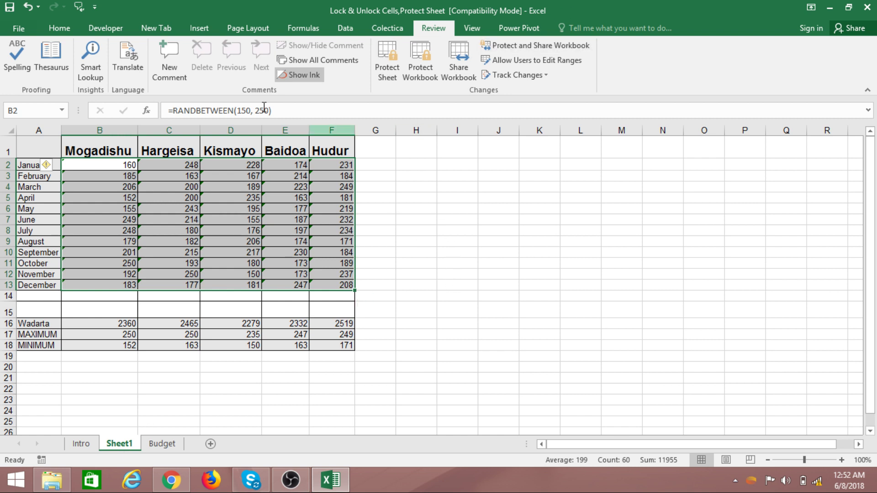
{"action": "left_click", "coordinate": [59, 28]}
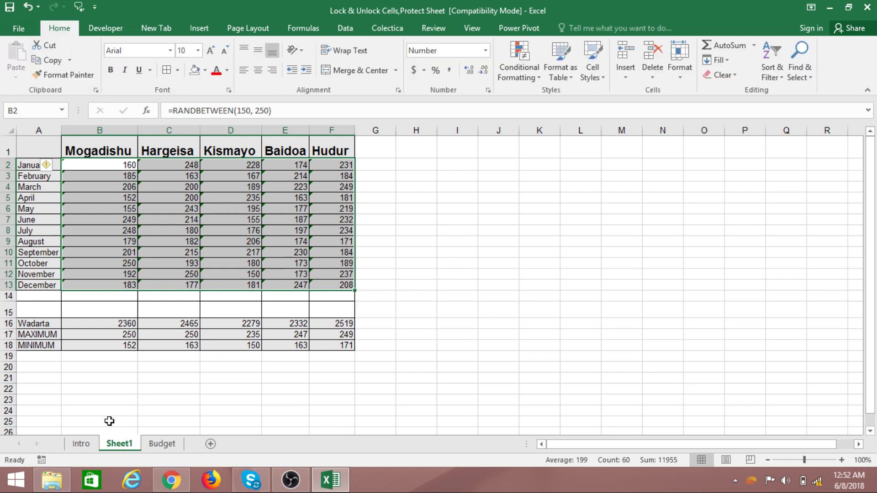
{"action": "right_click", "coordinate": [122, 446]}
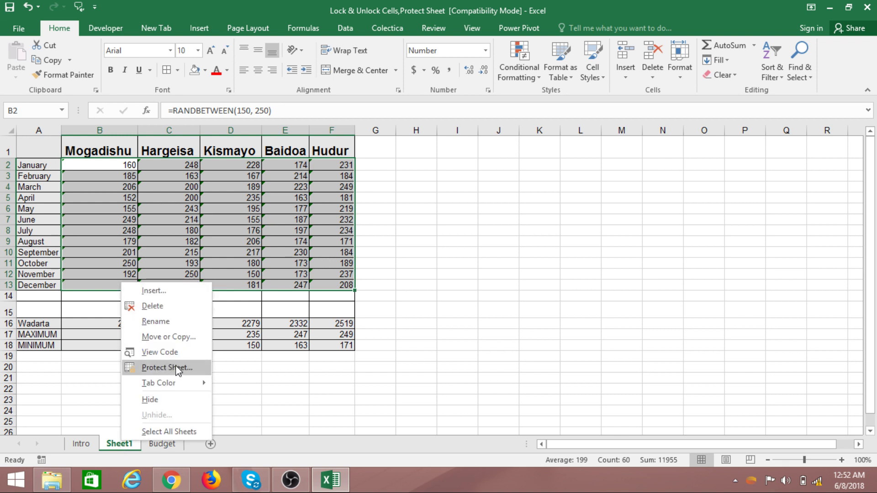
{"action": "left_click", "coordinate": [291, 385]}
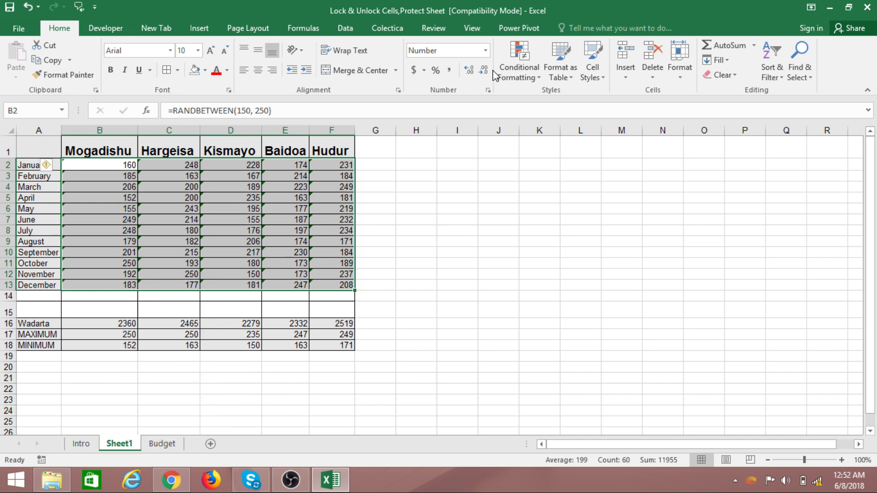
{"action": "left_click", "coordinate": [437, 33]}
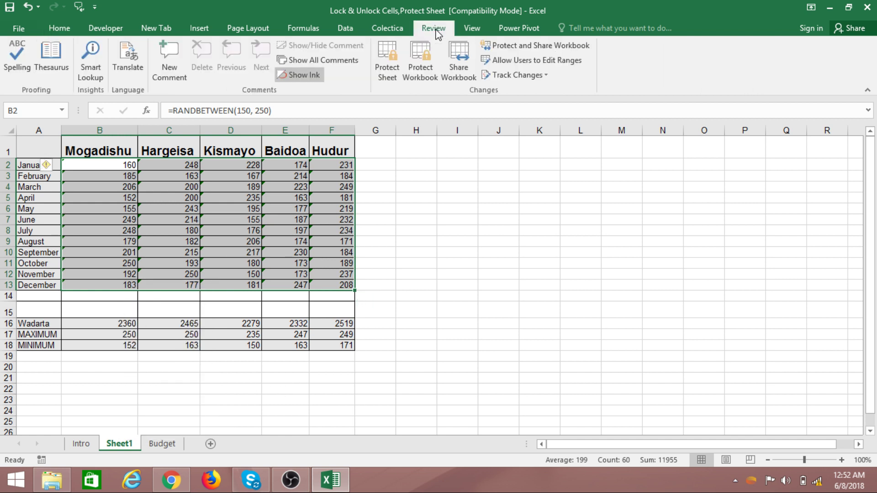
- Open the Protect Sheet dialog from the Review ribbon and move it aside
{"action": "left_click", "coordinate": [387, 57]}
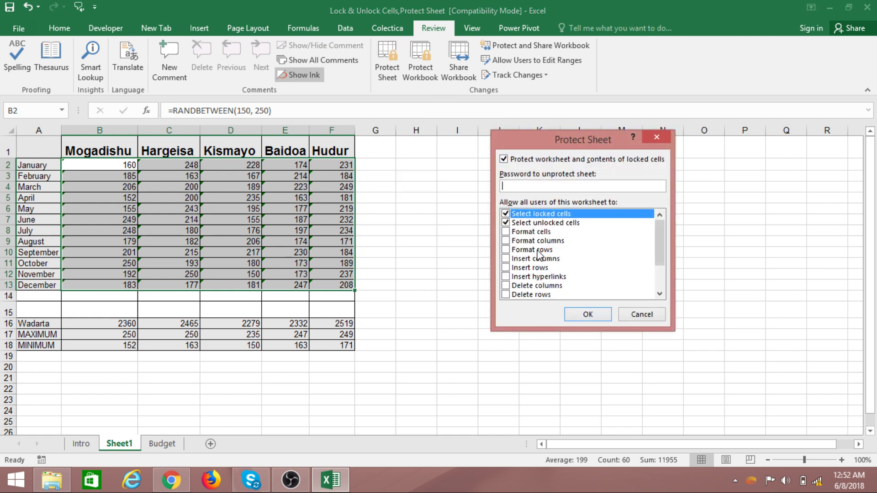
{"action": "left_click_drag", "start_coordinate": [611, 149], "coordinate": [497, 160]}
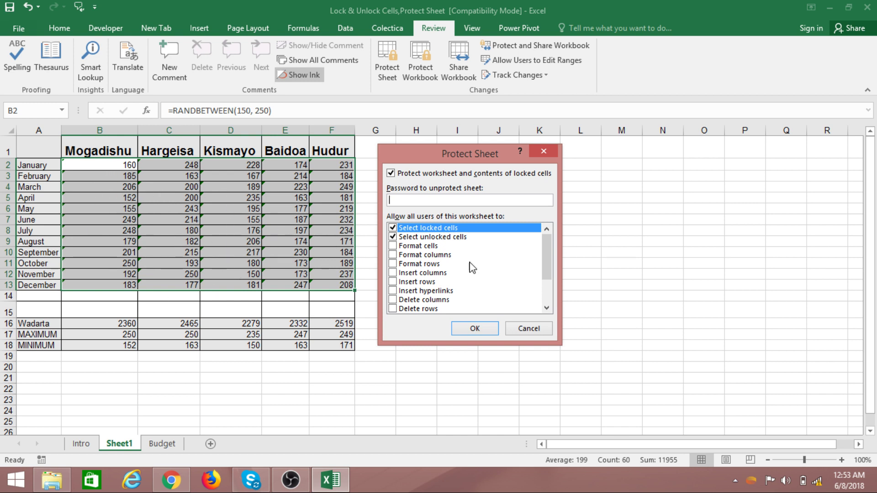
- Untick Select locked cells and protect Sheet1 with a blank password
{"action": "left_click", "coordinate": [393, 237]}
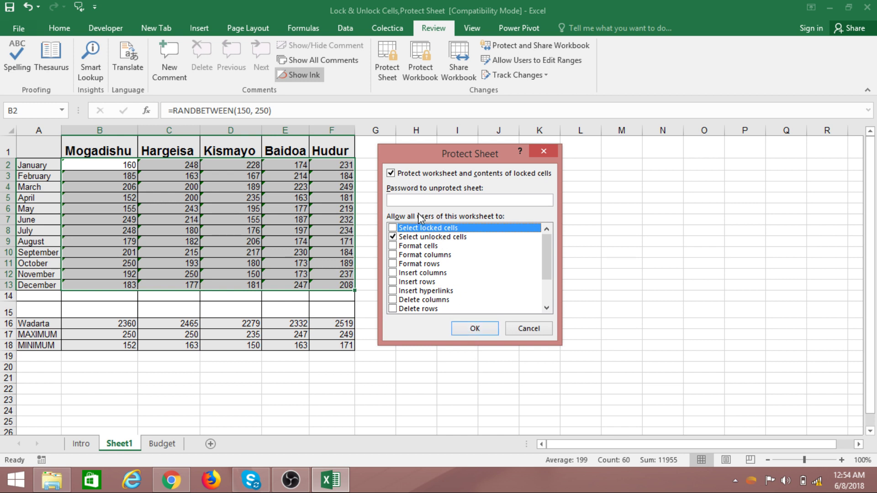
{"action": "left_click", "coordinate": [472, 330]}
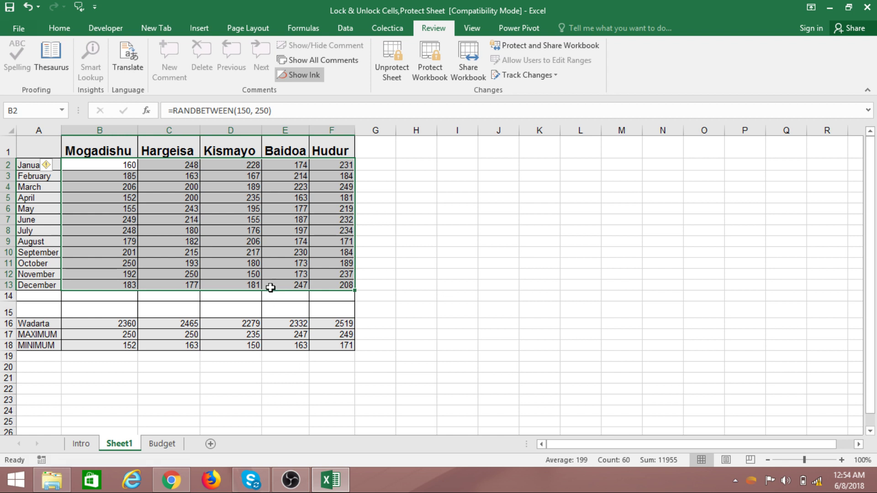
- Test which cells of the protected table can be selected, including block B2:F9
{"action": "left_click", "coordinate": [249, 250]}
{"action": "left_click", "coordinate": [118, 206]}
{"action": "left_click_drag", "start_coordinate": [85, 168], "coordinate": [330, 246]}
{"action": "left_click", "coordinate": [230, 222]}
{"action": "left_click", "coordinate": [212, 202]}
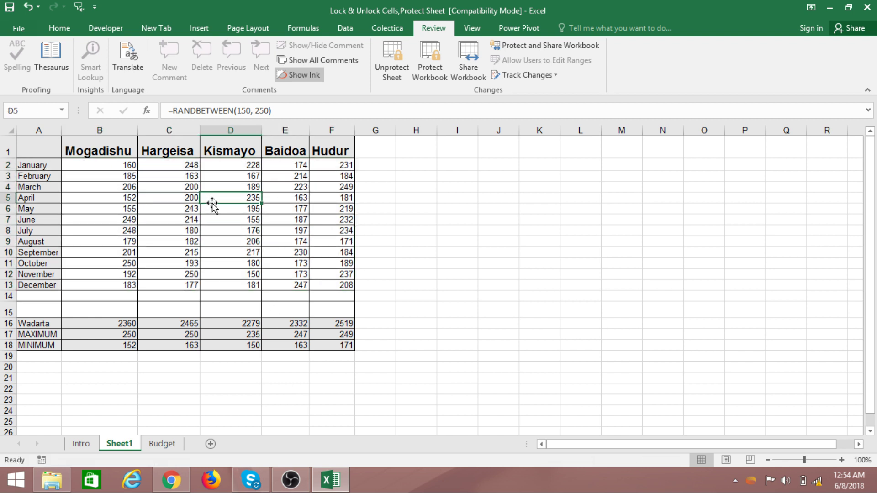
- Enter 300 in Hargeisa's January cell C2, then test selecting cells across B2:E6
{"action": "left_click", "coordinate": [194, 168]}
{"action": "type", "text": "300"}
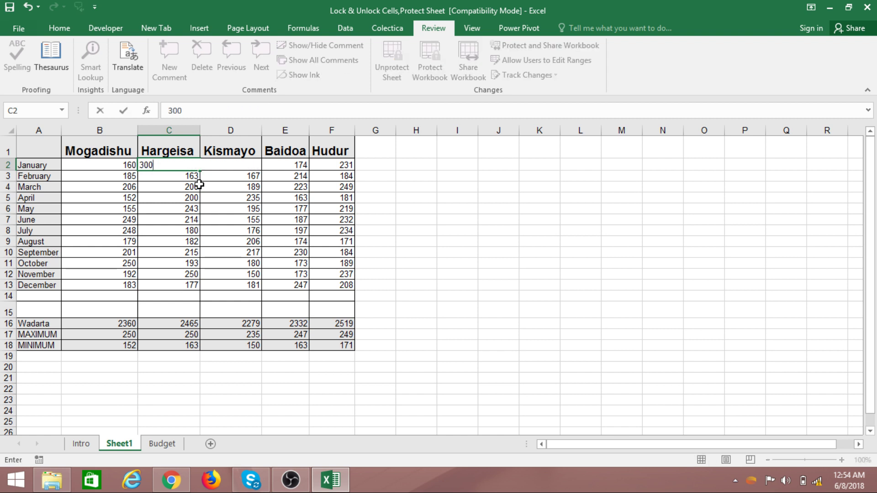
{"action": "key", "text": "Return"}
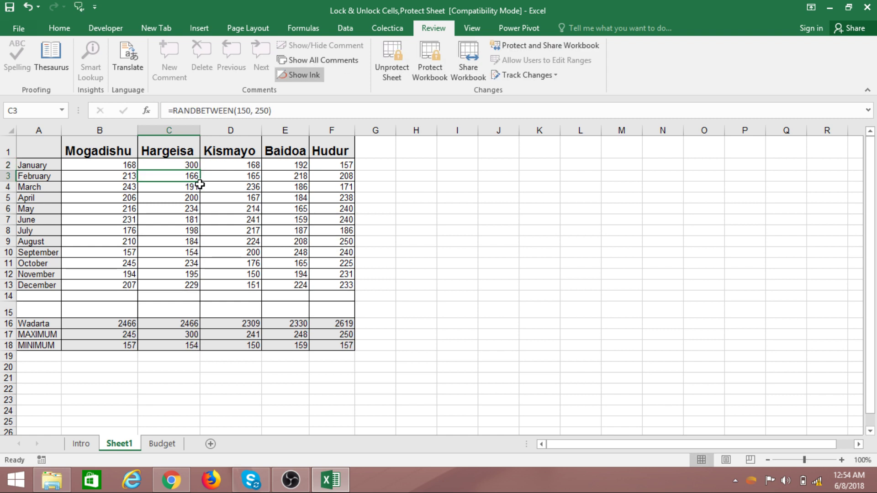
{"action": "left_click", "coordinate": [347, 231]}
{"action": "left_click", "coordinate": [219, 232]}
{"action": "left_click", "coordinate": [155, 234]}
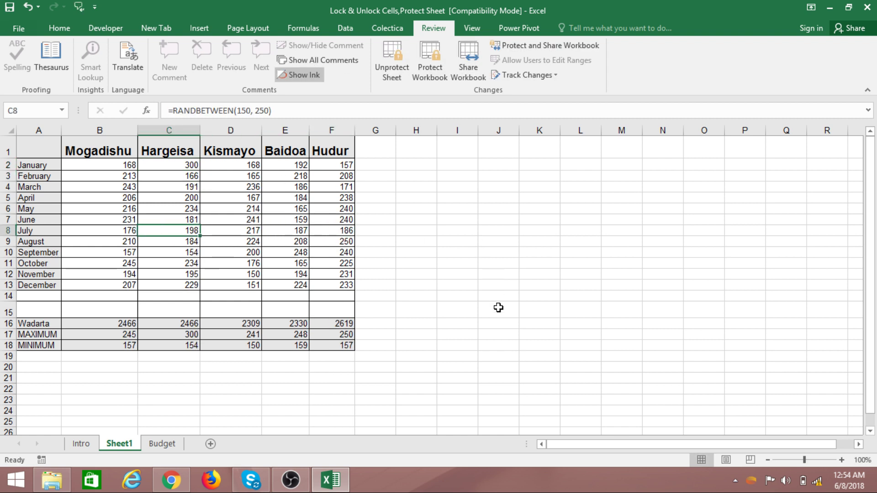
{"action": "left_click_drag", "start_coordinate": [84, 162], "coordinate": [344, 284]}
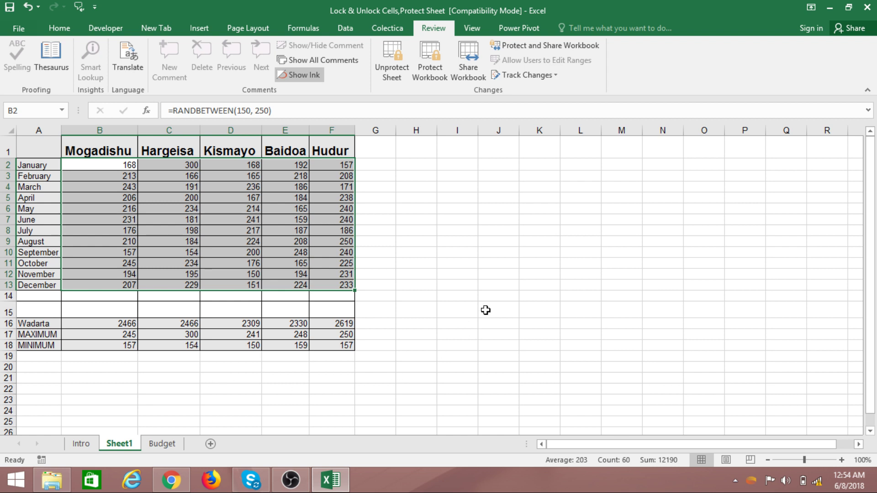
{"action": "left_click", "coordinate": [284, 276]}
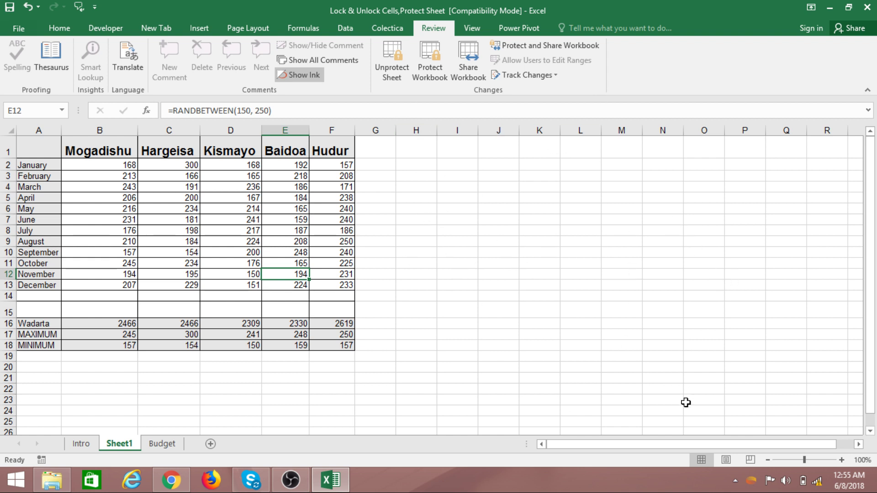
{"action": "left_click_drag", "start_coordinate": [828, 445], "coordinate": [836, 445]}
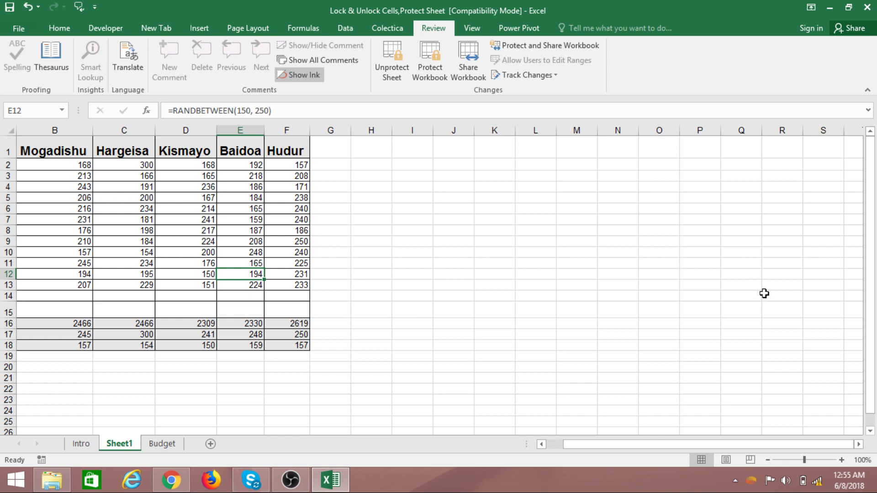
{"action": "left_click_drag", "start_coordinate": [658, 444], "coordinate": [642, 445]}
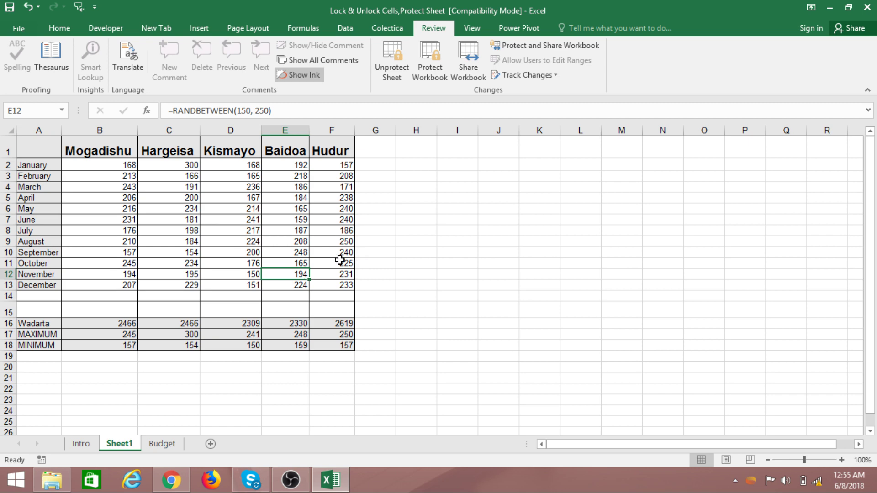
{"action": "scroll", "coordinate": [251, 247], "scroll_direction": "down", "scroll_amount": 4}
{"action": "scroll", "coordinate": [274, 288], "scroll_direction": "up", "scroll_amount": 4}
{"action": "left_click_drag", "start_coordinate": [247, 233], "coordinate": [248, 243]}
{"action": "left_click", "coordinate": [163, 232]}
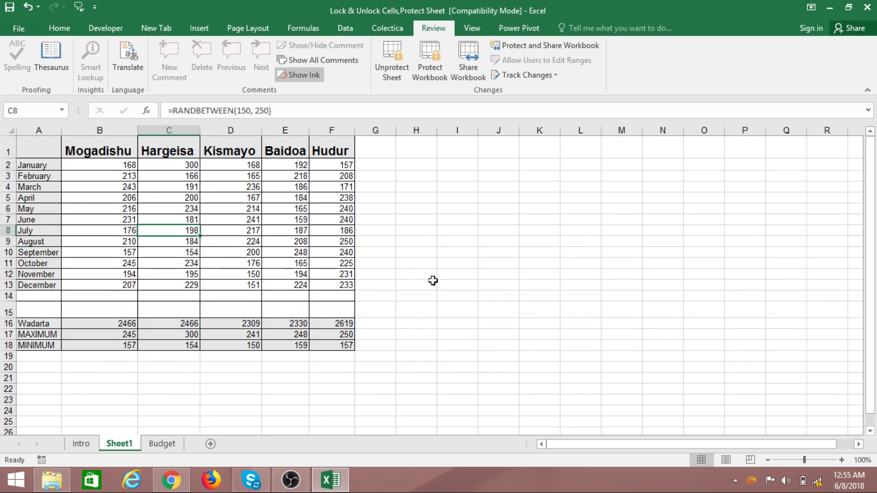
- Unprotect Sheet1 using Unprotect Sheet on the Review ribbon
{"action": "right_click", "coordinate": [124, 447]}
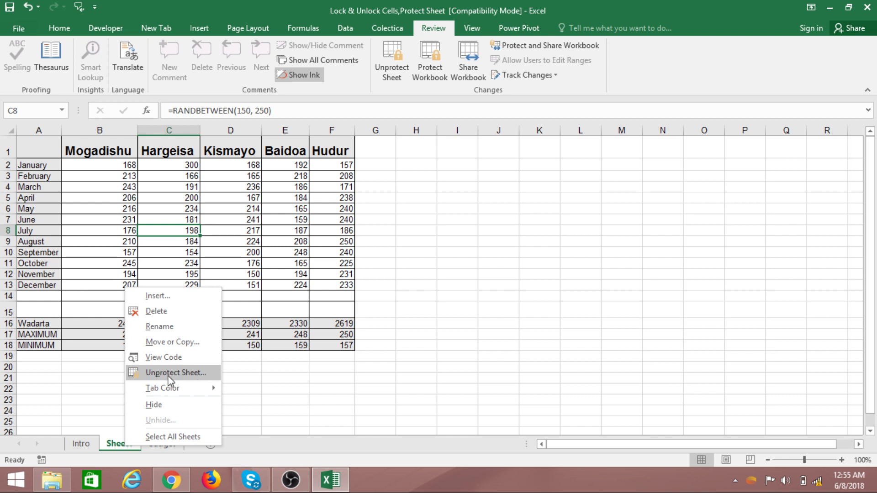
{"action": "left_click", "coordinate": [491, 238]}
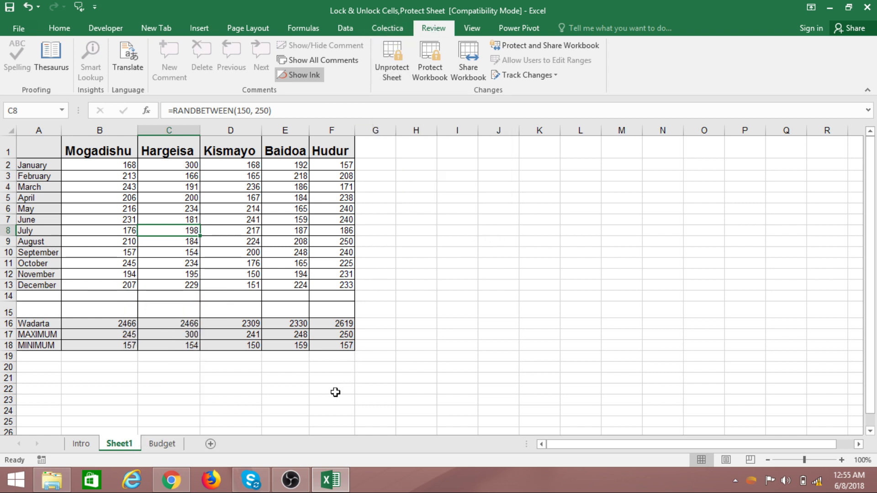
{"action": "left_click", "coordinate": [390, 62]}
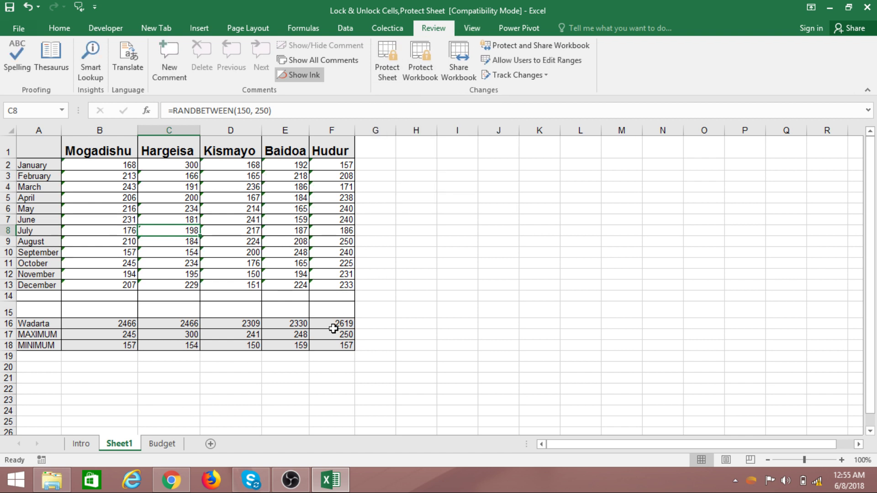
- Check that table and empty cells are selectable again, opening D4's formula for editing
{"action": "left_click", "coordinate": [282, 343]}
{"action": "left_click", "coordinate": [441, 371]}
{"action": "left_click", "coordinate": [626, 263]}
{"action": "left_click", "coordinate": [582, 220]}
{"action": "left_click", "coordinate": [507, 198]}
{"action": "left_click", "coordinate": [439, 188]}
{"action": "left_click", "coordinate": [497, 187]}
{"action": "left_click", "coordinate": [230, 241]}
{"action": "left_click", "coordinate": [169, 263]}
{"action": "left_click", "coordinate": [100, 345]}
{"action": "left_click", "coordinate": [99, 198]}
{"action": "left_click", "coordinate": [224, 231]}
{"action": "left_click", "coordinate": [232, 263]}
{"action": "double_click", "coordinate": [234, 187]}
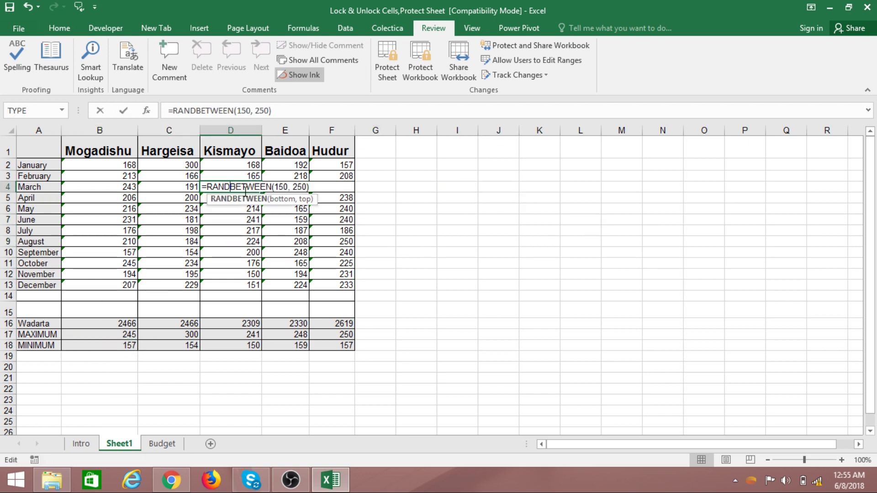
{"action": "left_click", "coordinate": [332, 198]}
{"action": "left_click", "coordinate": [410, 211]}
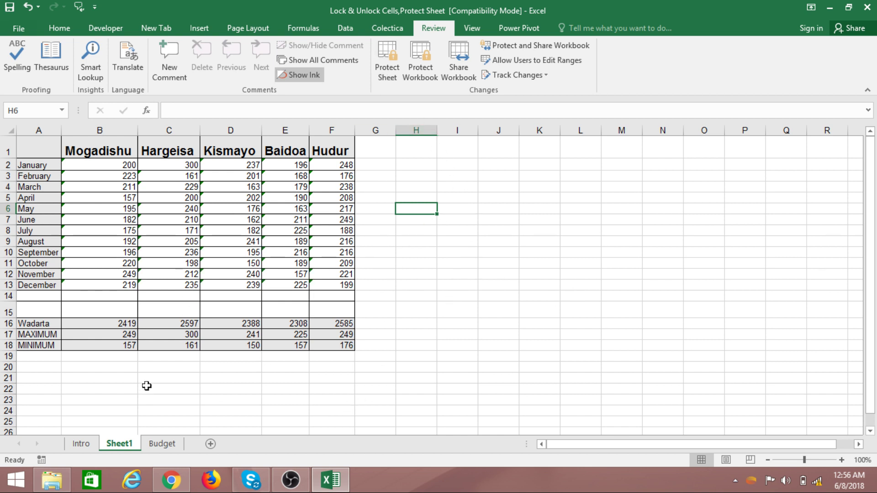
{"action": "left_click", "coordinate": [382, 71]}
- Enter and confirm a password in Protect Sheet to lock Sheet1 again
{"action": "left_click_drag", "start_coordinate": [415, 159], "coordinate": [541, 165]}
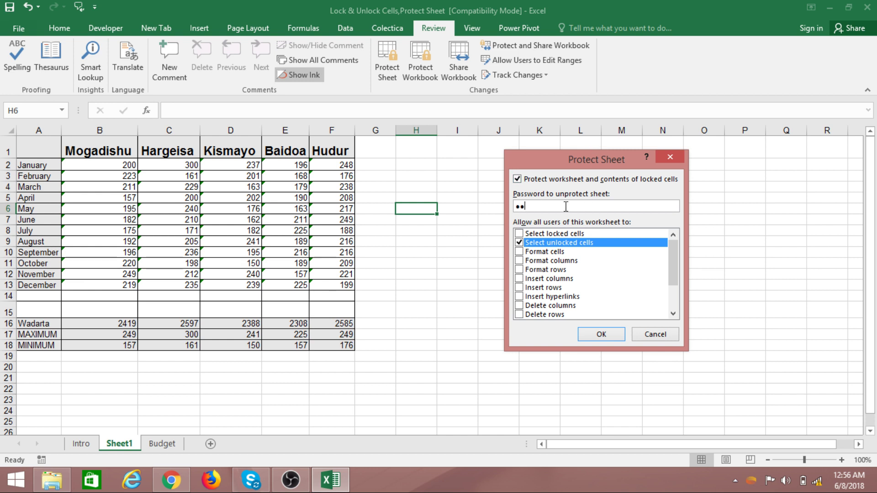
{"action": "key", "text": "Return"}
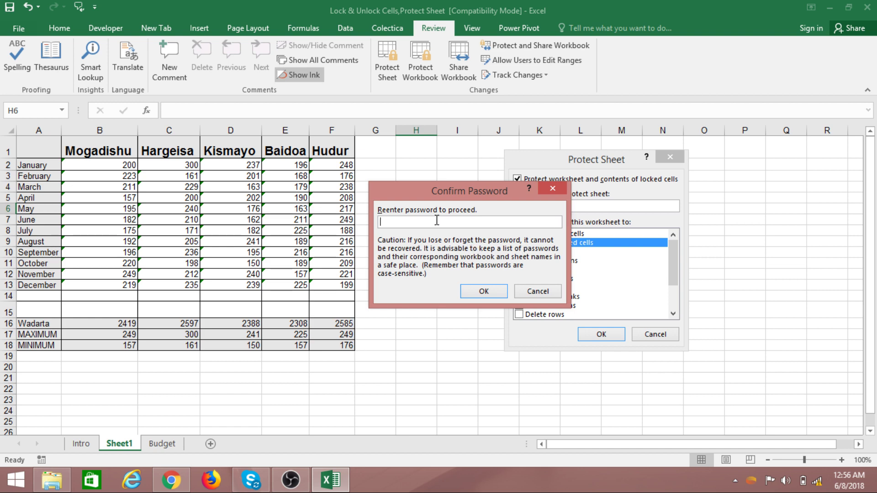
{"action": "left_click", "coordinate": [484, 292]}
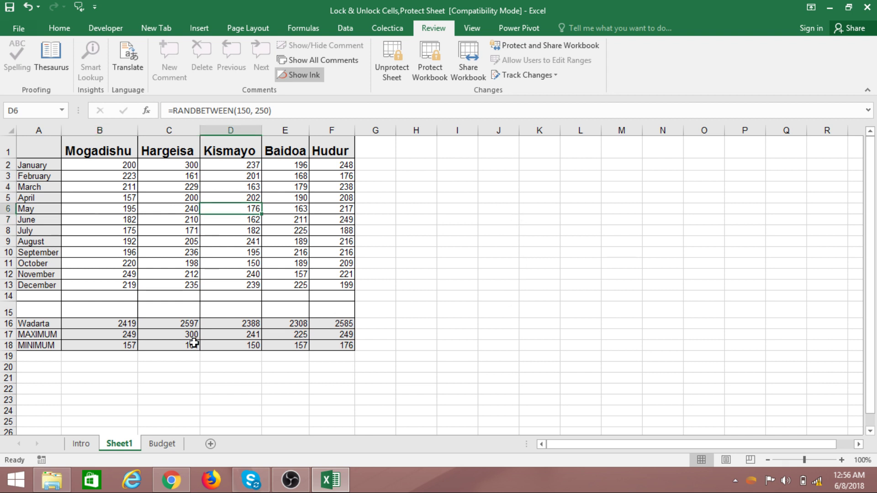
- Change Mogadishu's January value in B2 to 260
{"action": "left_click_drag", "start_coordinate": [132, 231], "coordinate": [300, 274]}
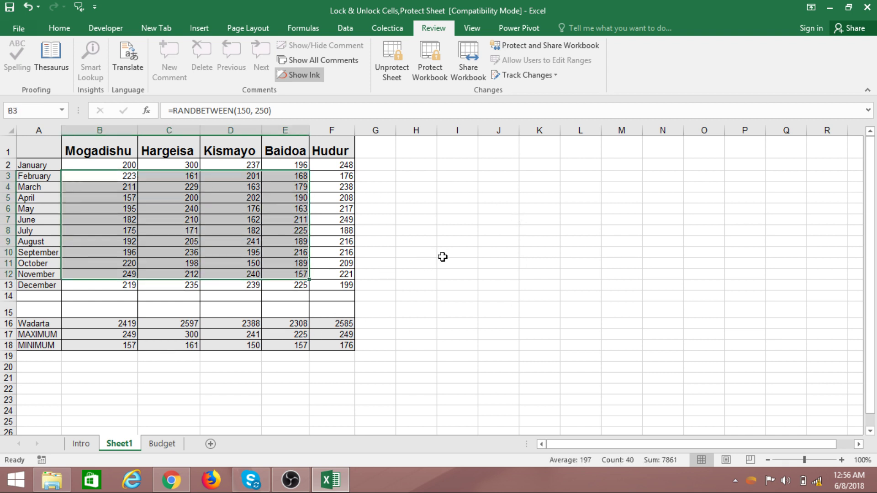
{"action": "left_click", "coordinate": [341, 237]}
{"action": "left_click", "coordinate": [216, 228]}
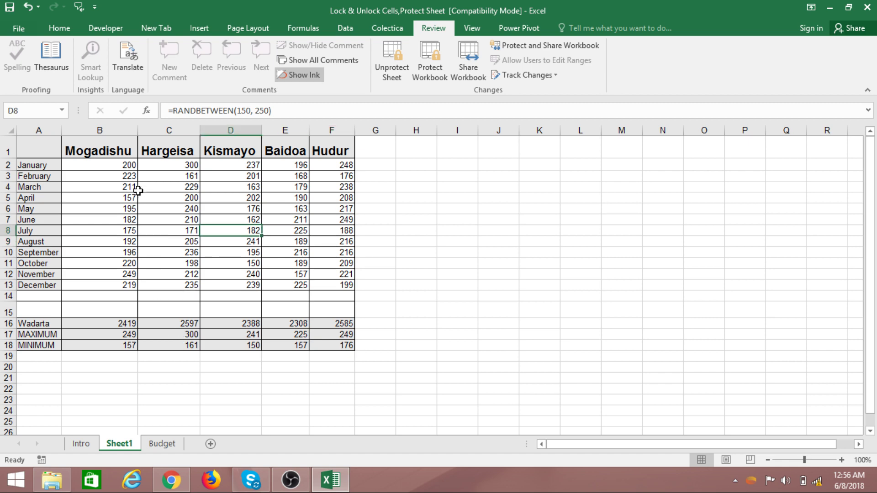
{"action": "left_click", "coordinate": [129, 168]}
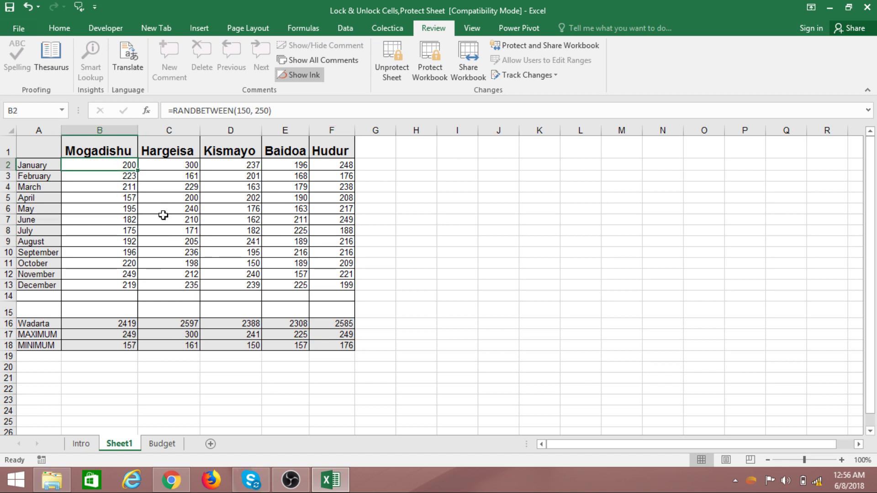
{"action": "type", "text": "260"}
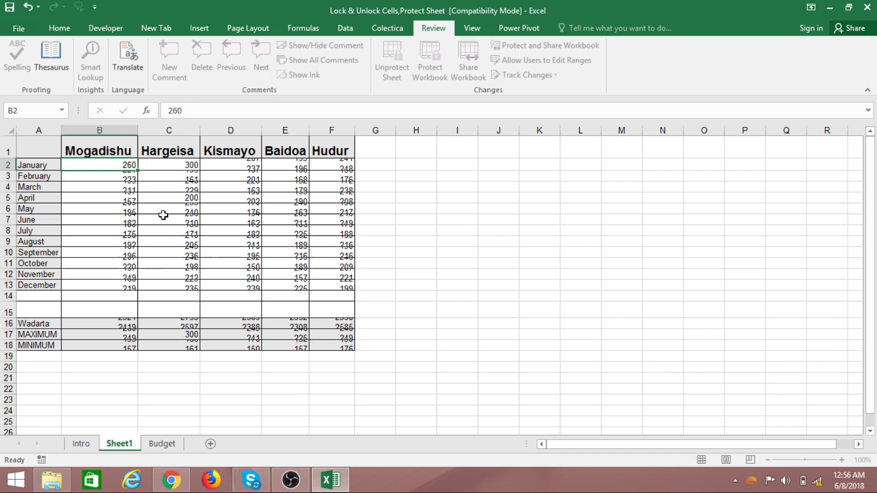
{"action": "key", "text": "Return"}
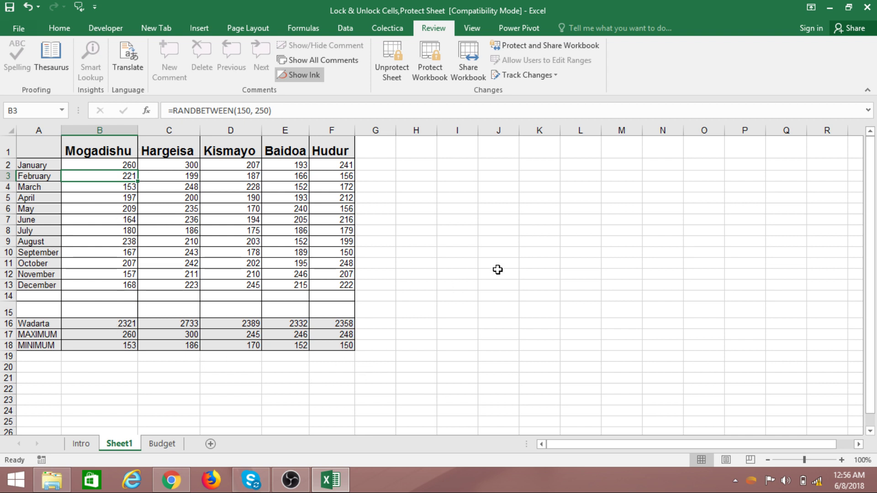
- Choose Unprotect Sheet from the Sheet1 tab's menu to get the password prompt
{"action": "left_click", "coordinate": [284, 253]}
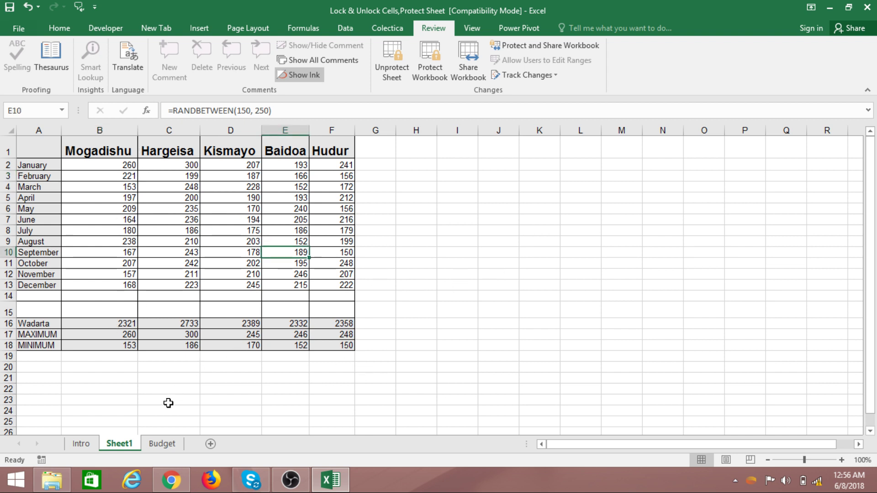
{"action": "right_click", "coordinate": [127, 450]}
{"action": "left_click", "coordinate": [167, 373]}
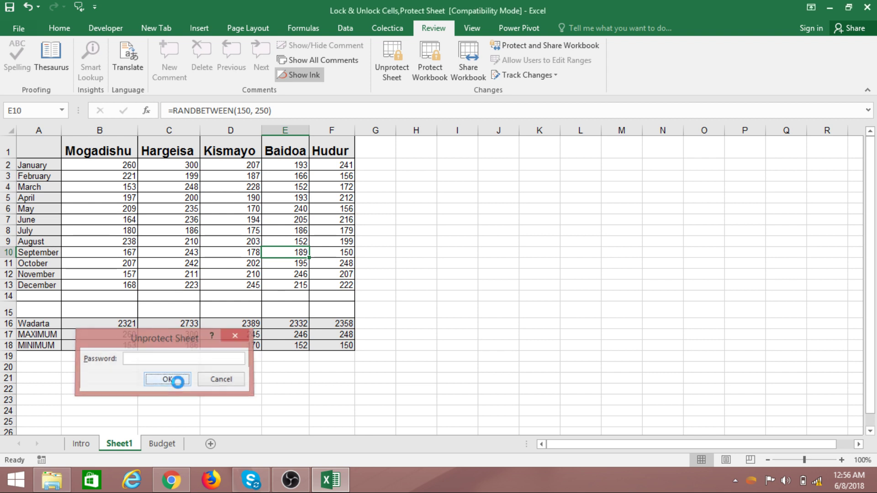
- Try unprotecting Sheet1 twice with a blank password, dismissing both incorrect-password errors
{"action": "left_click", "coordinate": [184, 383]}
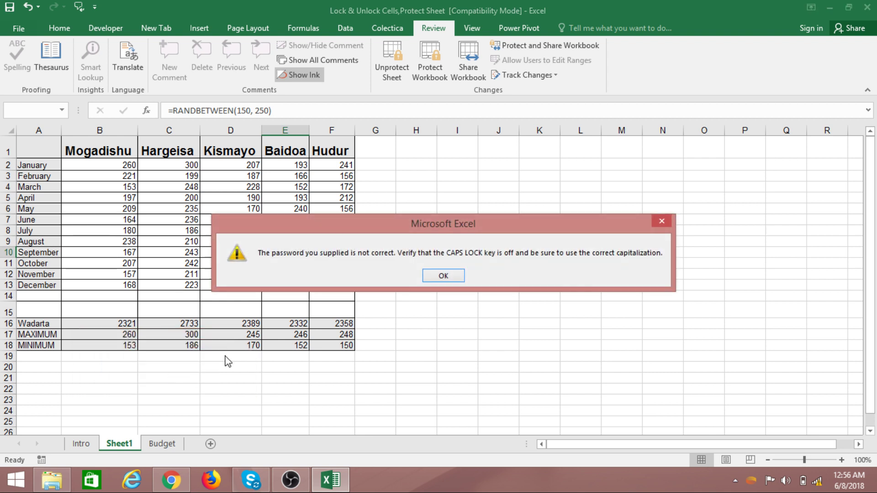
{"action": "left_click", "coordinate": [444, 276]}
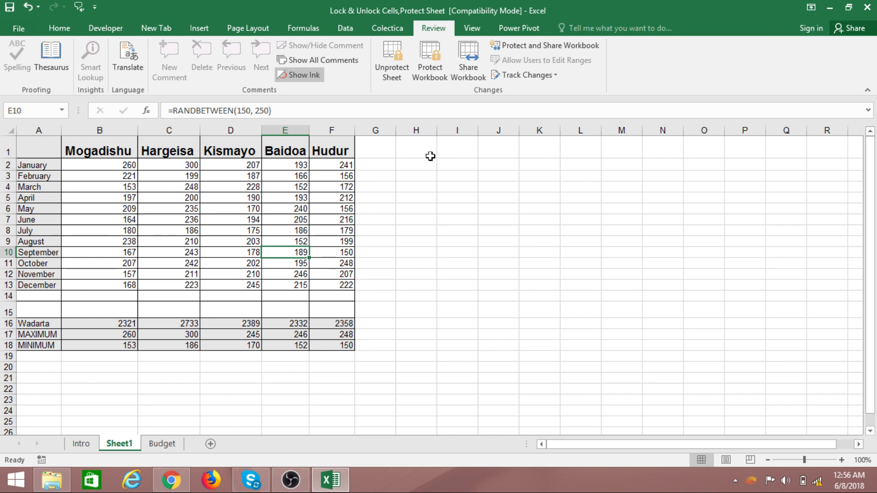
{"action": "left_click", "coordinate": [392, 63]}
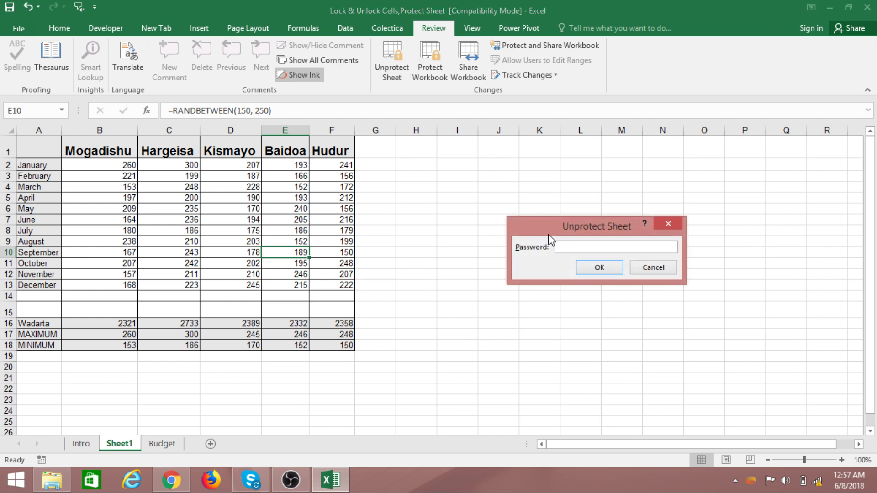
{"action": "left_click", "coordinate": [597, 268]}
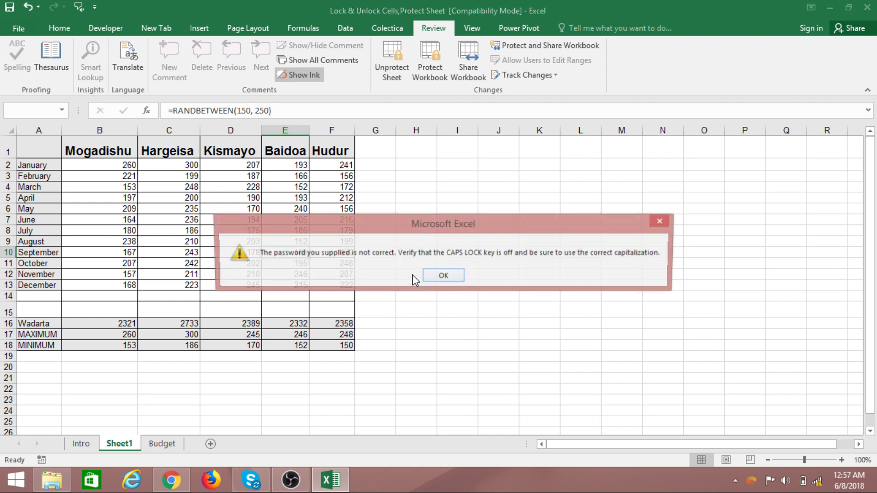
{"action": "left_click", "coordinate": [445, 275]}
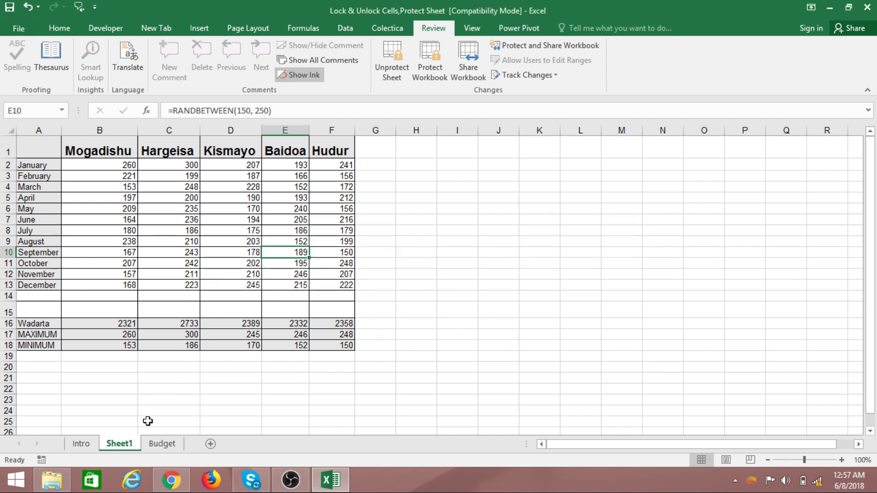
- Reopen Unprotect Sheet from the Sheet1 tab and submit the sheet password
{"action": "right_click", "coordinate": [133, 446]}
{"action": "left_click", "coordinate": [162, 371]}
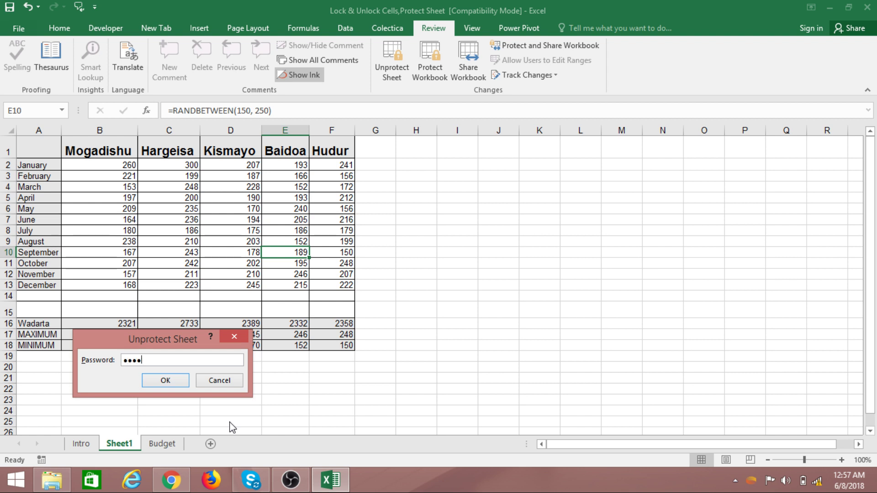
{"action": "key", "text": "Return"}
{"action": "left_click", "coordinate": [541, 263]}
{"action": "left_click", "coordinate": [285, 357]}
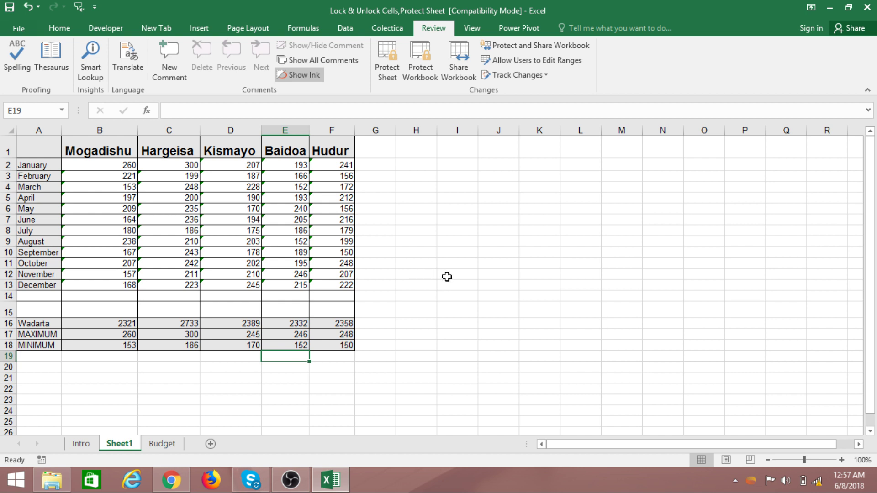
{"action": "left_click_drag", "start_coordinate": [96, 168], "coordinate": [339, 282]}
{"action": "left_click", "coordinate": [536, 254]}
{"action": "left_click", "coordinate": [640, 175]}
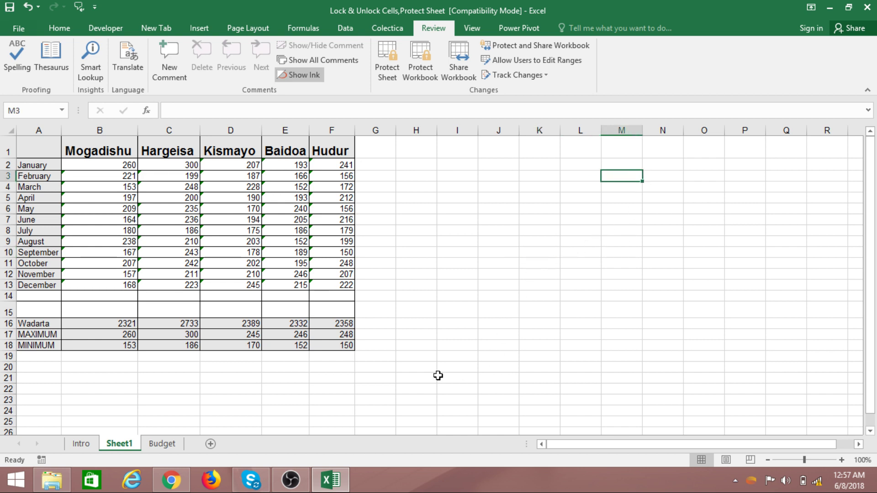
{"action": "left_click", "coordinate": [133, 381]}
{"action": "left_click", "coordinate": [497, 320]}
{"action": "left_click", "coordinate": [538, 254]}
{"action": "left_click", "coordinate": [562, 235]}
{"action": "left_click", "coordinate": [509, 198]}
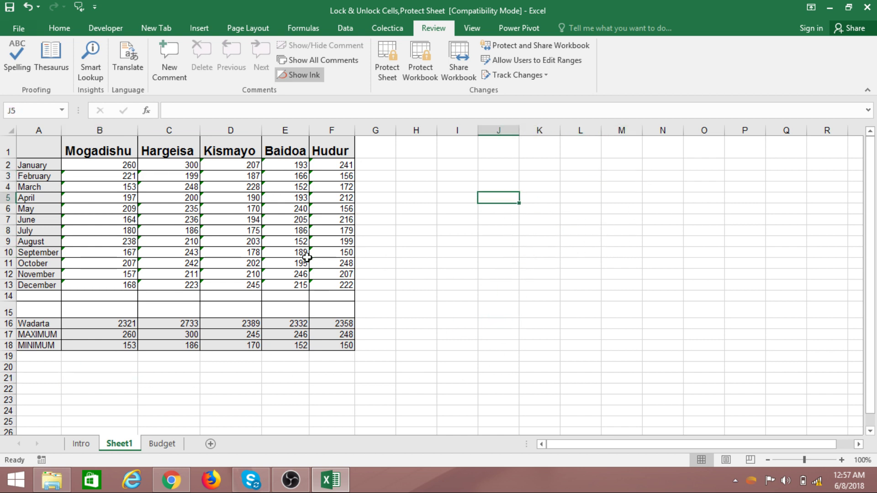
{"action": "left_click_drag", "start_coordinate": [104, 327], "coordinate": [335, 343]}
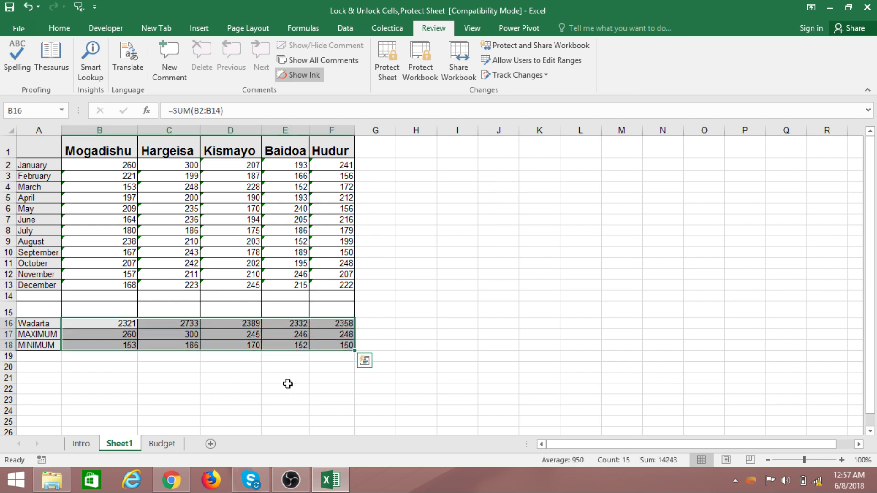
{"action": "left_click", "coordinate": [466, 328]}
{"action": "left_click", "coordinate": [577, 251]}
{"action": "left_click", "coordinate": [547, 212]}
{"action": "left_click", "coordinate": [471, 188]}
{"action": "left_click", "coordinate": [458, 262]}
{"action": "left_click", "coordinate": [576, 150]}
{"action": "left_click_drag", "start_coordinate": [94, 323], "coordinate": [323, 344]}
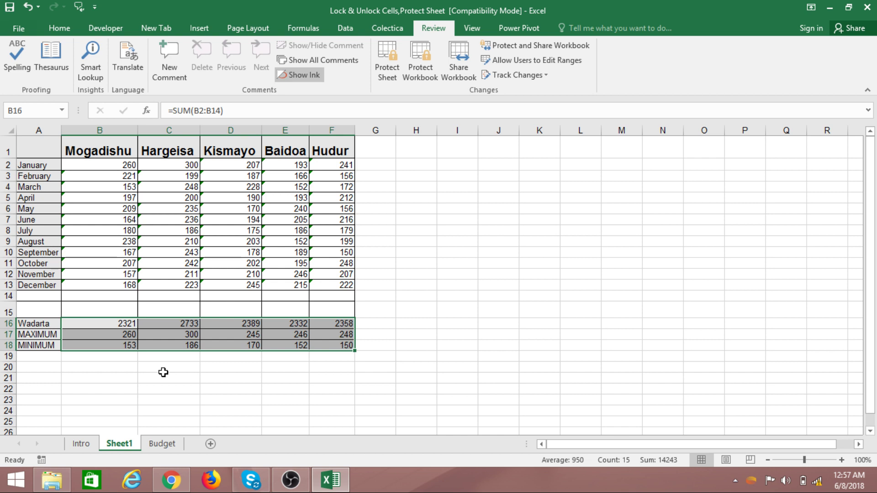
{"action": "left_click", "coordinate": [421, 284]}
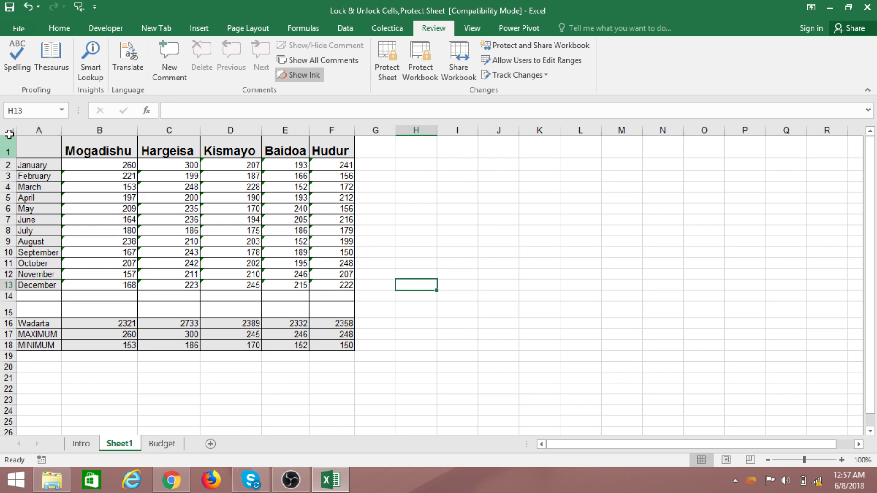
- Mark every Sheet1 cell as Locked in Format Cells, including monthly figures B2:F13
{"action": "left_click", "coordinate": [9, 128]}
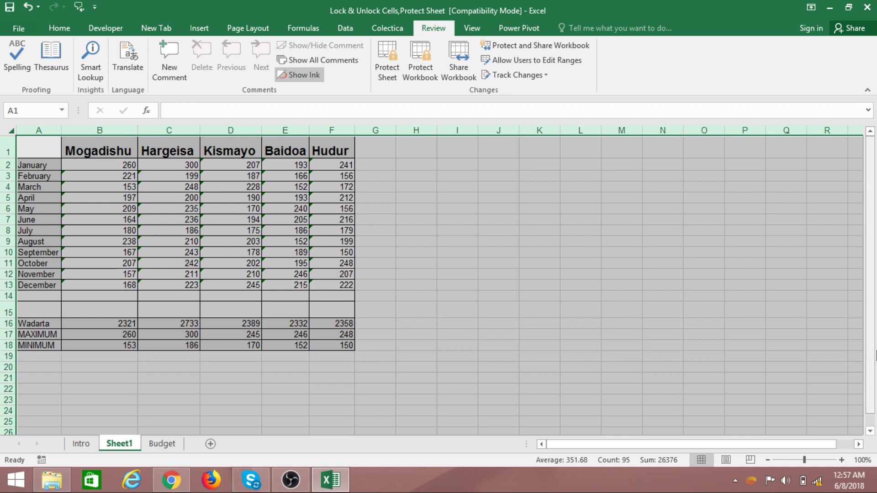
{"action": "right_click", "coordinate": [113, 232]}
{"action": "left_click", "coordinate": [151, 367]}
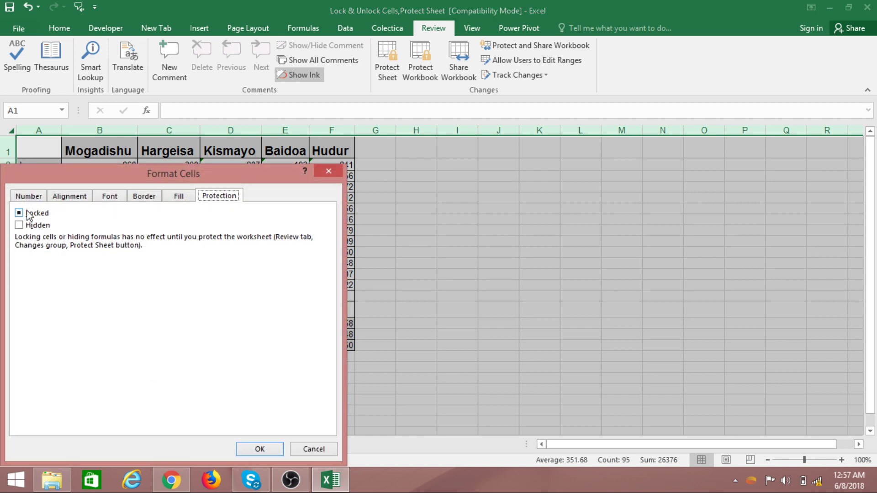
{"action": "left_click", "coordinate": [29, 196]}
{"action": "left_click", "coordinate": [220, 198]}
{"action": "left_click", "coordinate": [18, 213]}
{"action": "left_click", "coordinate": [27, 197]}
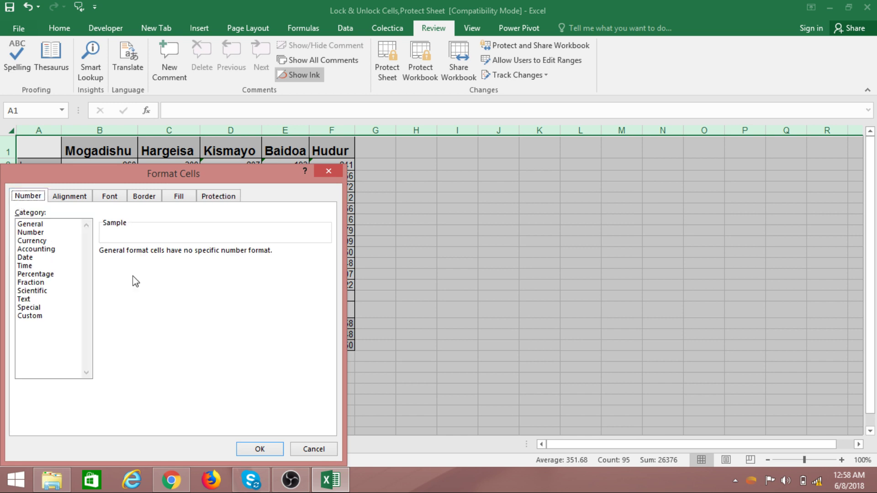
{"action": "left_click", "coordinate": [259, 450]}
{"action": "left_click", "coordinate": [423, 335]}
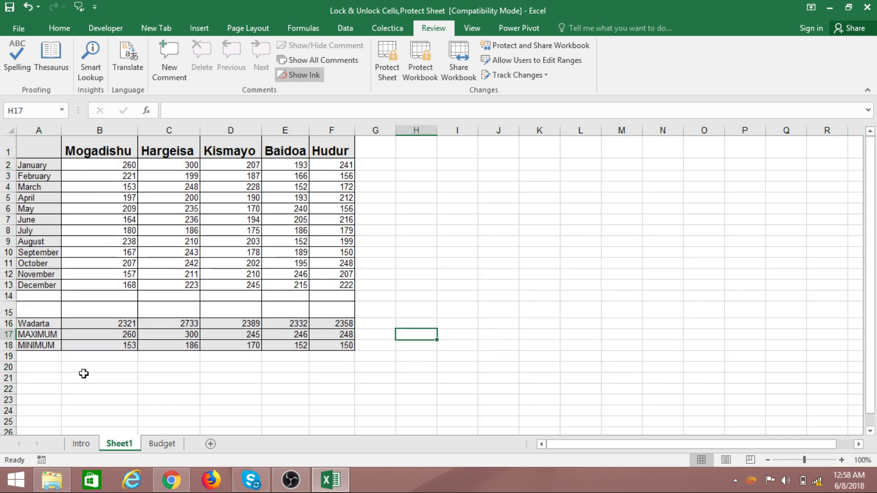
- Open Sheet1's Protect Sheet dialog, tick selecting locked cells, then close it without protecting
{"action": "right_click", "coordinate": [127, 446]}
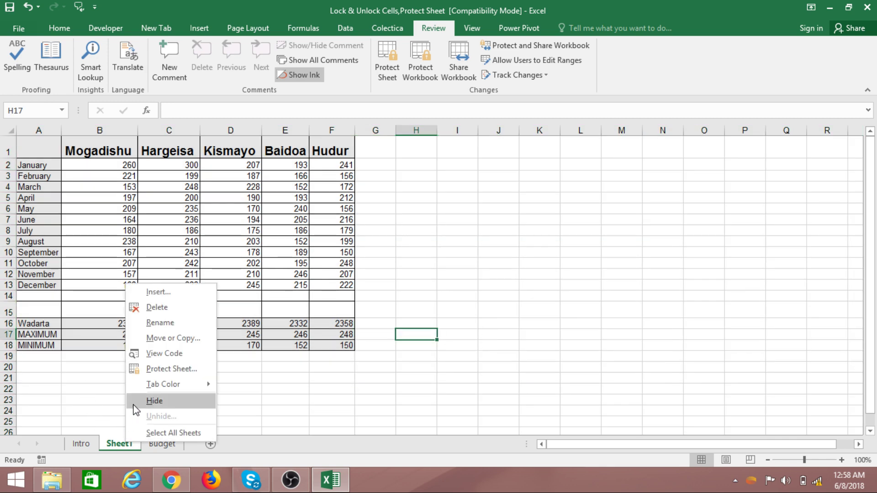
{"action": "left_click", "coordinate": [157, 368]}
{"action": "left_click", "coordinate": [79, 345]}
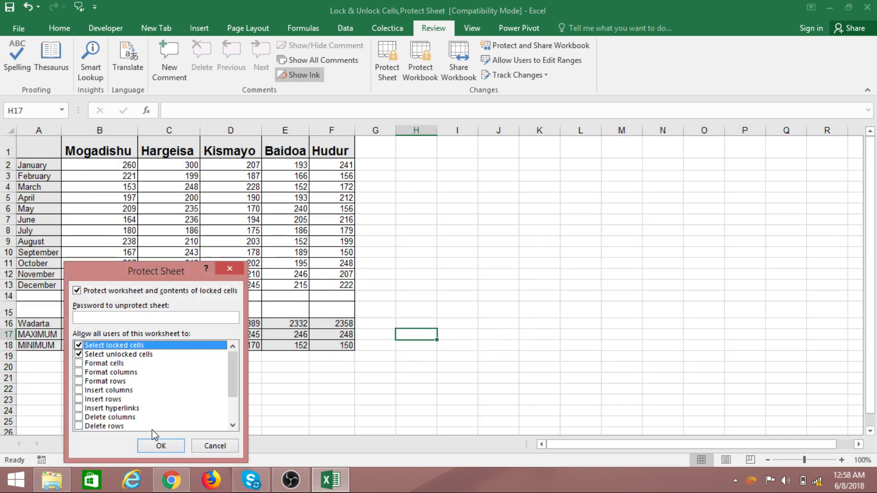
{"action": "left_click", "coordinate": [158, 444]}
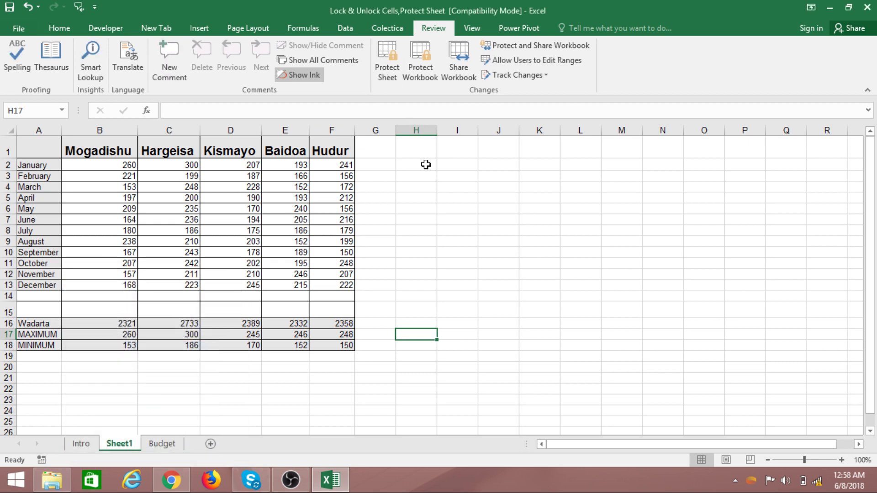
{"action": "left_click", "coordinate": [498, 286]}
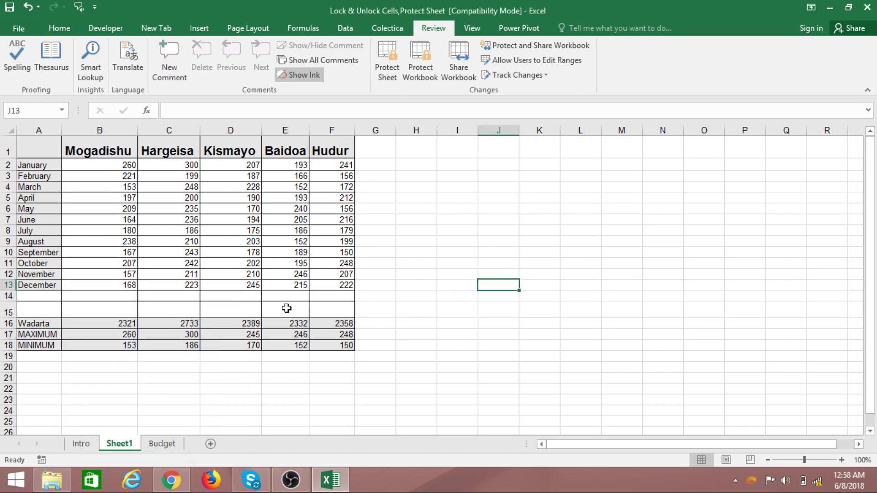
- Clear the Locked option for every cell on Sheet1
{"action": "left_click", "coordinate": [10, 130]}
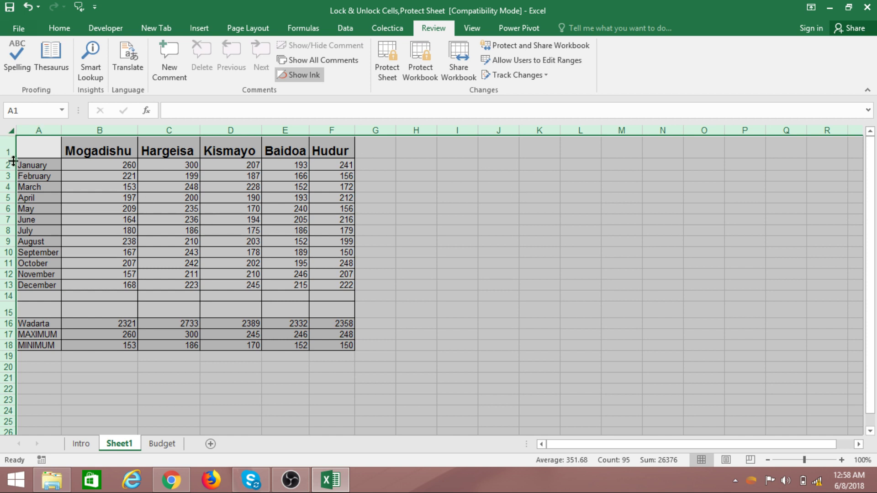
{"action": "right_click", "coordinate": [239, 256]}
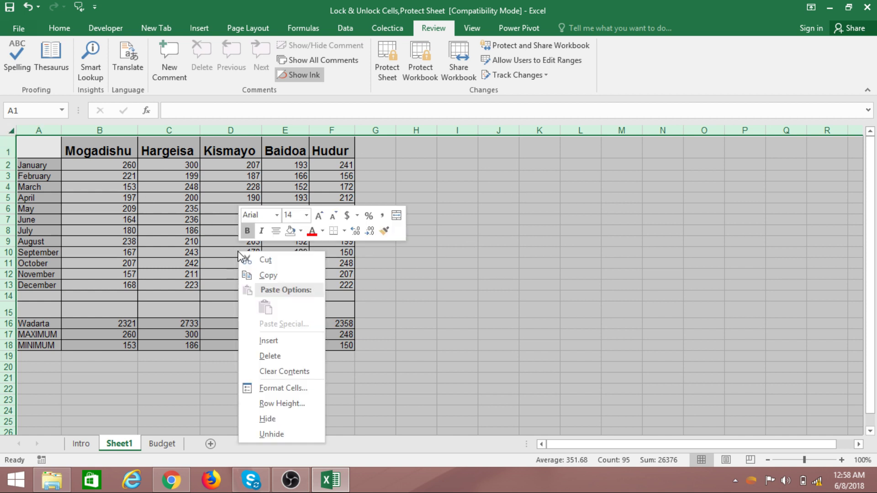
{"action": "left_click", "coordinate": [285, 388]}
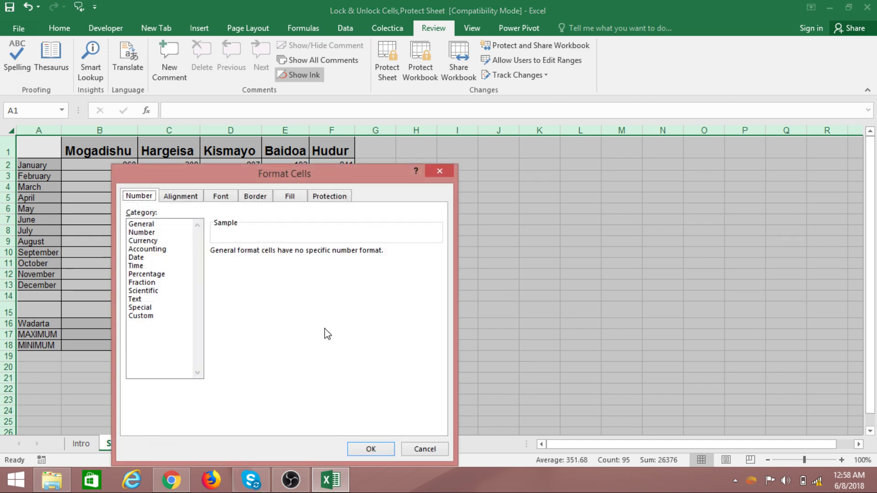
{"action": "left_click", "coordinate": [331, 197]}
{"action": "left_click", "coordinate": [131, 214]}
{"action": "left_click", "coordinate": [371, 450]}
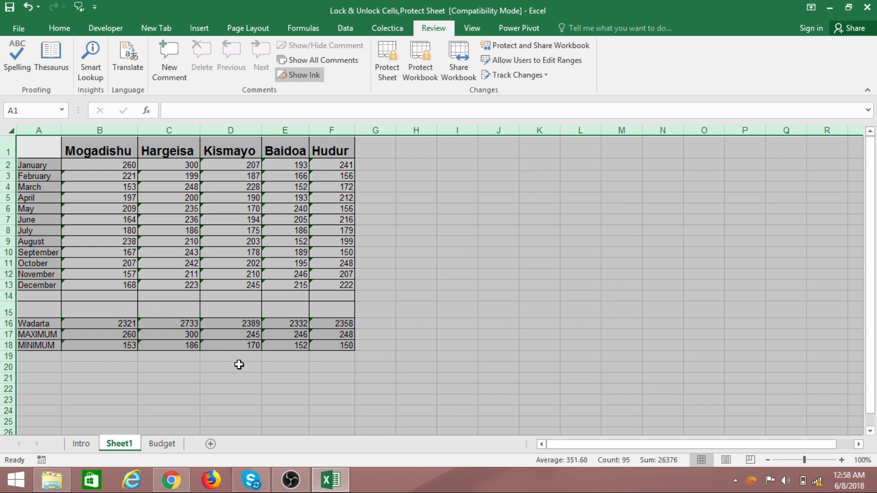
- Select the Wadarta, MAXIMUM and MINIMUM rows B16:F18 and set them to Locked
{"action": "left_click", "coordinate": [438, 297]}
{"action": "left_click_drag", "start_coordinate": [111, 325], "coordinate": [358, 340]}
{"action": "left_click", "coordinate": [494, 343]}
{"action": "left_click_drag", "start_coordinate": [117, 327], "coordinate": [342, 343]}
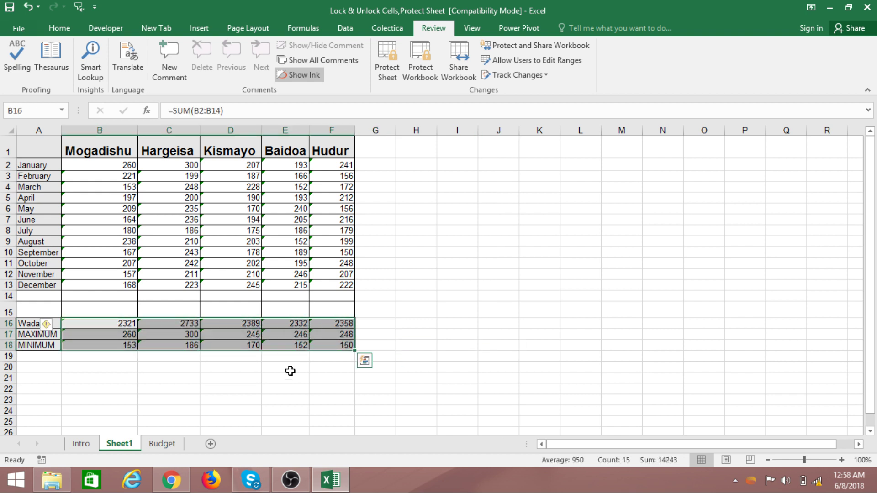
{"action": "right_click", "coordinate": [183, 336]}
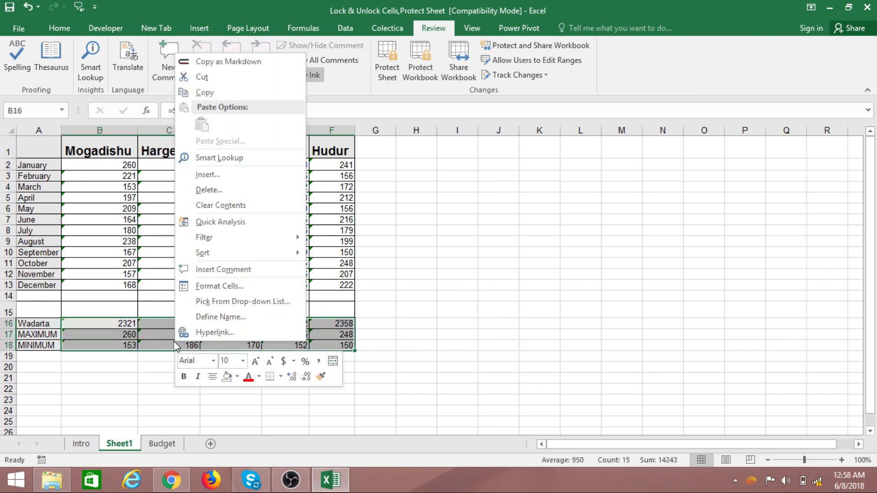
{"action": "left_click", "coordinate": [217, 293]}
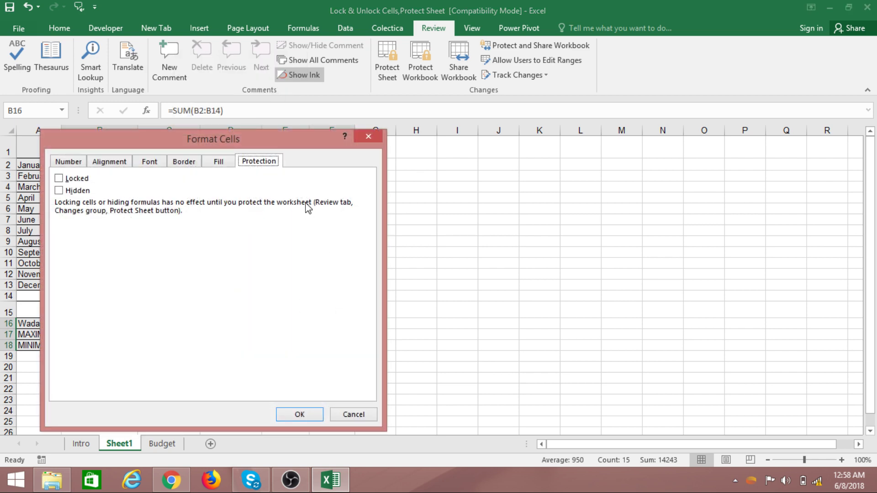
{"action": "left_click", "coordinate": [61, 181]}
{"action": "left_click", "coordinate": [297, 414]}
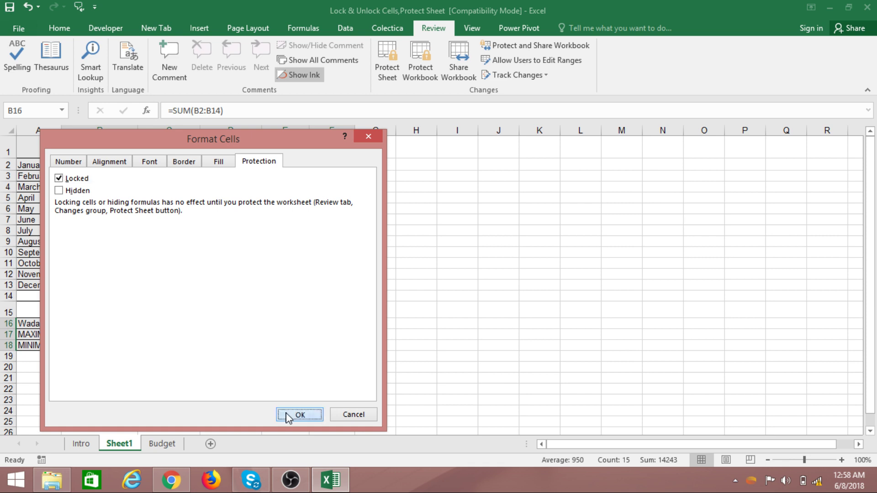
- Check the MAXIMUM formula in B17 and MINIMUM in D18, then reselect B16:F18
{"action": "left_click", "coordinate": [124, 332]}
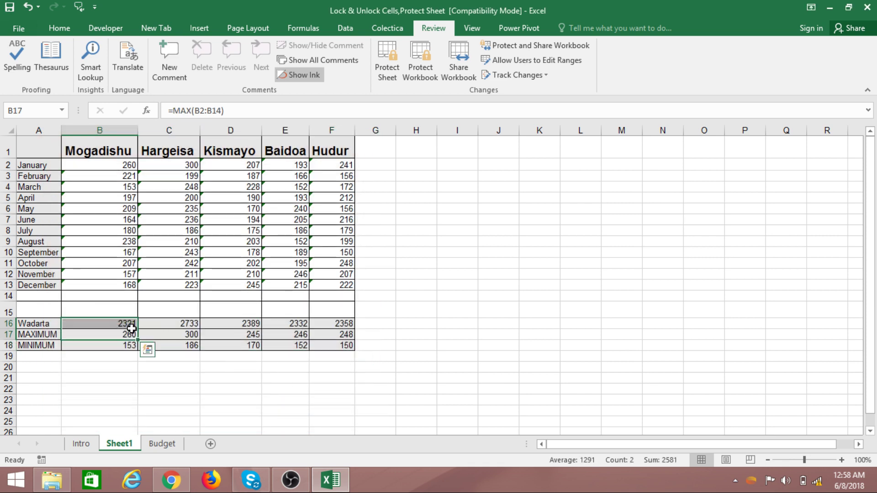
{"action": "left_click", "coordinate": [249, 348]}
{"action": "left_click_drag", "start_coordinate": [102, 322], "coordinate": [317, 347]}
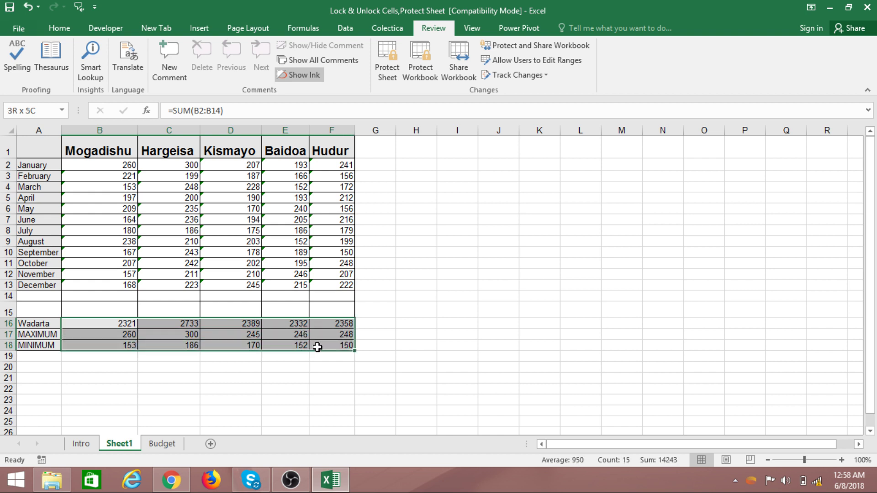
- Protect Sheet1 with a password from the Review tab, entering it twice
{"action": "left_click", "coordinate": [290, 370]}
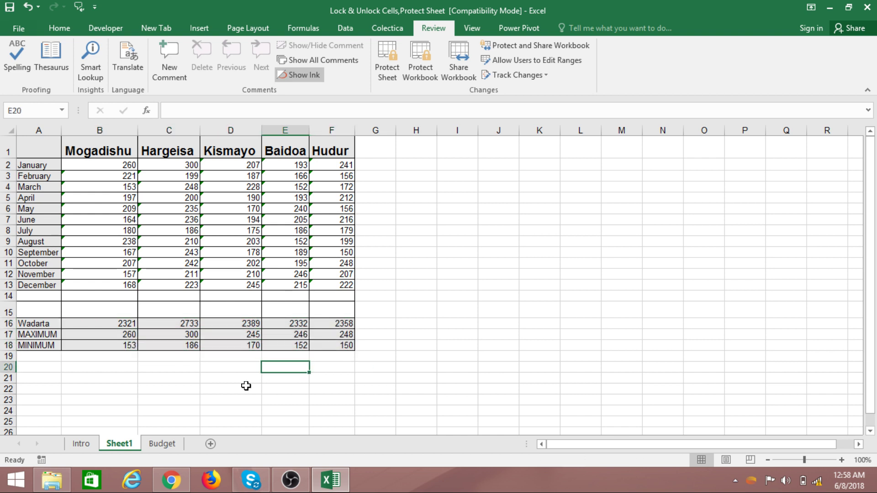
{"action": "left_click", "coordinate": [390, 78]}
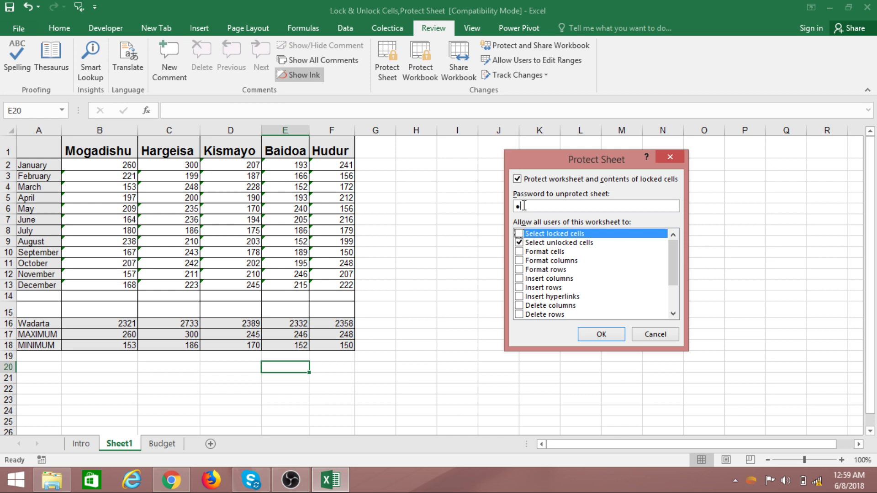
{"action": "left_click", "coordinate": [601, 334]}
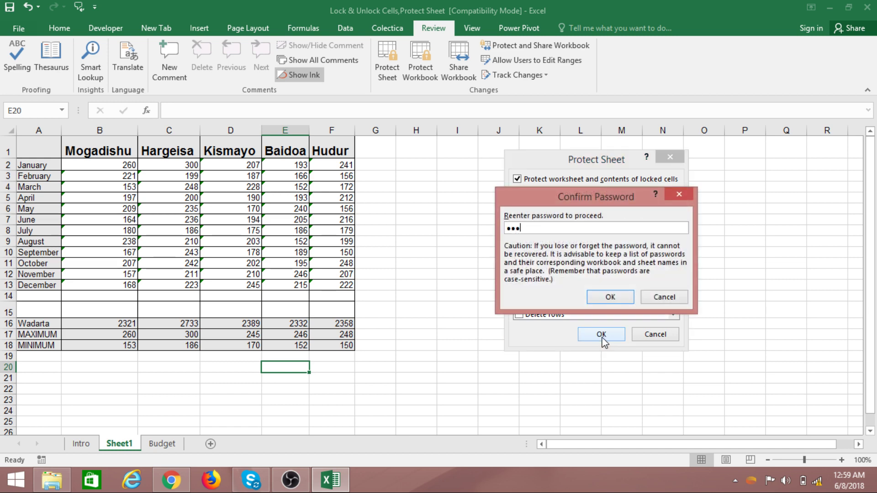
{"action": "key", "text": "Return"}
- Click and drag across various cells to test selection on the protected Sheet1
{"action": "left_click", "coordinate": [502, 296]}
{"action": "left_click", "coordinate": [319, 358]}
{"action": "left_click", "coordinate": [279, 374]}
{"action": "left_click", "coordinate": [438, 313]}
{"action": "left_click", "coordinate": [443, 208]}
{"action": "left_click", "coordinate": [555, 227]}
{"action": "left_click", "coordinate": [412, 337]}
{"action": "left_click", "coordinate": [149, 377]}
{"action": "left_click", "coordinate": [337, 375]}
{"action": "left_click", "coordinate": [376, 345]}
{"action": "left_click_drag", "start_coordinate": [533, 323], "coordinate": [548, 315]}
{"action": "left_click_drag", "start_coordinate": [589, 255], "coordinate": [612, 244]}
{"action": "left_click", "coordinate": [704, 219]}
{"action": "left_click", "coordinate": [376, 229]}
{"action": "left_click", "coordinate": [267, 230]}
{"action": "left_click", "coordinate": [252, 218]}
{"action": "left_click_drag", "start_coordinate": [242, 198], "coordinate": [238, 188]}
{"action": "left_click", "coordinate": [235, 164]}
- Try moving the Wadarta label onto MAXIMUM, cancel the replace prompt, then try editing MAXIMUM
{"action": "left_click", "coordinate": [230, 153]}
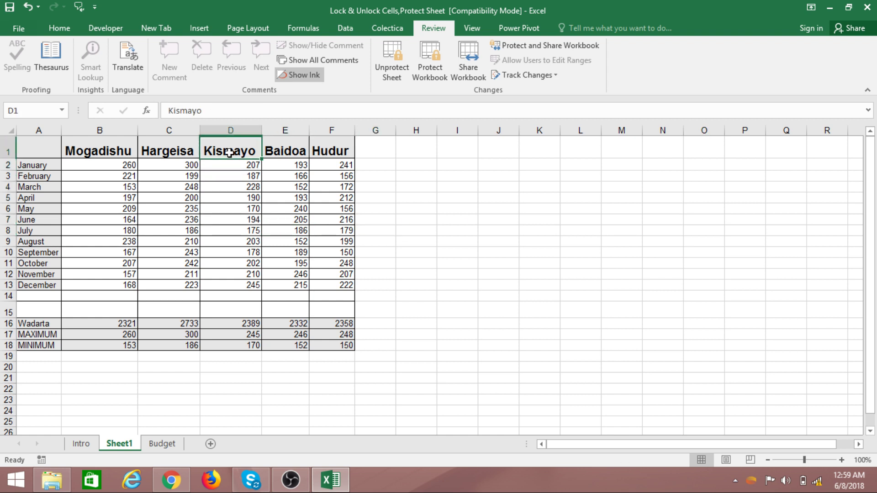
{"action": "left_click", "coordinate": [188, 150]}
{"action": "left_click", "coordinate": [23, 208]}
{"action": "left_click", "coordinate": [30, 301]}
{"action": "left_click", "coordinate": [33, 324]}
{"action": "left_click_drag", "start_coordinate": [34, 328], "coordinate": [29, 336]}
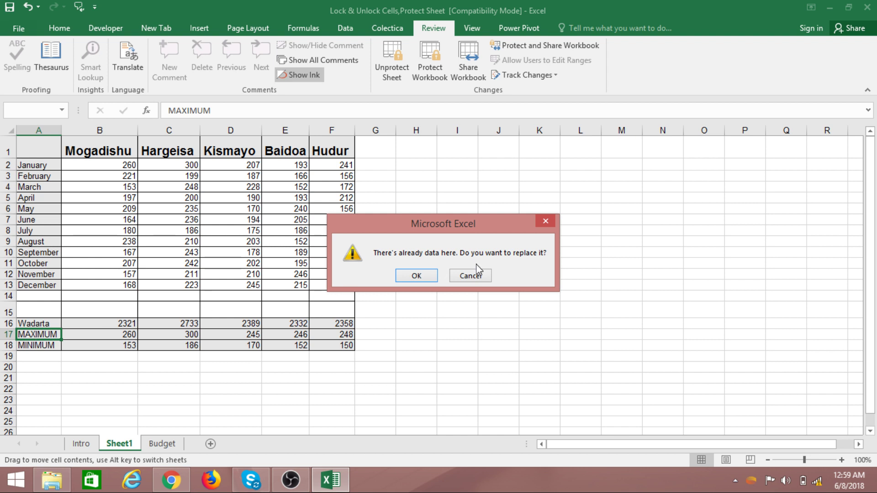
{"action": "left_click", "coordinate": [474, 275]}
{"action": "left_click", "coordinate": [35, 336]}
{"action": "double_click", "coordinate": [36, 336]}
{"action": "left_click", "coordinate": [38, 346]}
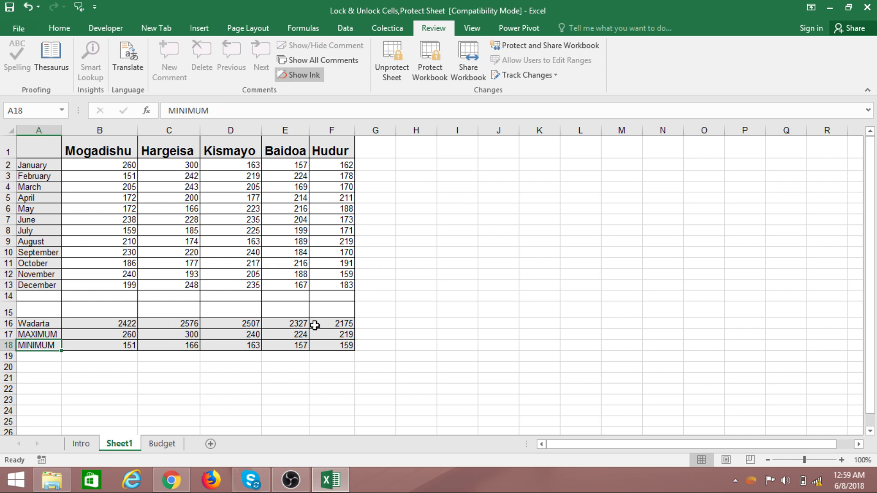
- Test selecting more cells, ending on an empty cell beside the table
{"action": "left_click", "coordinate": [499, 285]}
{"action": "left_click", "coordinate": [442, 185]}
{"action": "left_click", "coordinate": [424, 166]}
{"action": "left_click", "coordinate": [259, 356]}
{"action": "left_click", "coordinate": [527, 308]}
{"action": "left_click", "coordinate": [591, 297]}
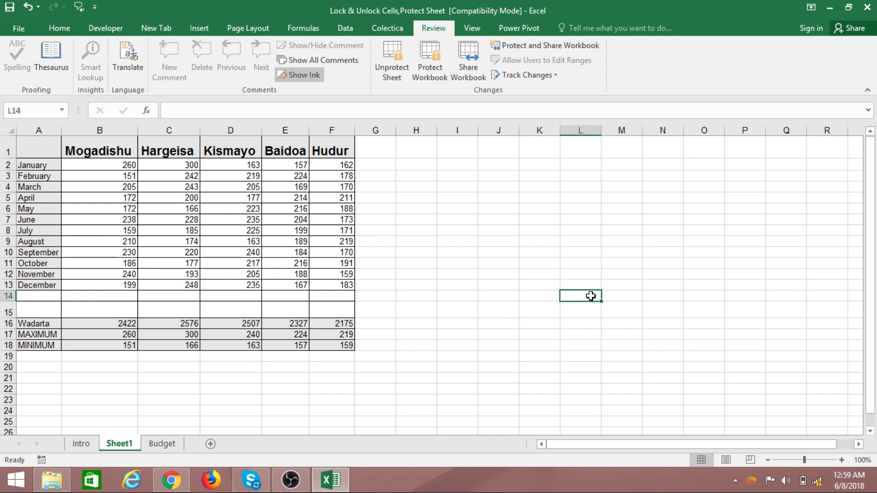
{"action": "left_click", "coordinate": [167, 448]}
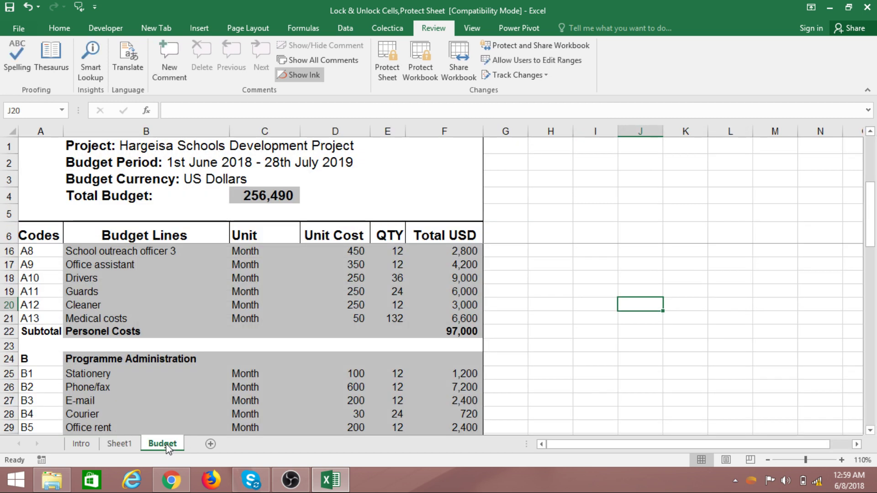
{"action": "left_click", "coordinate": [416, 309]}
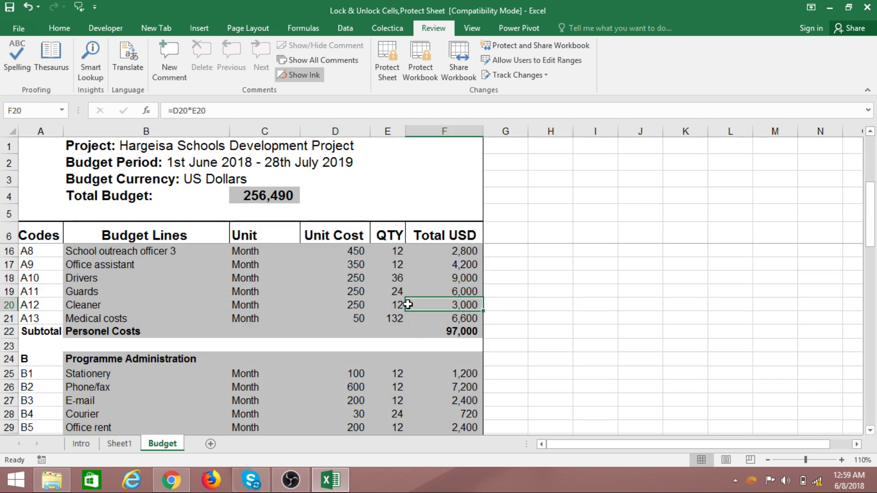
{"action": "left_click", "coordinate": [13, 131]}
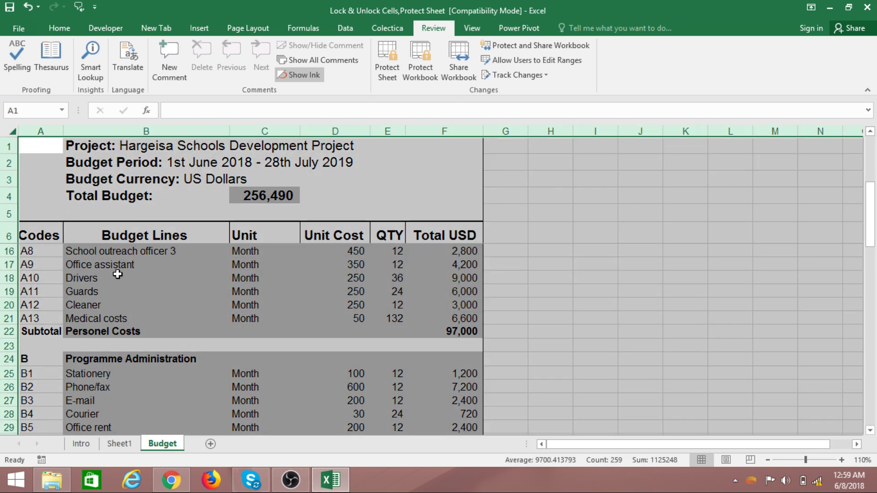
{"action": "right_click", "coordinate": [118, 274]}
{"action": "left_click", "coordinate": [146, 222]}
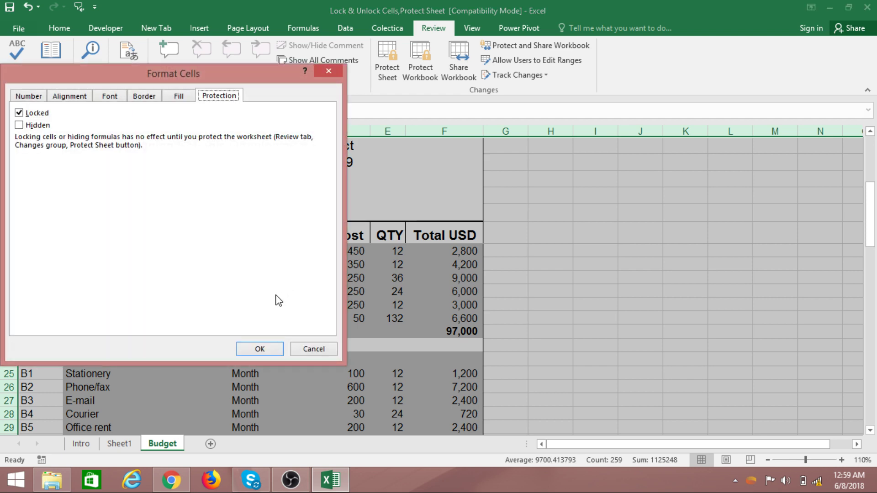
{"action": "left_click", "coordinate": [28, 96]}
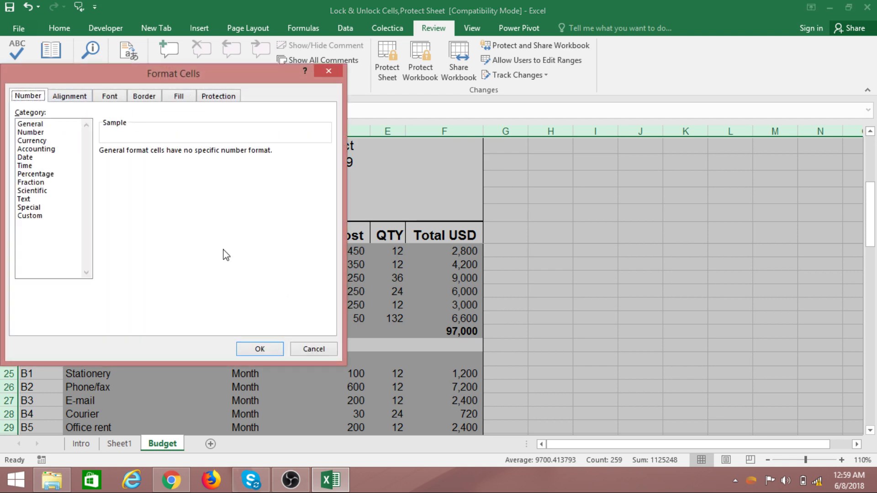
{"action": "left_click", "coordinate": [260, 348]}
{"action": "left_click", "coordinate": [533, 302]}
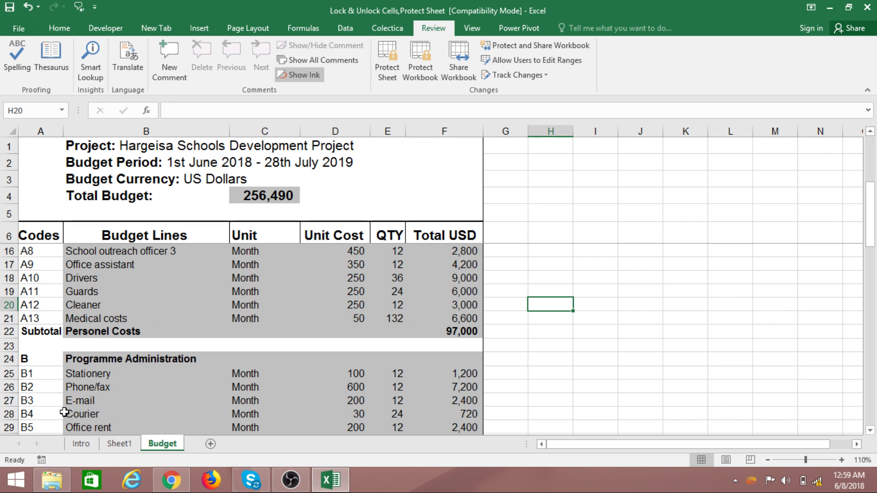
{"action": "right_click", "coordinate": [164, 445]}
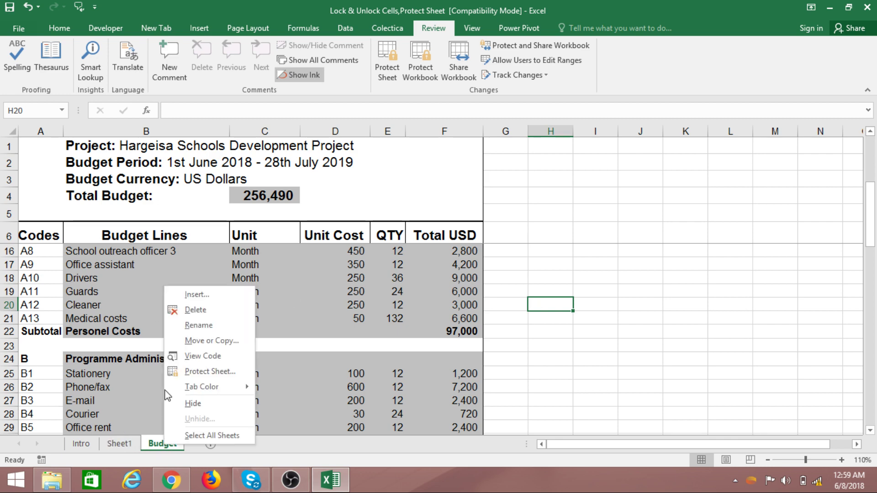
{"action": "left_click", "coordinate": [190, 372]}
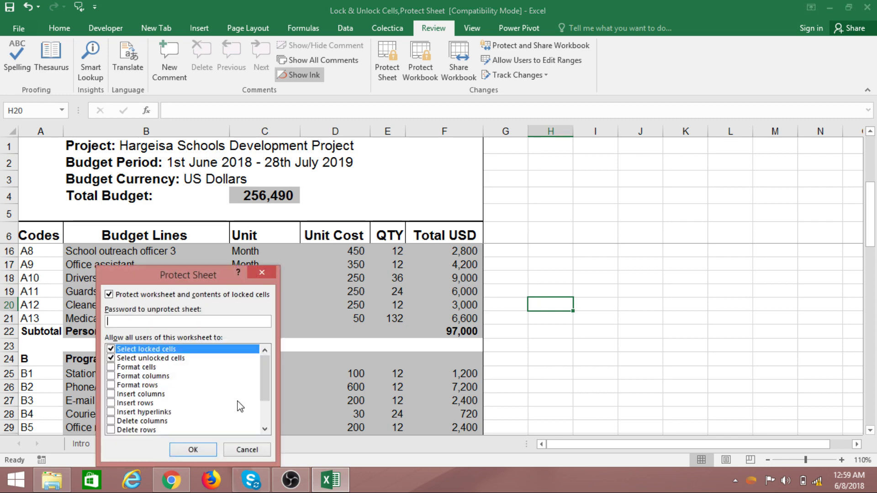
{"action": "left_click", "coordinate": [250, 449]}
{"action": "left_click", "coordinate": [386, 356]}
{"action": "left_click", "coordinate": [493, 293]}
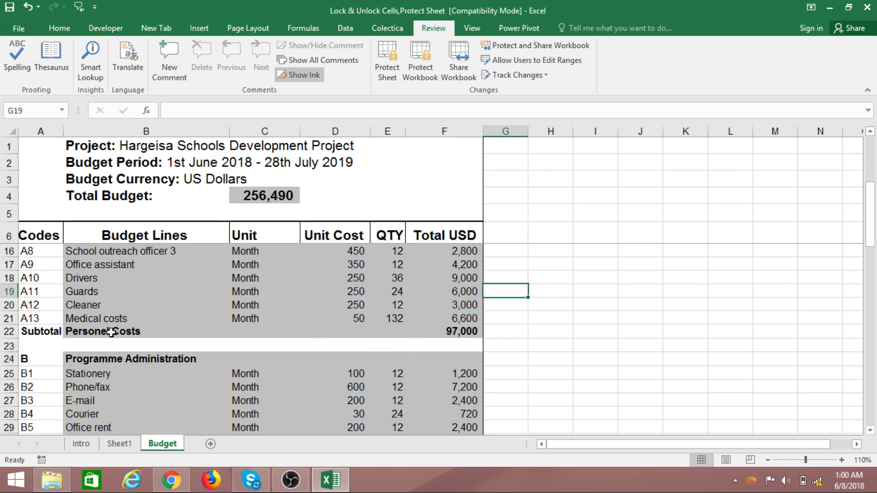
{"action": "scroll", "coordinate": [101, 341], "scroll_direction": "up", "scroll_amount": 3}
{"action": "left_click", "coordinate": [95, 265]}
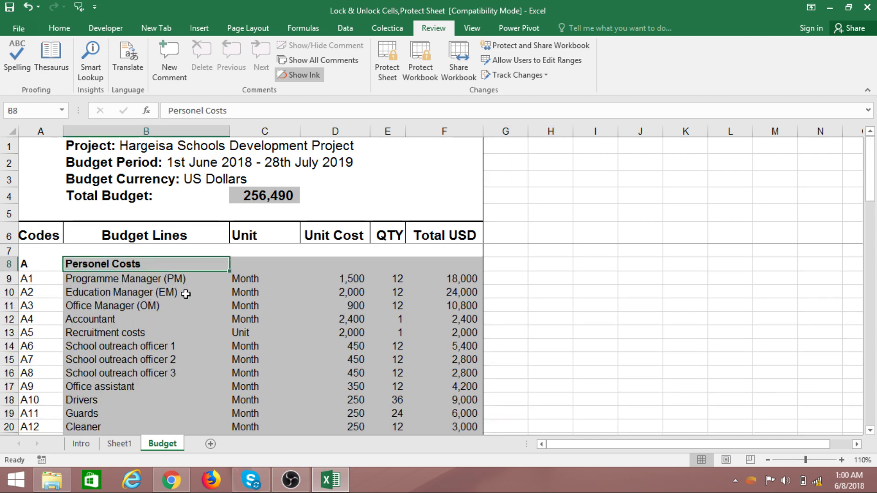
{"action": "scroll", "coordinate": [142, 335], "scroll_direction": "down", "scroll_amount": 1}
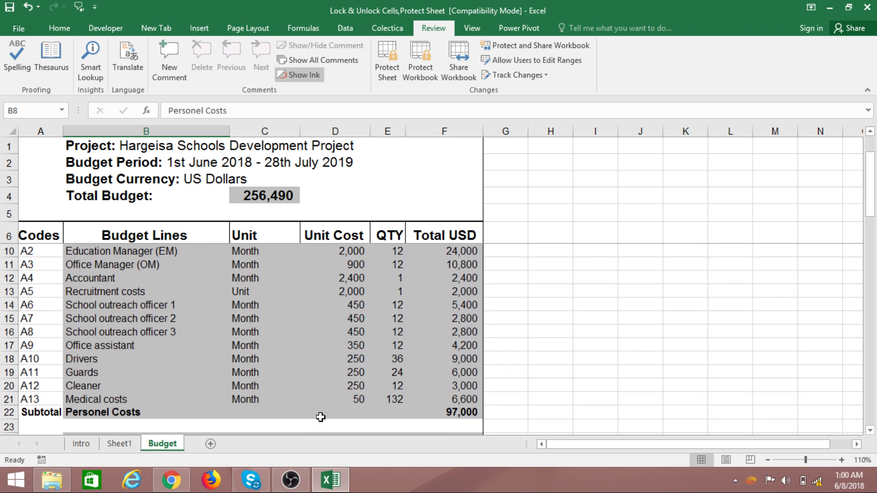
{"action": "left_click", "coordinate": [463, 414]}
{"action": "left_click_drag", "start_coordinate": [463, 251], "coordinate": [473, 411]}
{"action": "left_click", "coordinate": [462, 414]}
{"action": "scroll", "coordinate": [306, 389], "scroll_direction": "down", "scroll_amount": 2}
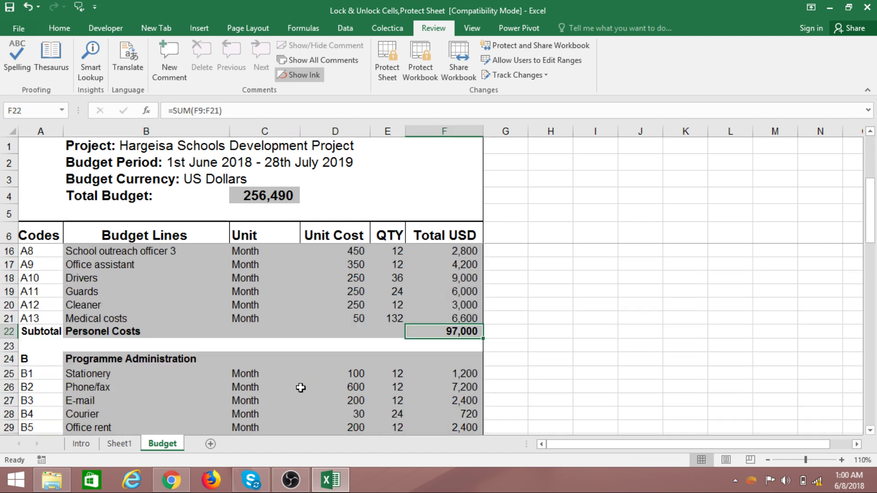
{"action": "scroll", "coordinate": [151, 366], "scroll_direction": "down", "scroll_amount": 2}
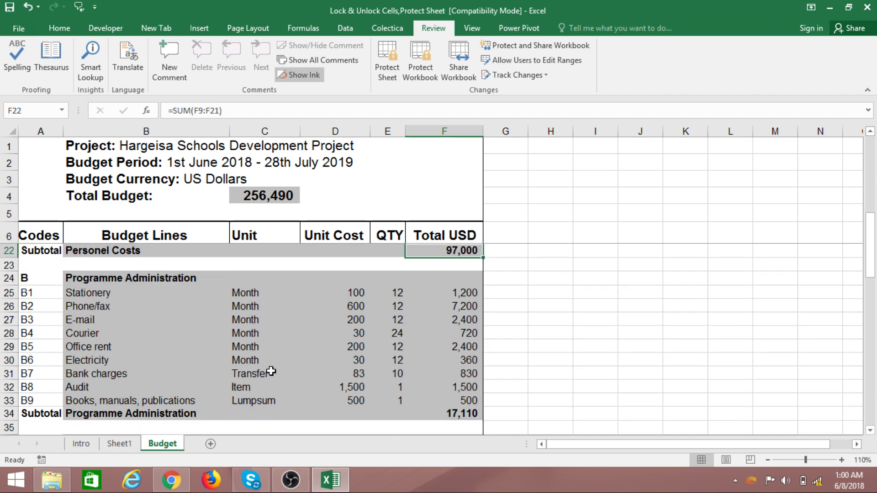
{"action": "left_click", "coordinate": [448, 412]}
{"action": "scroll", "coordinate": [189, 395], "scroll_direction": "down", "scroll_amount": 4}
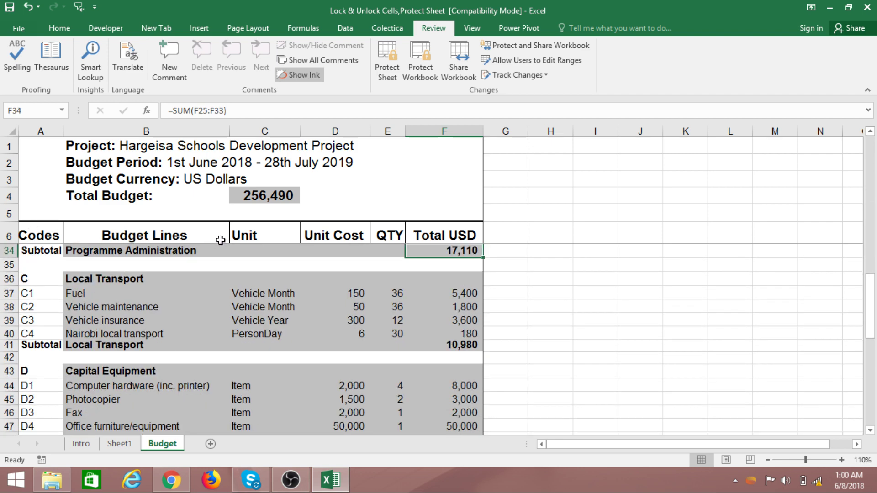
{"action": "scroll", "coordinate": [259, 365], "scroll_direction": "up", "scroll_amount": 9}
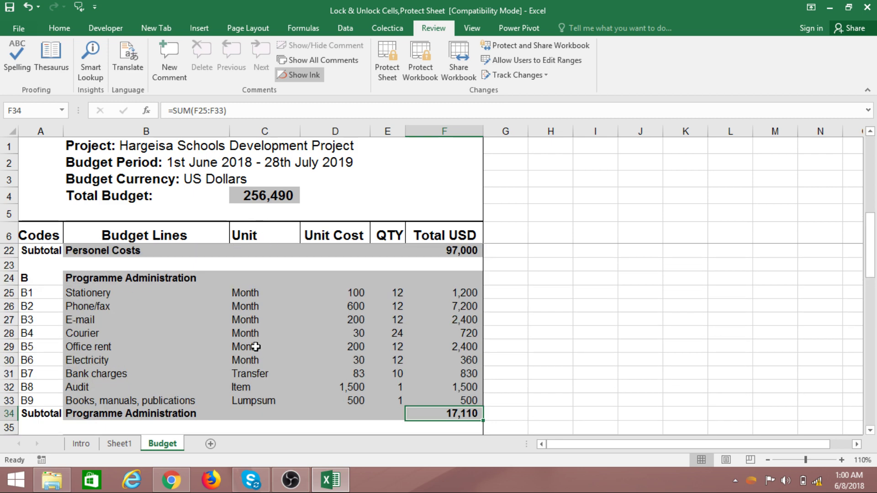
{"action": "left_click_drag", "start_coordinate": [243, 274], "coordinate": [288, 372]}
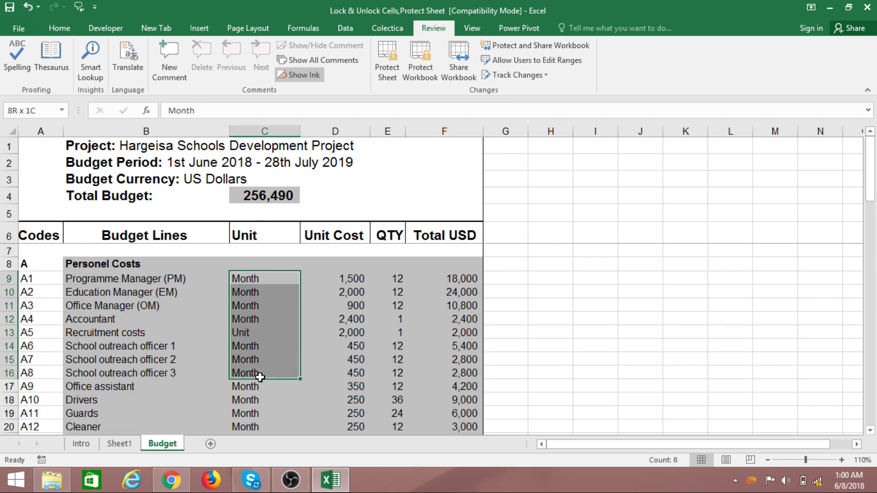
{"action": "left_click", "coordinate": [354, 360]}
{"action": "left_click", "coordinate": [536, 307]}
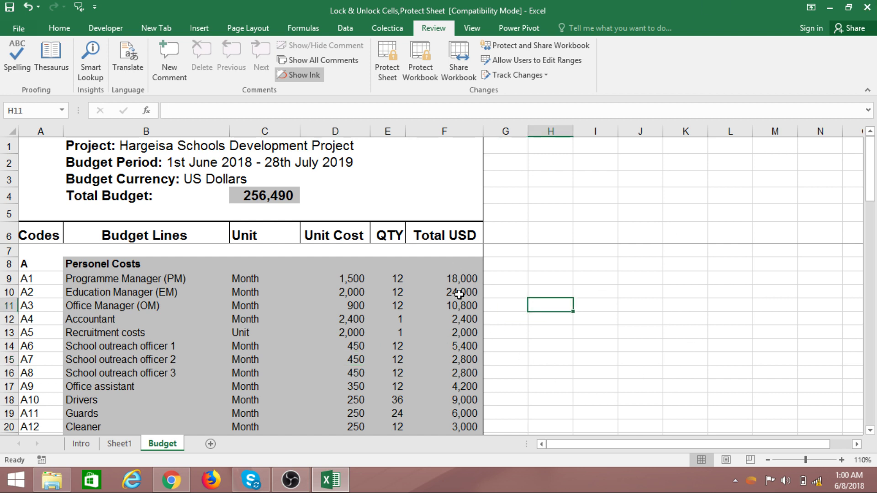
{"action": "left_click", "coordinate": [440, 236]}
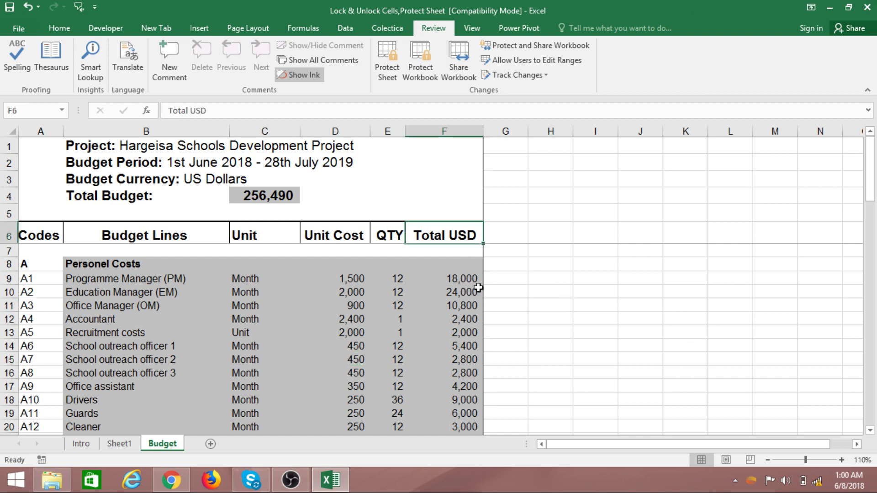
{"action": "left_click", "coordinate": [475, 304]}
{"action": "left_click_drag", "start_coordinate": [465, 269], "coordinate": [463, 412]}
{"action": "left_click", "coordinate": [439, 139]}
{"action": "scroll", "coordinate": [489, 393], "scroll_direction": "down", "scroll_amount": 20}
{"action": "scroll", "coordinate": [558, 337], "scroll_direction": "up", "scroll_amount": 20}
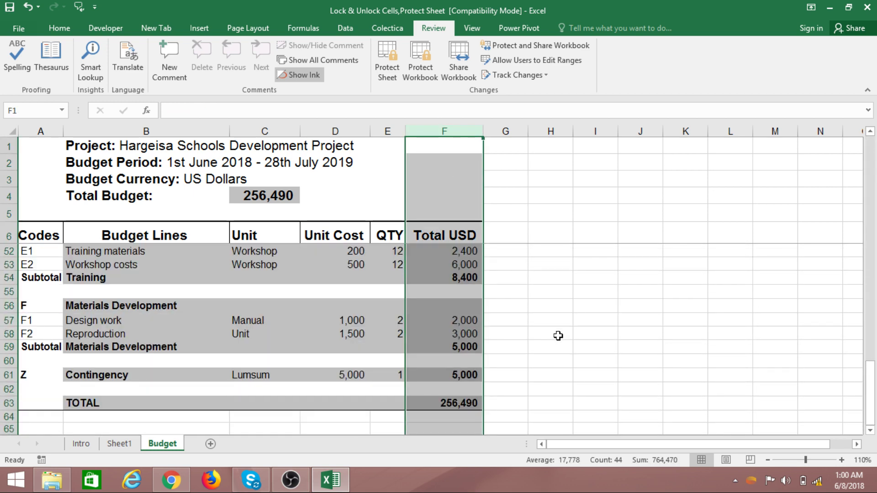
{"action": "left_click", "coordinate": [559, 333]}
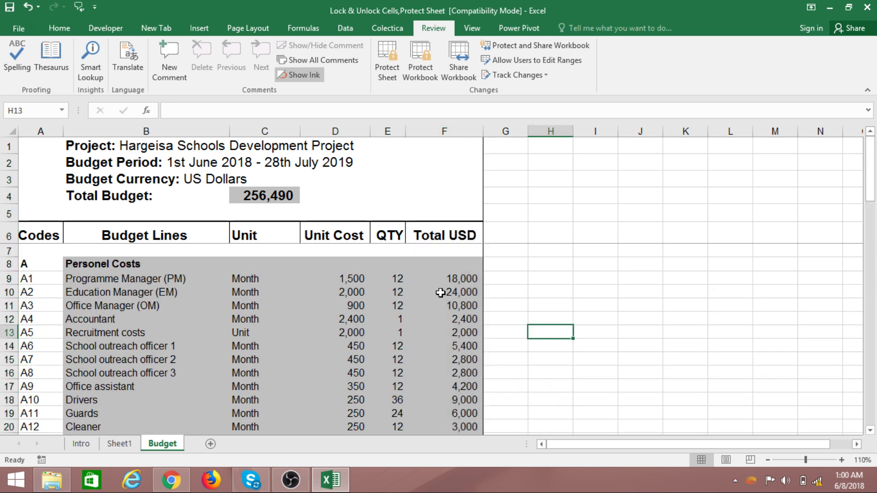
{"action": "left_click", "coordinate": [462, 280]}
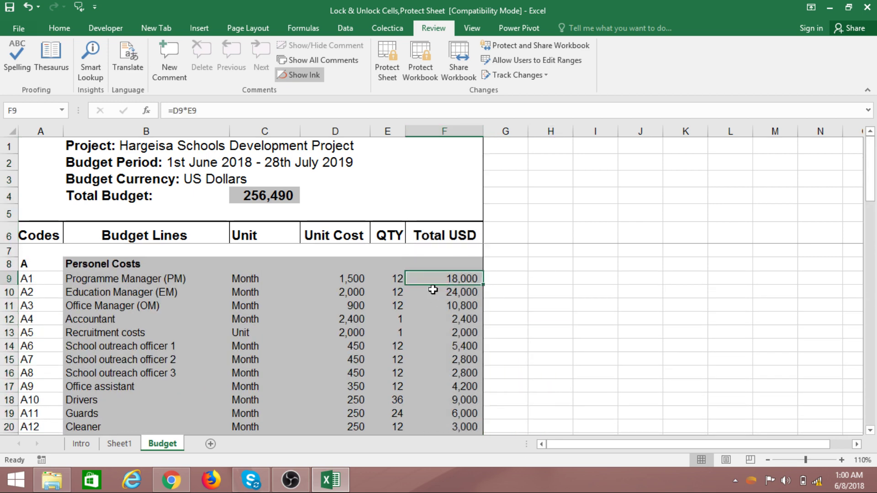
{"action": "left_click", "coordinate": [355, 280]}
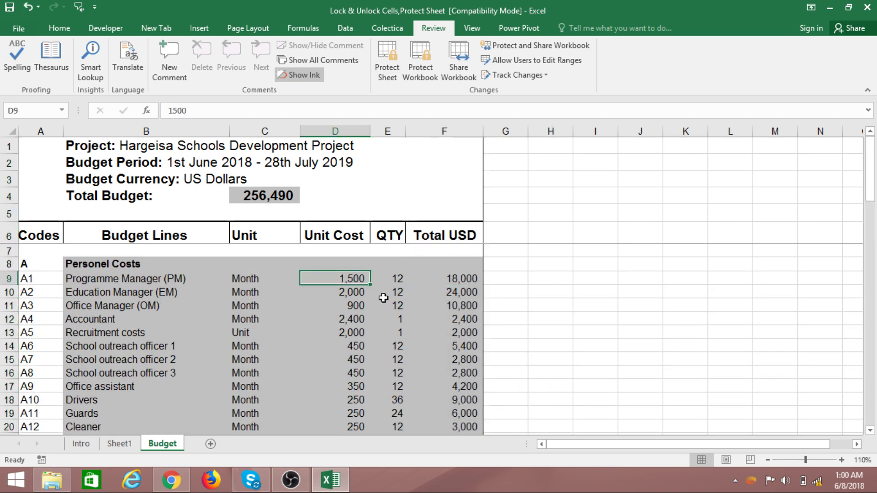
{"action": "left_click", "coordinate": [401, 280]}
{"action": "left_click", "coordinate": [466, 278]}
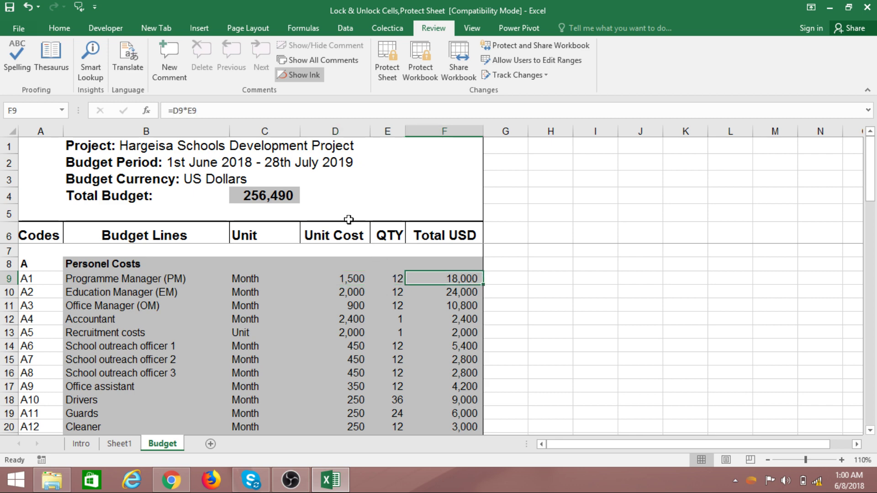
{"action": "left_click", "coordinate": [335, 132]}
{"action": "scroll", "coordinate": [340, 383], "scroll_direction": "down", "scroll_amount": 10}
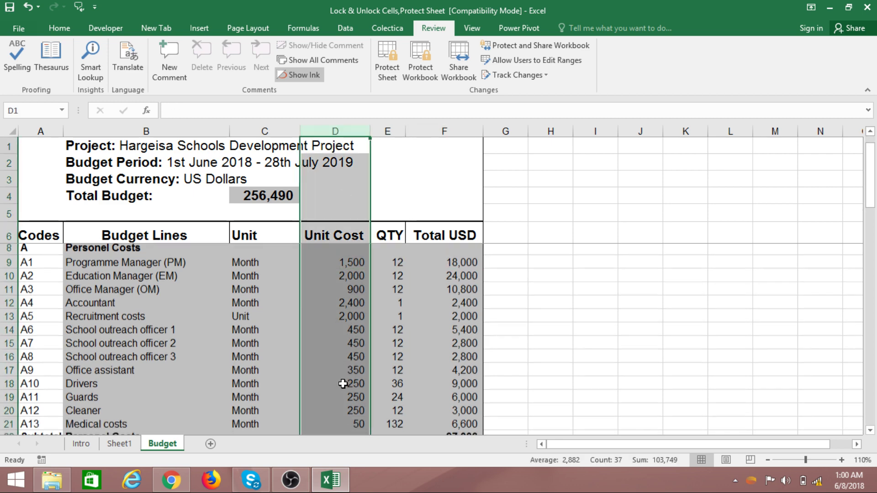
{"action": "scroll", "coordinate": [340, 384], "scroll_direction": "up", "scroll_amount": 9}
{"action": "left_click", "coordinate": [387, 131]}
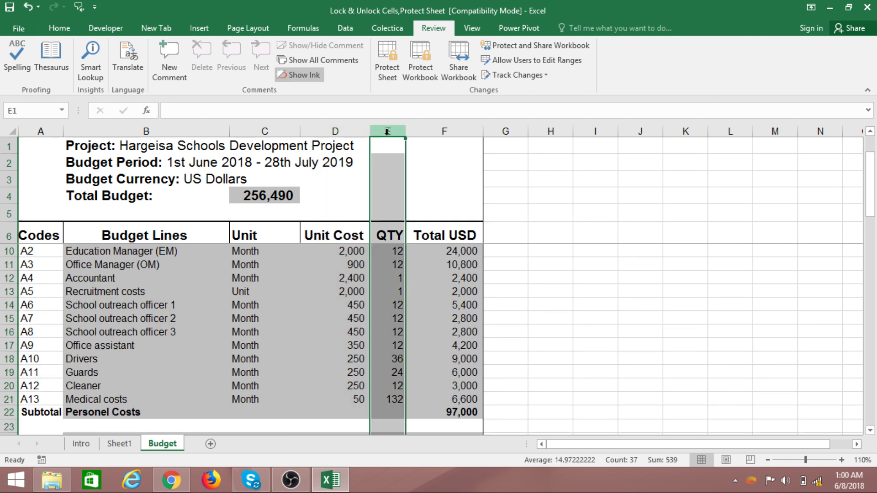
{"action": "left_click", "coordinate": [446, 133]}
{"action": "left_click", "coordinate": [565, 357]}
{"action": "left_click", "coordinate": [354, 254]}
{"action": "left_click", "coordinate": [387, 252]}
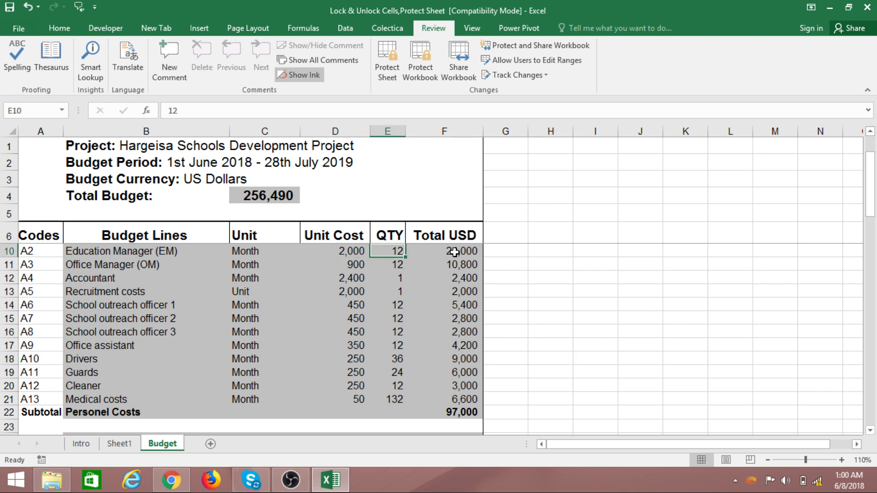
{"action": "left_click", "coordinate": [454, 252]}
{"action": "key", "text": "Down"}
{"action": "key", "text": "Down"}
{"action": "key", "text": "Down"}
{"action": "key", "text": "Down"}
{"action": "key", "text": "Down"}
{"action": "key", "text": "Down"}
{"action": "key", "text": "Down"}
{"action": "key", "text": "Down"}
{"action": "key", "text": "Down"}
{"action": "key", "text": "Down"}
{"action": "key", "text": "Down"}
{"action": "key", "text": "Up"}
{"action": "key", "text": "Up"}
{"action": "key", "text": "Up"}
{"action": "key", "text": "Up"}
{"action": "key", "text": "Up"}
{"action": "key", "text": "Up"}
{"action": "key", "text": "Up"}
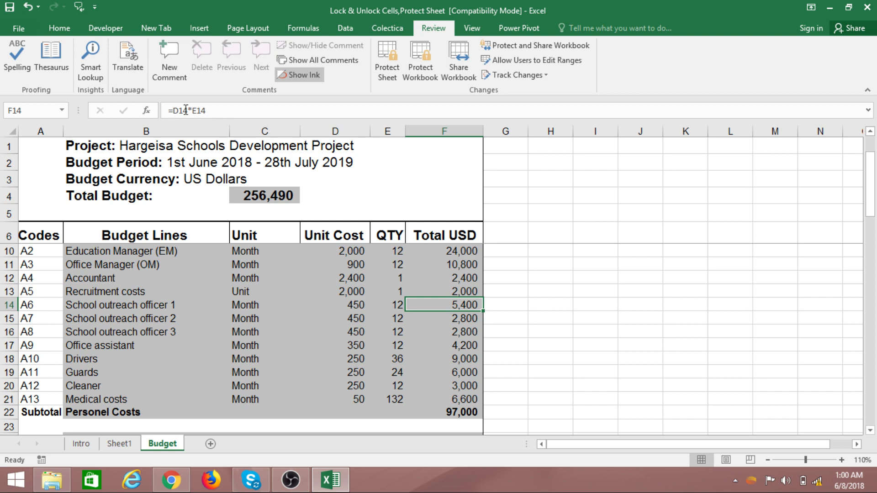
{"action": "left_click", "coordinate": [456, 264]}
{"action": "left_click", "coordinate": [450, 415]}
{"action": "left_click", "coordinate": [387, 400]}
{"action": "left_click", "coordinate": [347, 372]}
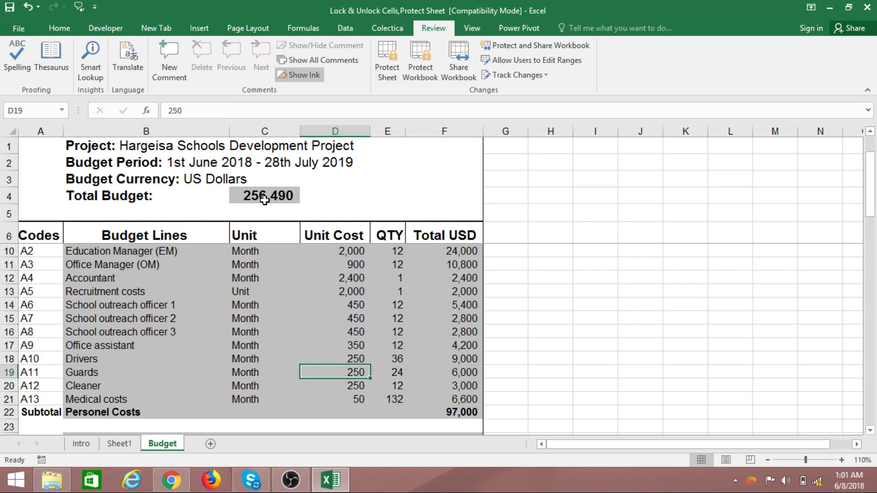
{"action": "left_click", "coordinate": [265, 196]}
{"action": "left_click", "coordinate": [330, 387]}
{"action": "scroll", "coordinate": [331, 385], "scroll_direction": "down", "scroll_amount": 16}
{"action": "scroll", "coordinate": [330, 382], "scroll_direction": "down", "scroll_amount": 4}
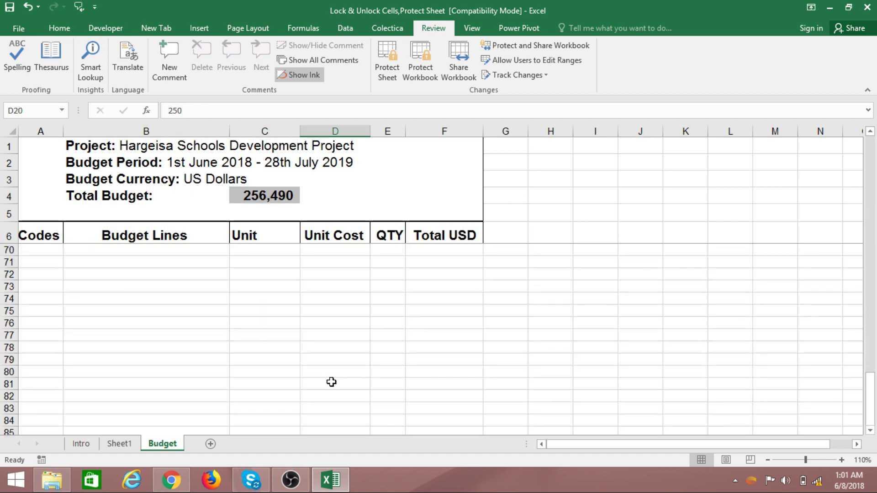
{"action": "scroll", "coordinate": [330, 382], "scroll_direction": "up", "scroll_amount": 3}
{"action": "left_click", "coordinate": [462, 276]}
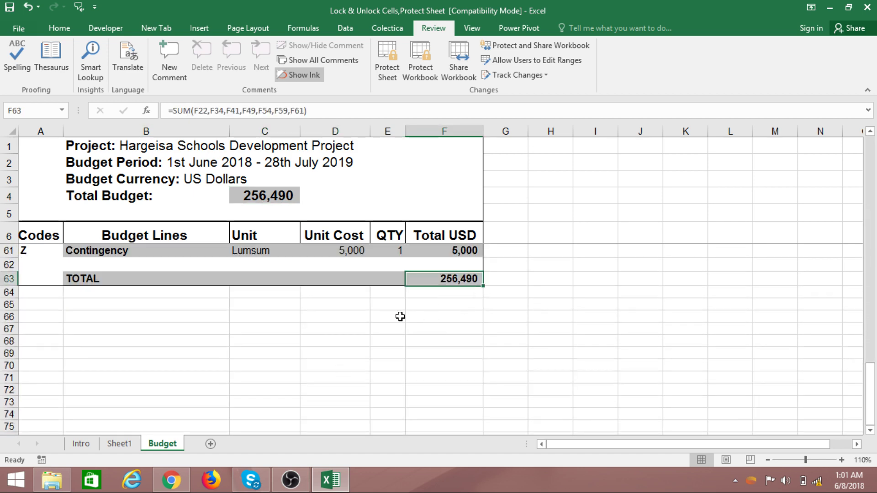
{"action": "scroll", "coordinate": [402, 398], "scroll_direction": "up", "scroll_amount": 18}
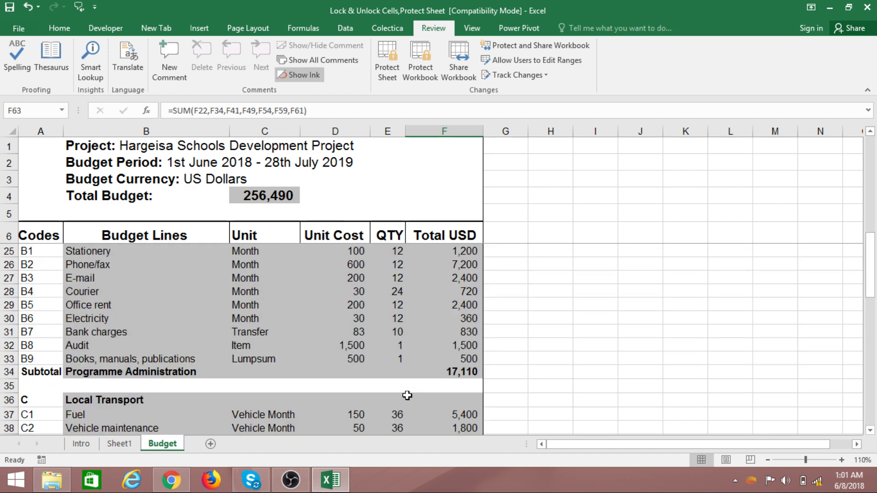
{"action": "left_click", "coordinate": [324, 265]}
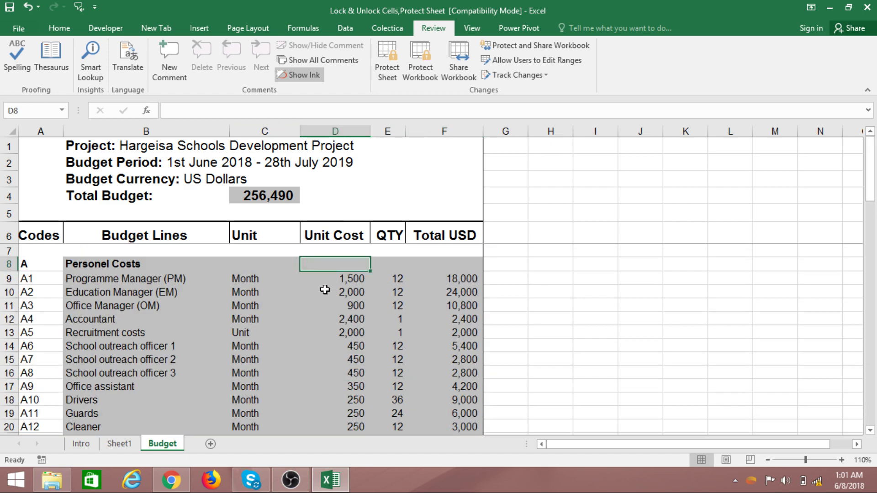
{"action": "left_click", "coordinate": [471, 275]}
{"action": "left_click_drag", "start_coordinate": [470, 275], "coordinate": [473, 411]}
{"action": "left_click", "coordinate": [529, 347]}
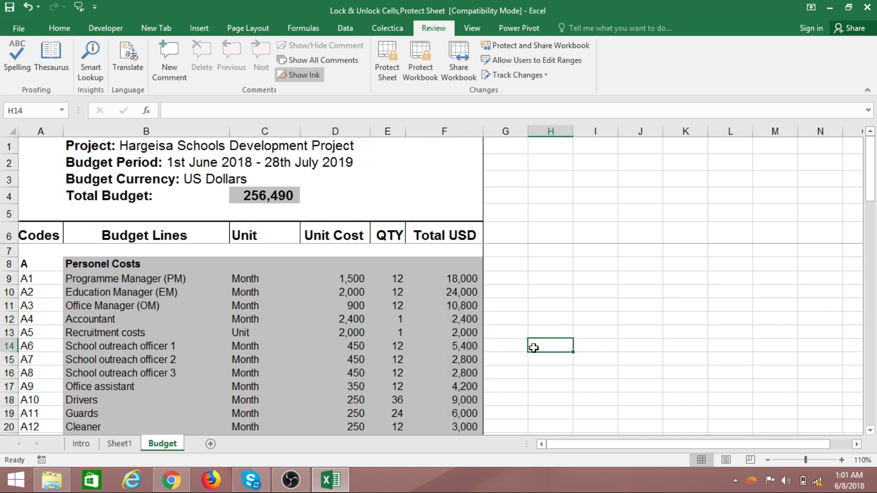
{"action": "scroll", "coordinate": [577, 274], "scroll_direction": "down", "scroll_amount": 5}
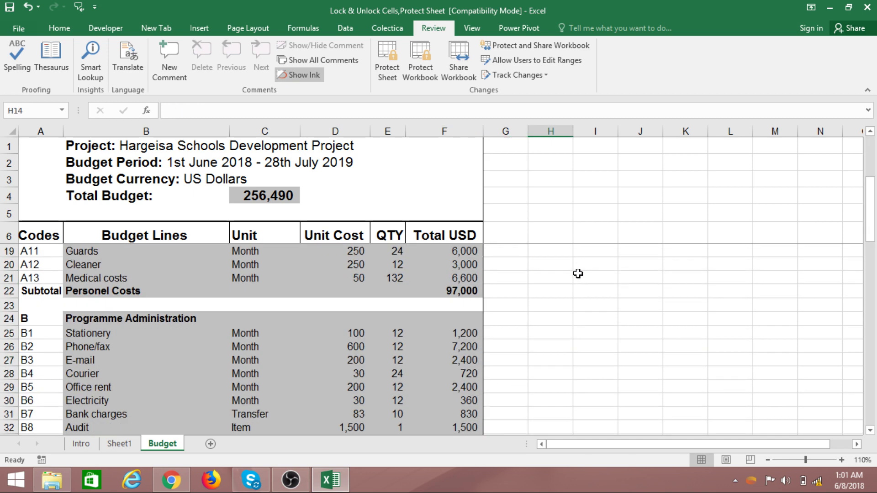
{"action": "scroll", "coordinate": [570, 304], "scroll_direction": "up", "scroll_amount": 5}
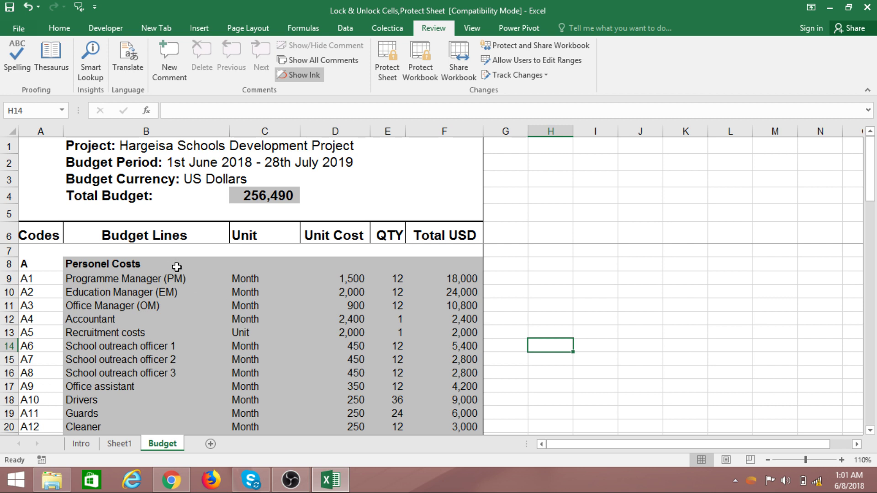
{"action": "left_click_drag", "start_coordinate": [99, 270], "coordinate": [377, 427]}
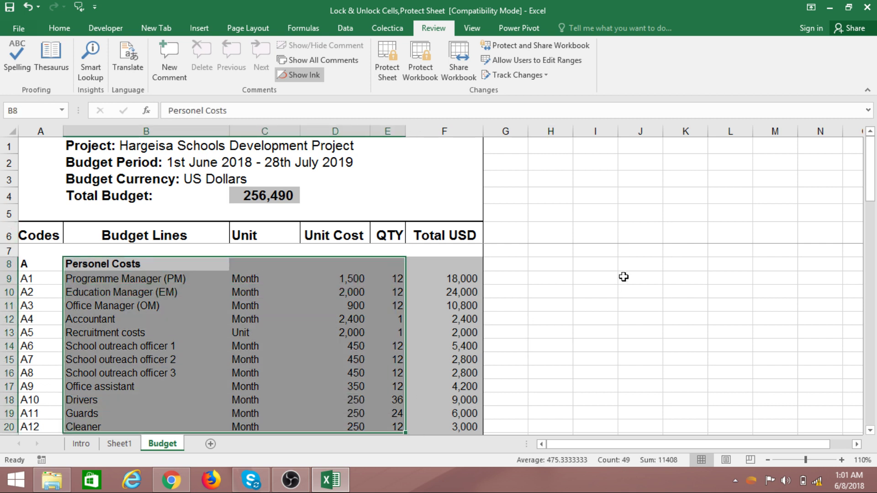
{"action": "left_click", "coordinate": [635, 265]}
{"action": "left_click", "coordinate": [635, 192]}
{"action": "left_click", "coordinate": [443, 187]}
{"action": "left_click", "coordinate": [631, 352]}
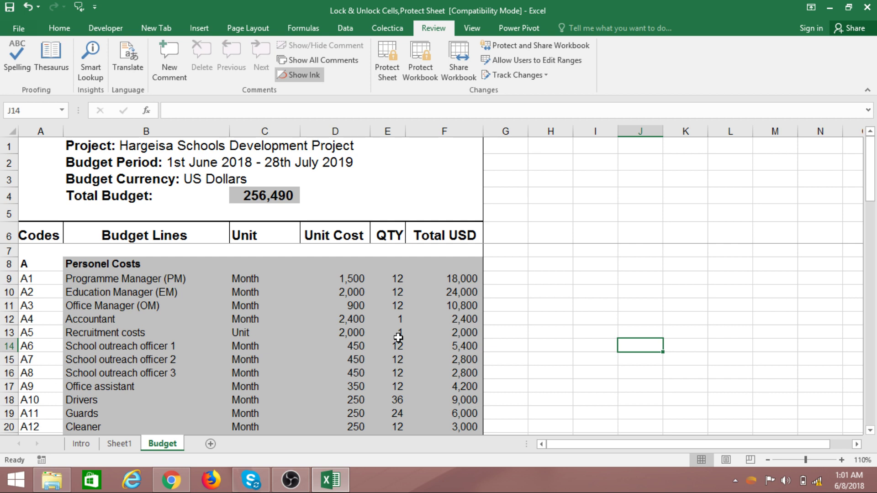
{"action": "left_click_drag", "start_coordinate": [464, 280], "coordinate": [470, 414]}
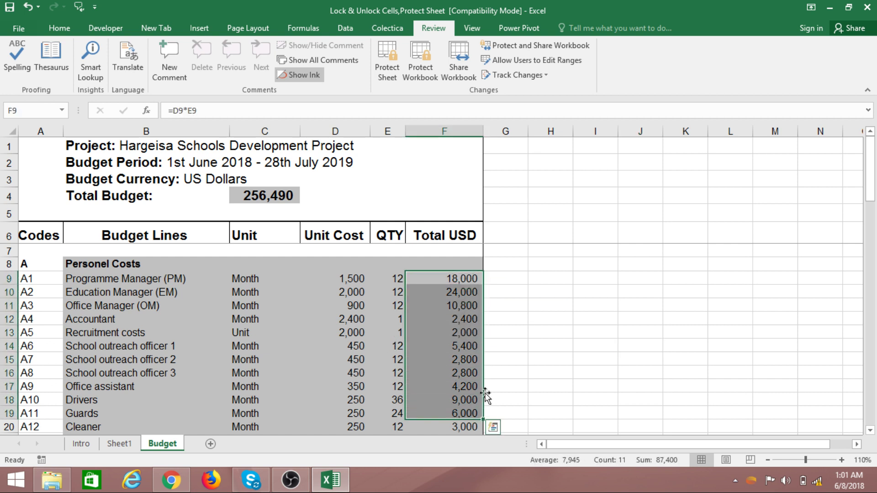
- Select the whole Budget sheet and clear Locked for all its cells in Format Cells
{"action": "left_click", "coordinate": [562, 332]}
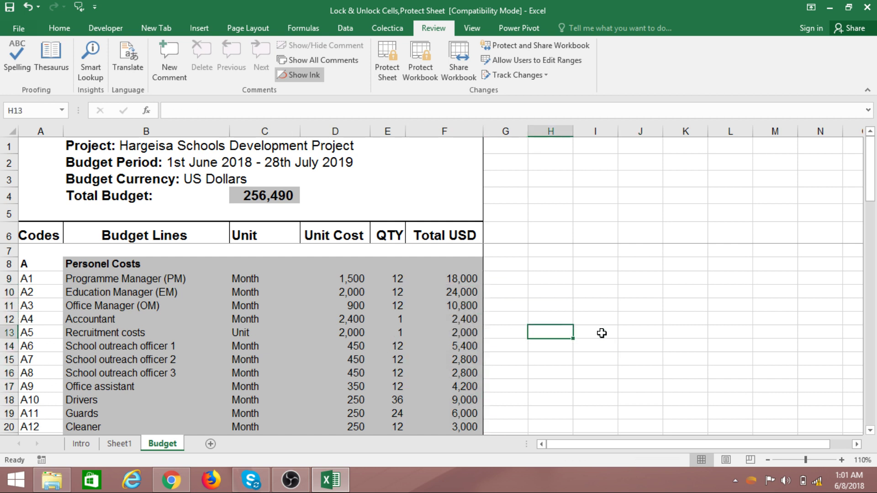
{"action": "left_click", "coordinate": [7, 128]}
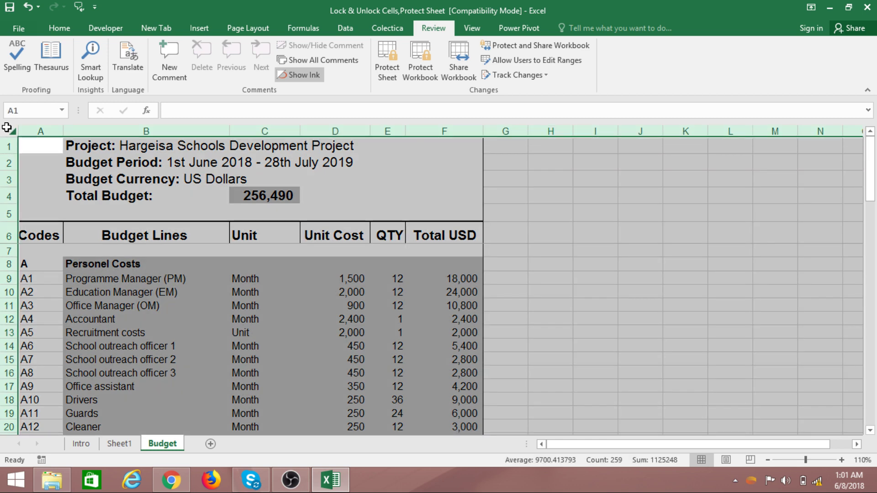
{"action": "right_click", "coordinate": [551, 218]}
{"action": "left_click", "coordinate": [585, 355]}
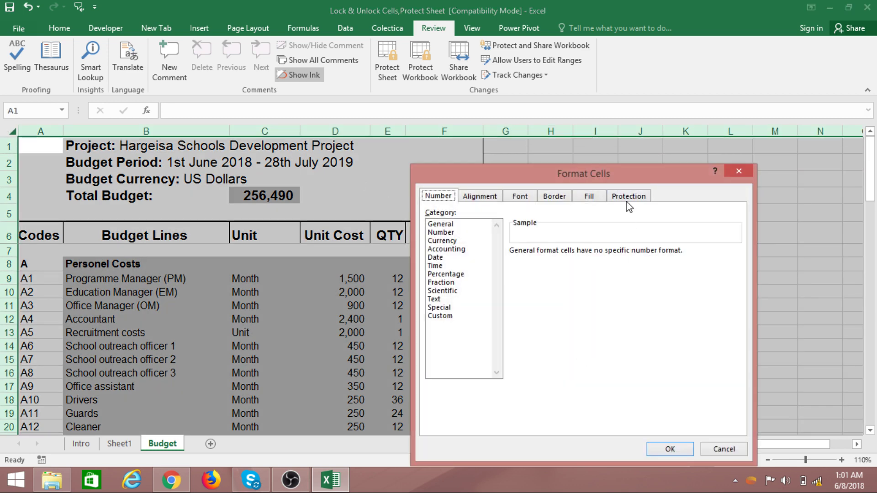
{"action": "left_click", "coordinate": [629, 197]}
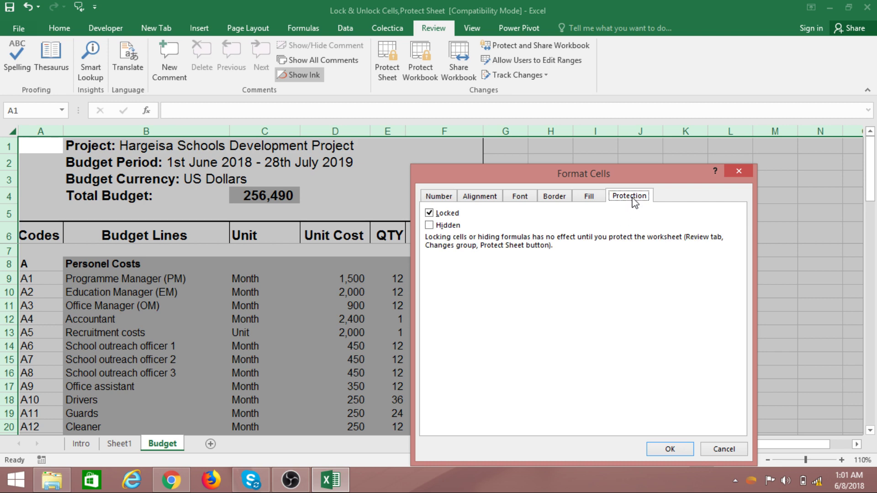
{"action": "left_click", "coordinate": [430, 214]}
{"action": "left_click", "coordinate": [671, 449]}
{"action": "left_click", "coordinate": [646, 310]}
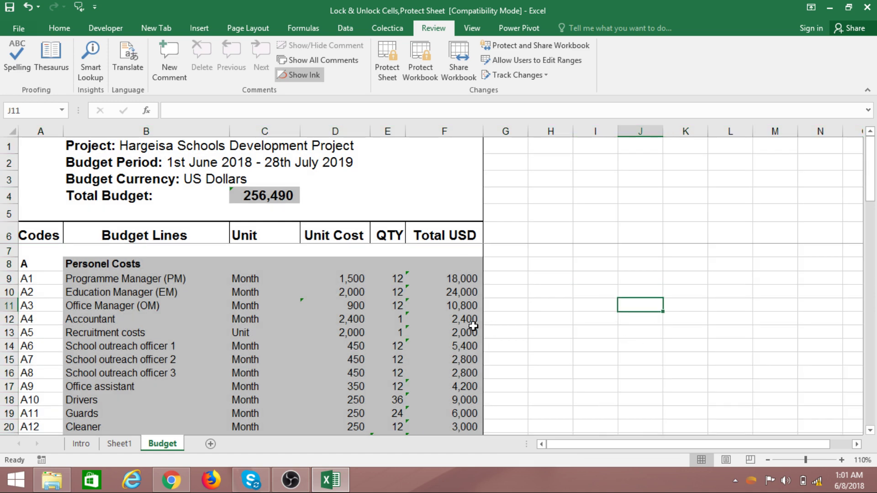
- Select the Total USD cells F8:F63 and set them to Locked
{"action": "left_click_drag", "start_coordinate": [462, 264], "coordinate": [464, 400]}
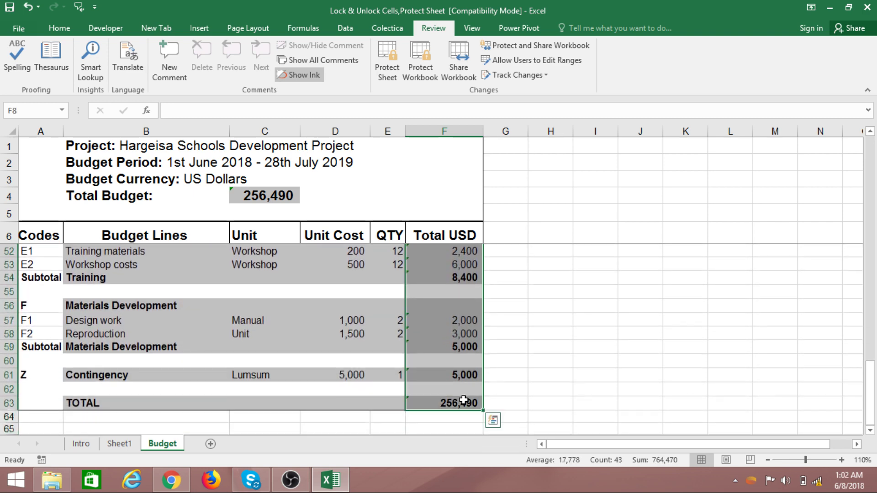
{"action": "right_click", "coordinate": [436, 266]}
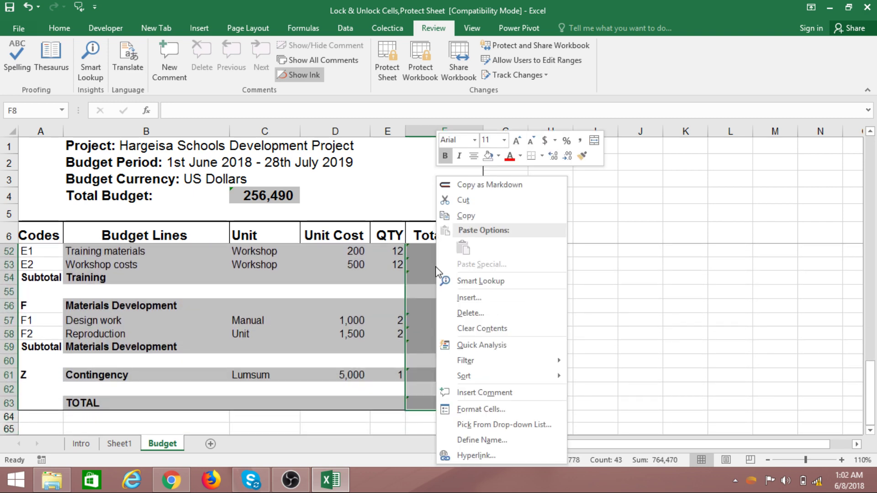
{"action": "left_click", "coordinate": [499, 410]}
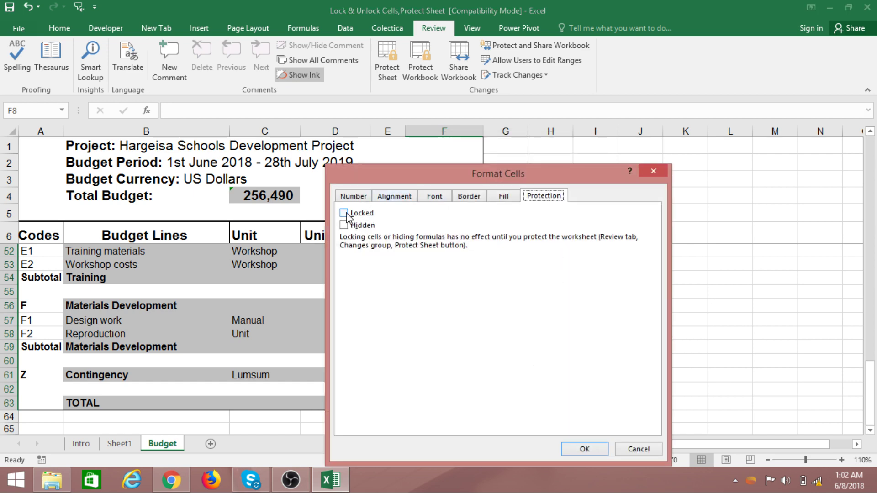
{"action": "left_click", "coordinate": [368, 197]}
{"action": "left_click", "coordinate": [539, 199]}
{"action": "left_click", "coordinate": [345, 214]}
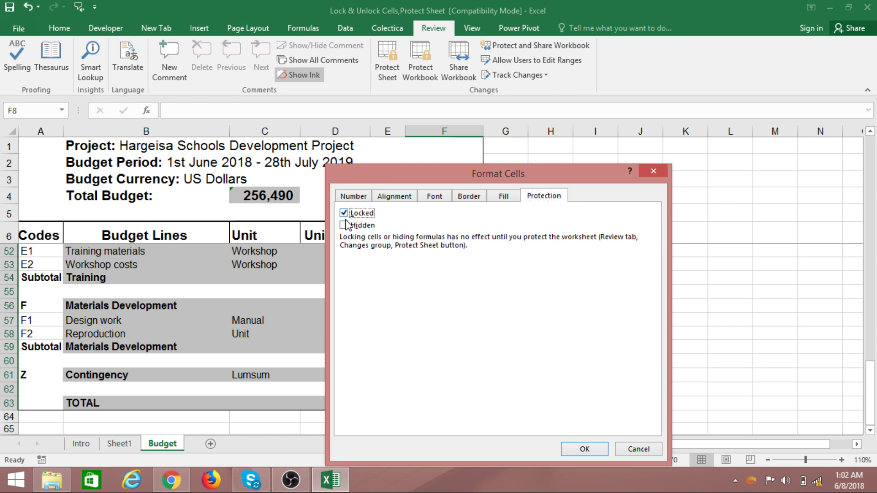
{"action": "left_click", "coordinate": [585, 450]}
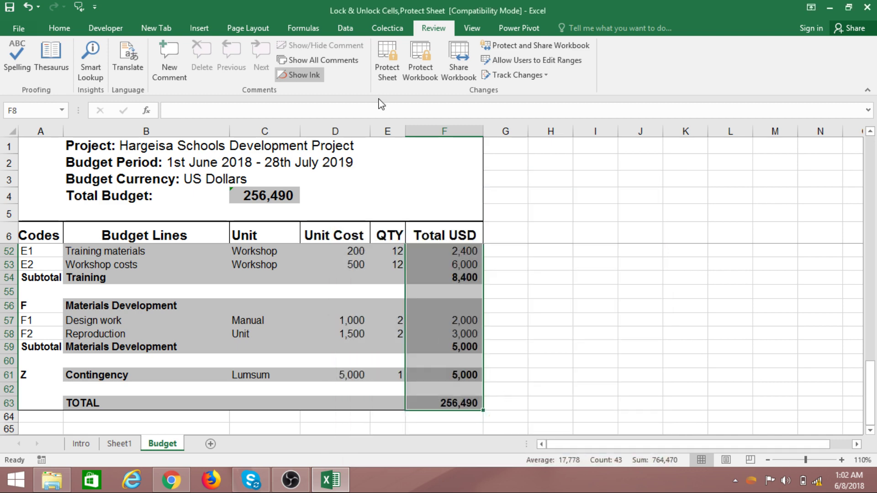
- Password-protect the Budget sheet, confirming the password a second time
{"action": "left_click", "coordinate": [390, 73]}
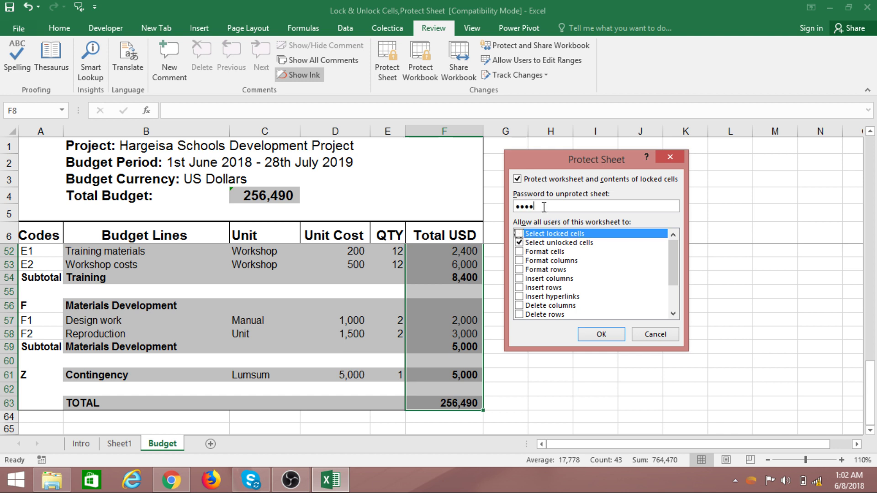
{"action": "left_click", "coordinate": [602, 336]}
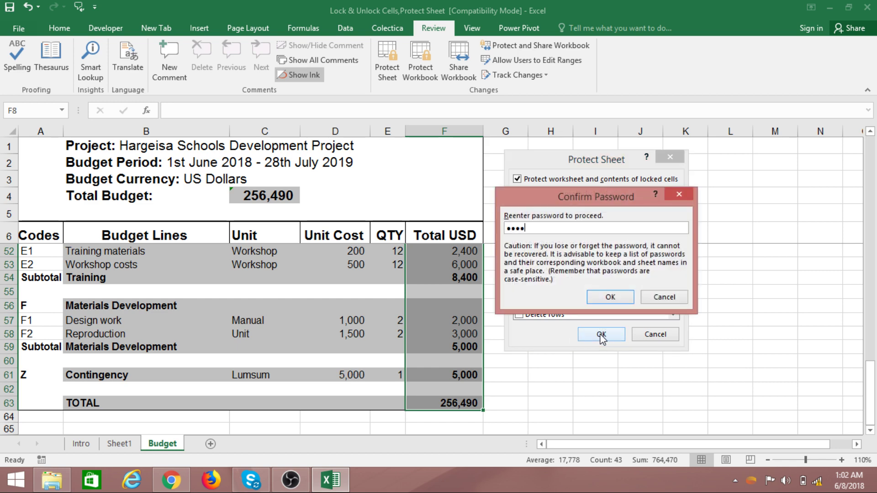
{"action": "left_click", "coordinate": [610, 296]}
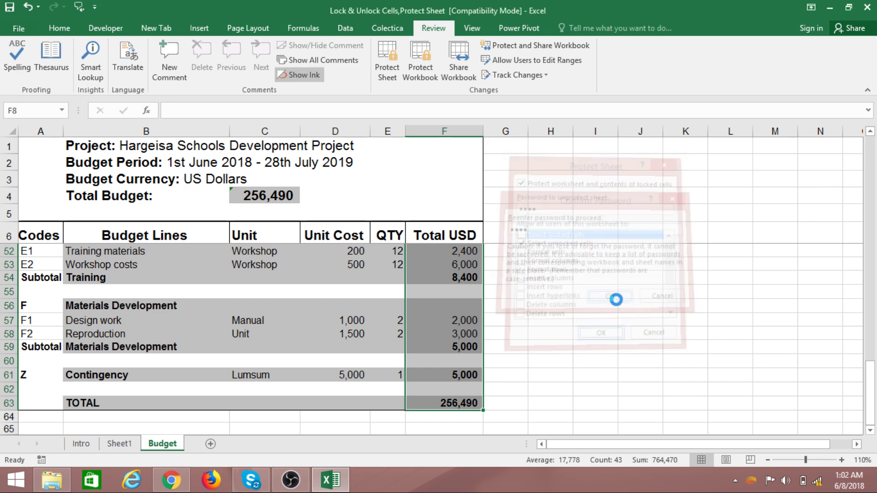
- Try selecting I13, I4, J10, G4, D2, Budget Period and C4, then start unprotecting
{"action": "left_click", "coordinate": [580, 318]}
{"action": "left_click", "coordinate": [602, 199]}
{"action": "left_click", "coordinate": [623, 275]}
{"action": "left_click", "coordinate": [516, 200]}
{"action": "left_click", "coordinate": [348, 161]}
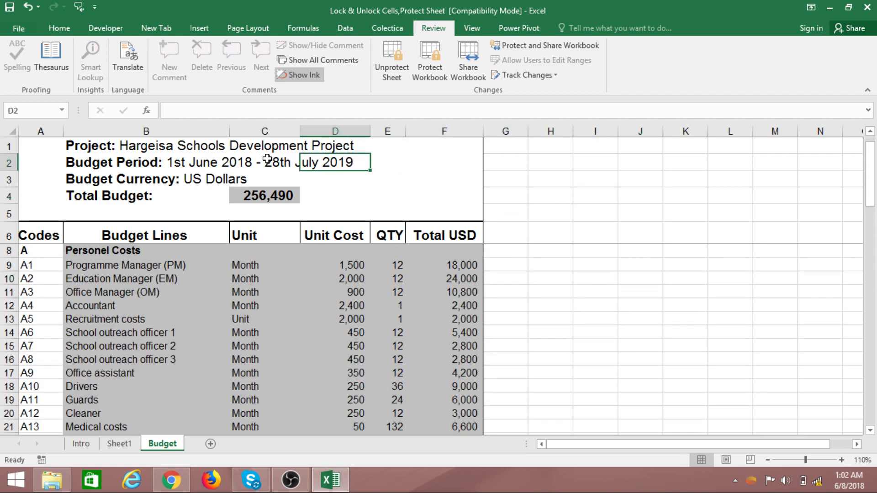
{"action": "left_click", "coordinate": [255, 160]}
{"action": "left_click", "coordinate": [261, 198]}
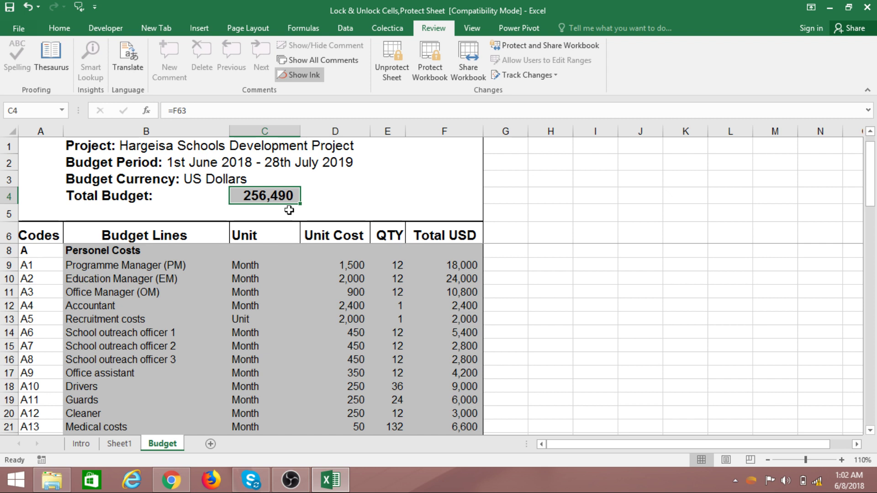
{"action": "left_click", "coordinate": [391, 64]}
- Unprotect the Budget sheet with its password and set Total Budget cell C4 to Locked
{"action": "type", "text": "1"}
{"action": "left_click", "coordinate": [600, 268]}
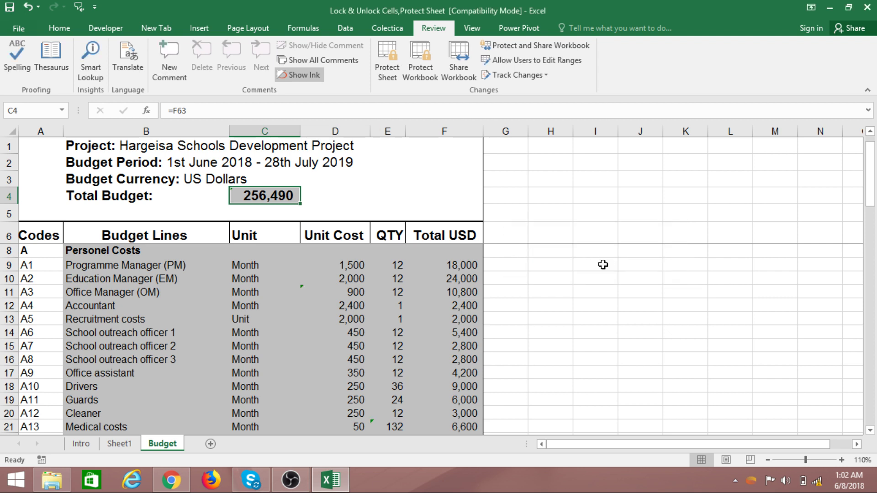
{"action": "right_click", "coordinate": [290, 197]}
{"action": "left_click", "coordinate": [336, 410]}
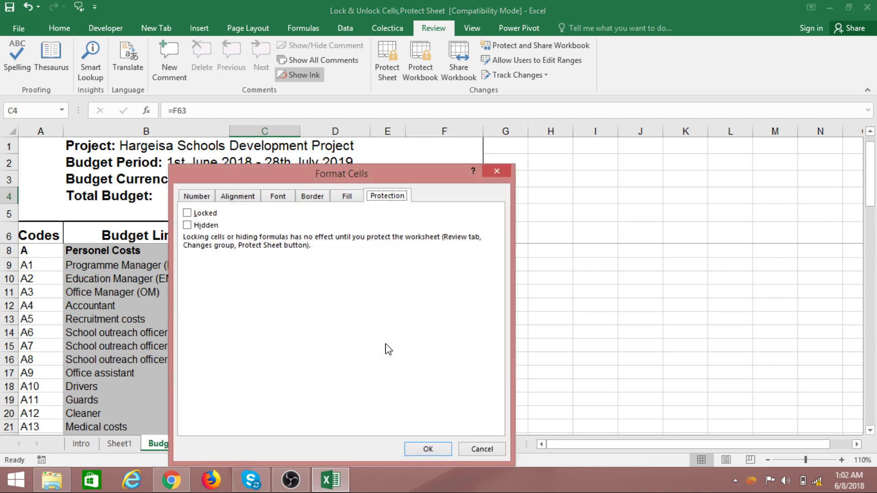
{"action": "left_click", "coordinate": [187, 213]}
{"action": "left_click", "coordinate": [428, 449]}
{"action": "left_click", "coordinate": [579, 346]}
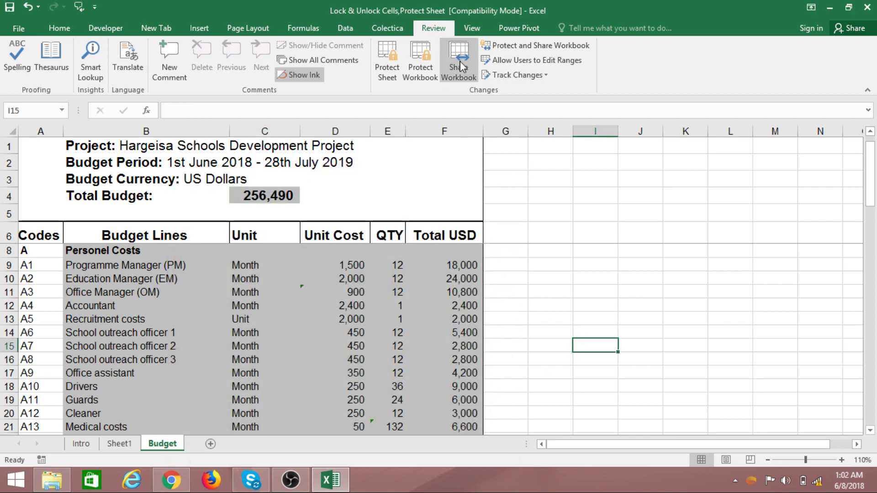
- Password-protect the Budget sheet again, then test selecting cells
{"action": "left_click", "coordinate": [387, 58]}
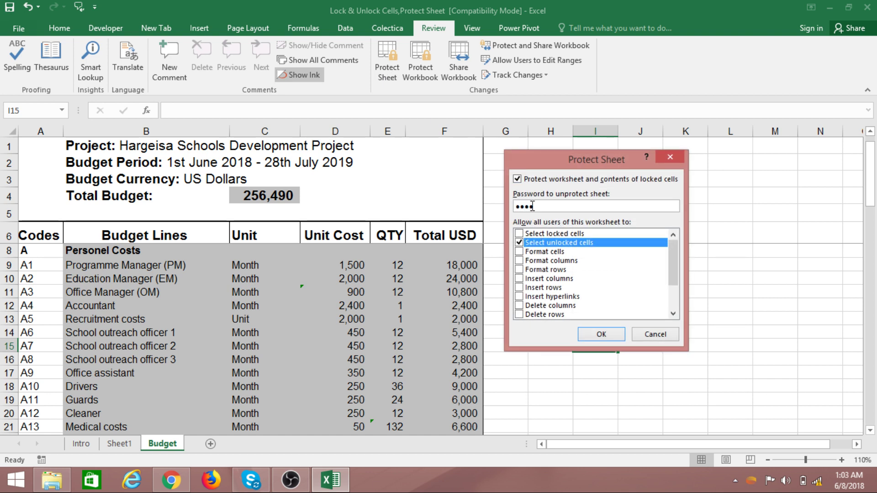
{"action": "left_click", "coordinate": [601, 334]}
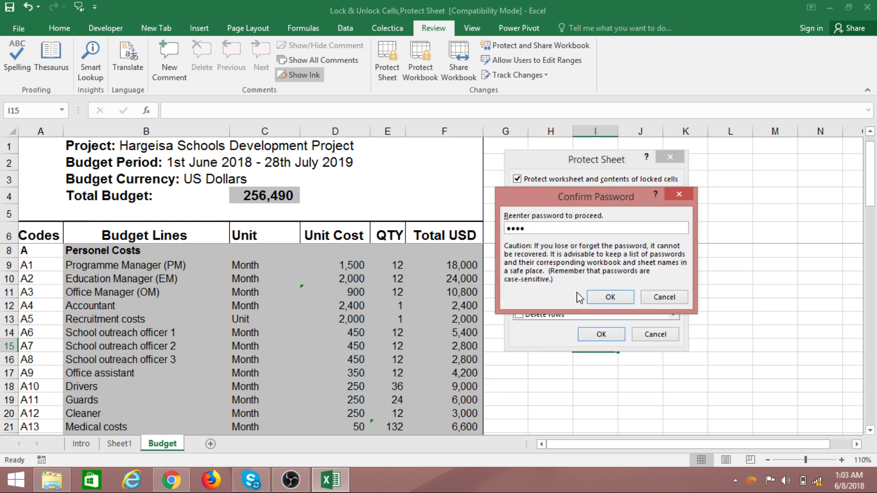
{"action": "left_click", "coordinate": [610, 297]}
{"action": "left_click", "coordinate": [605, 296]}
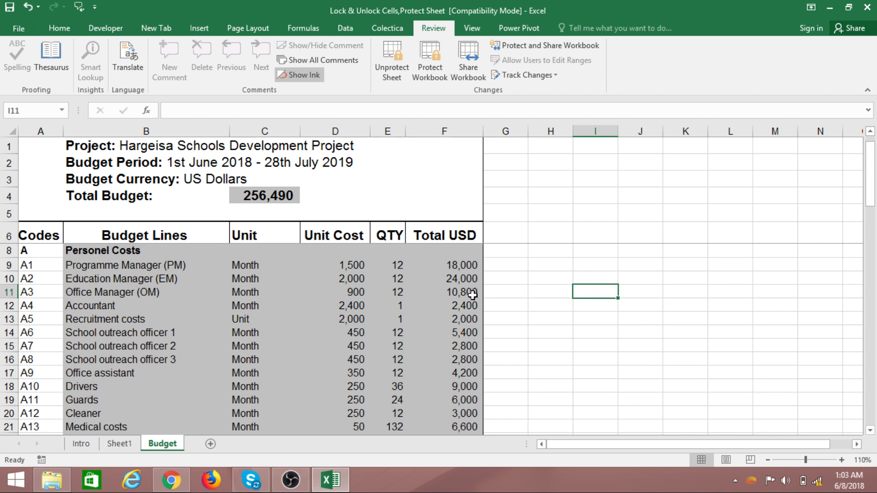
{"action": "left_click", "coordinate": [377, 305]}
{"action": "left_click", "coordinate": [377, 212]}
{"action": "left_click", "coordinate": [385, 163]}
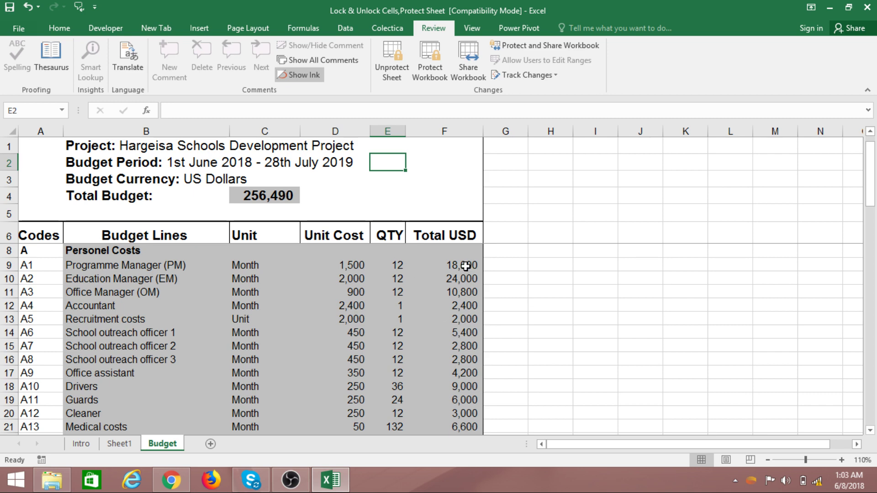
{"action": "left_click", "coordinate": [457, 139]}
{"action": "scroll", "coordinate": [453, 276], "scroll_direction": "down", "scroll_amount": 15}
{"action": "scroll", "coordinate": [462, 360], "scroll_direction": "down", "scroll_amount": 3}
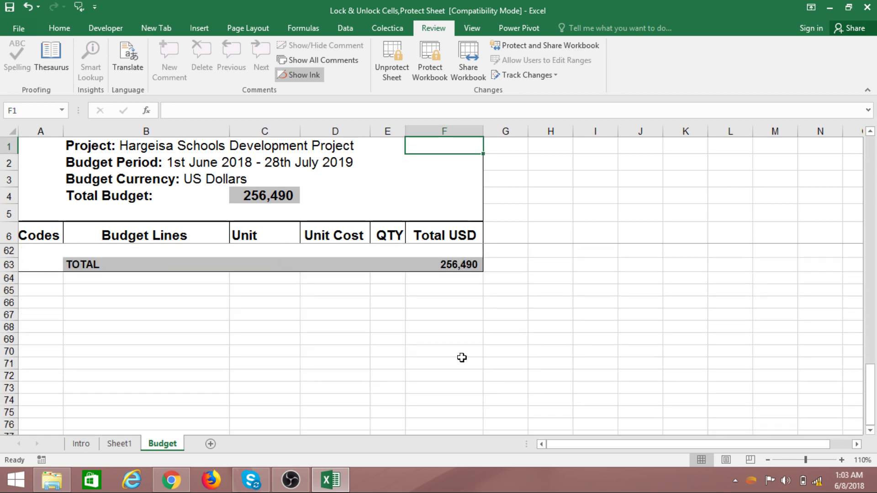
{"action": "scroll", "coordinate": [454, 273], "scroll_direction": "up", "scroll_amount": 18}
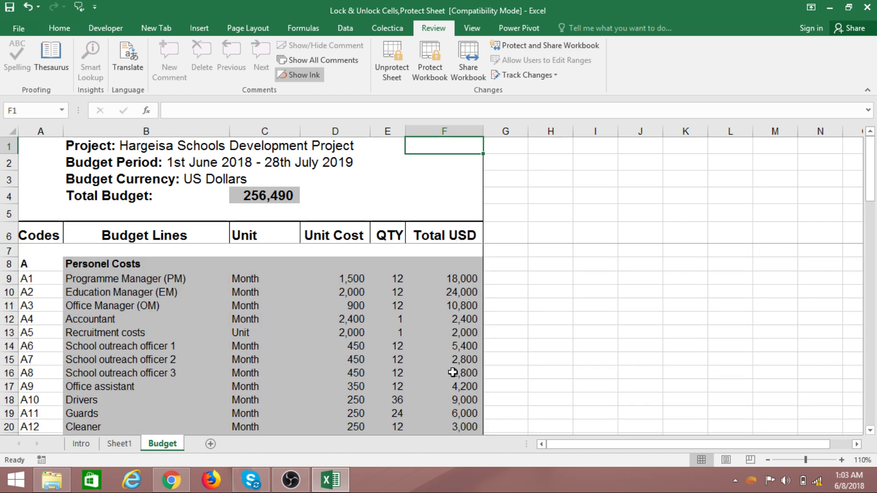
{"action": "left_click", "coordinate": [141, 318]}
{"action": "left_click", "coordinate": [249, 360]}
{"action": "left_click", "coordinate": [347, 346]}
{"action": "left_click", "coordinate": [389, 293]}
{"action": "left_click", "coordinate": [388, 282]}
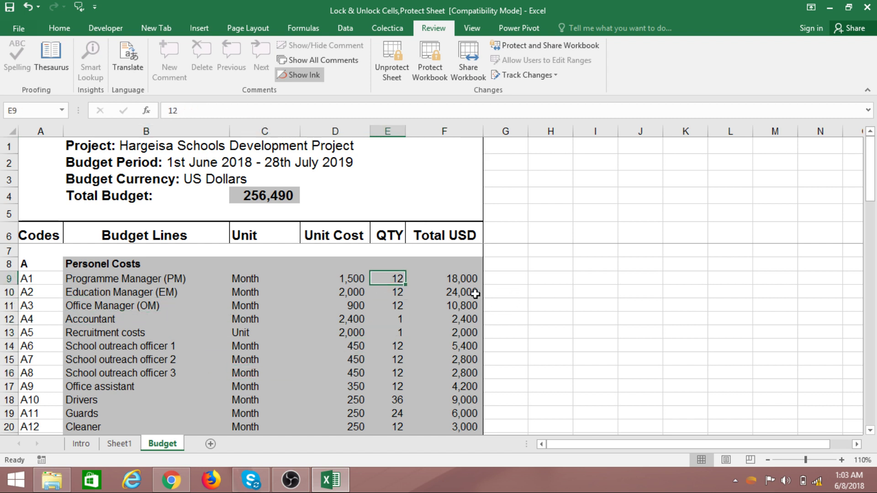
{"action": "left_click", "coordinate": [354, 282]}
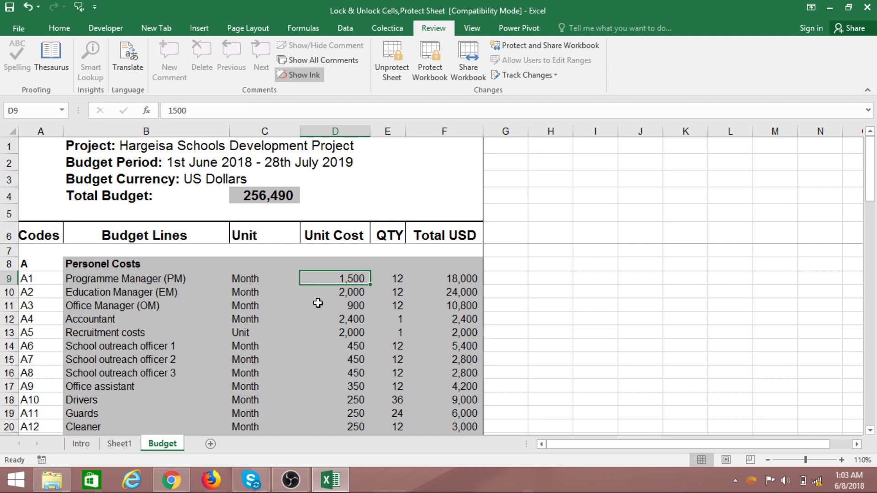
{"action": "left_click", "coordinate": [115, 281]}
{"action": "left_click", "coordinate": [242, 281]}
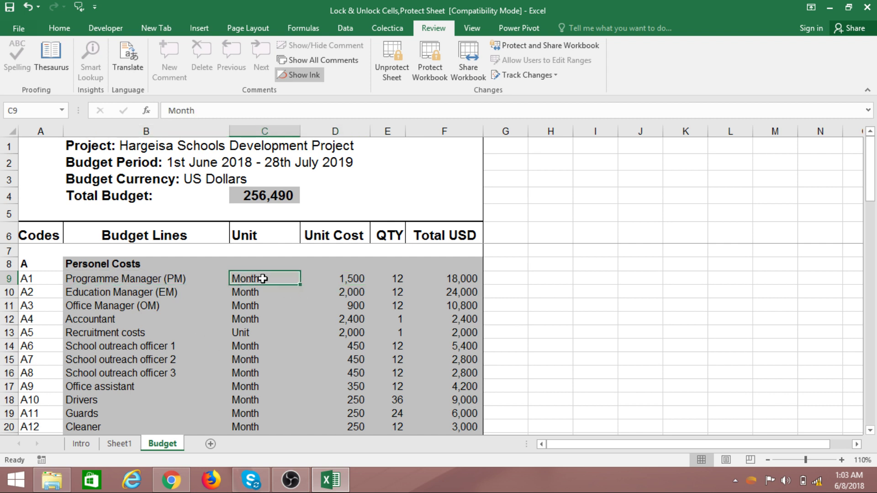
{"action": "left_click", "coordinate": [348, 278]}
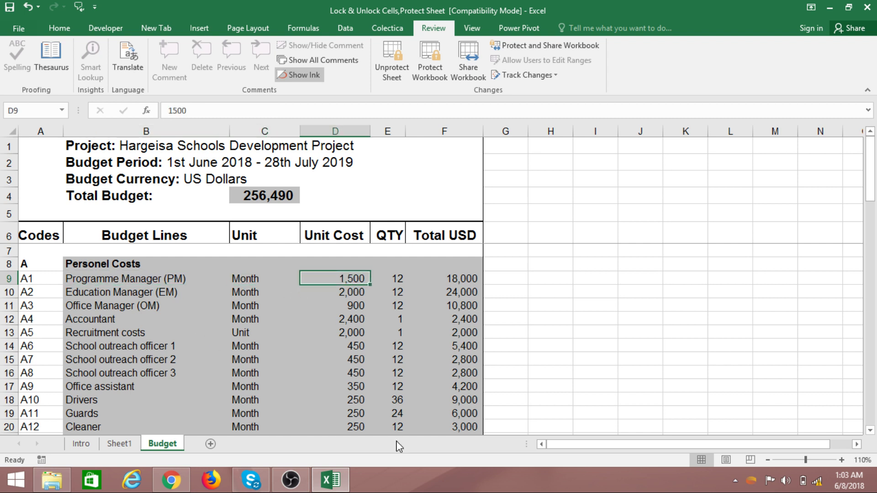
- Enter 1,600 as the Programme Manager unit cost in D9
{"action": "type", "text": "16"}
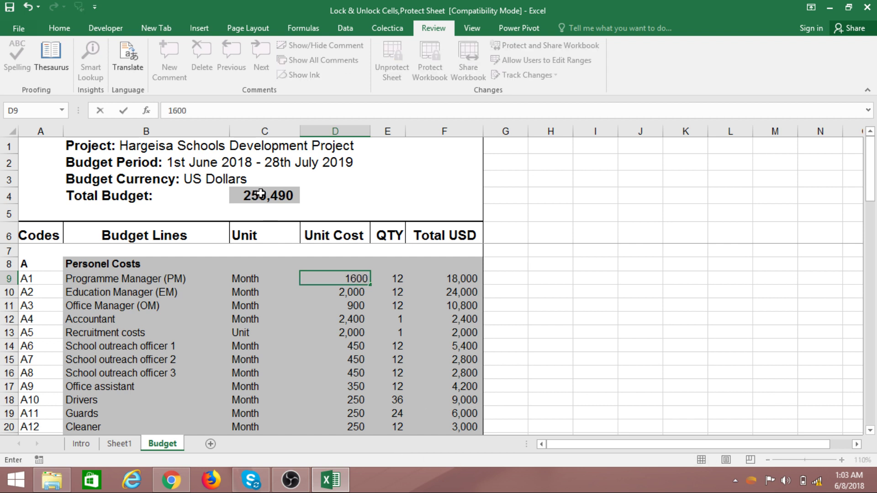
{"action": "key", "text": "ctrl+Return"}
{"action": "key", "text": "Down"}
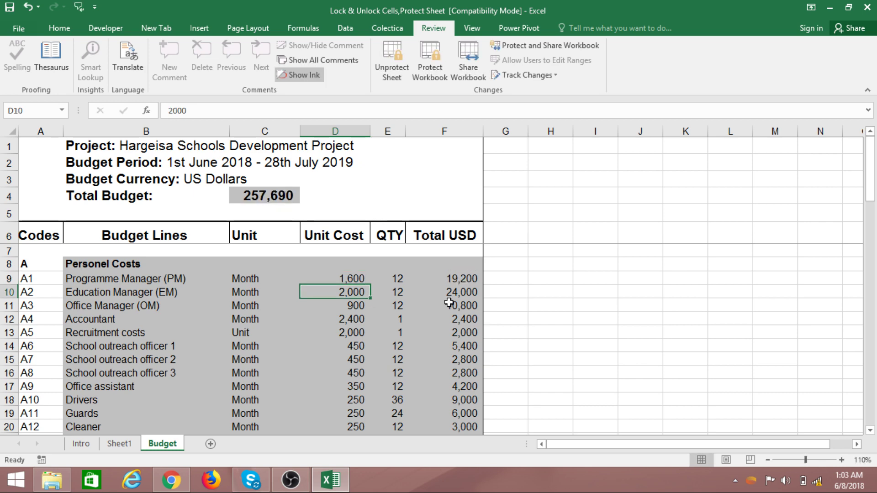
{"action": "scroll", "coordinate": [445, 320], "scroll_direction": "down", "scroll_amount": 10}
{"action": "scroll", "coordinate": [434, 326], "scroll_direction": "up", "scroll_amount": 6}
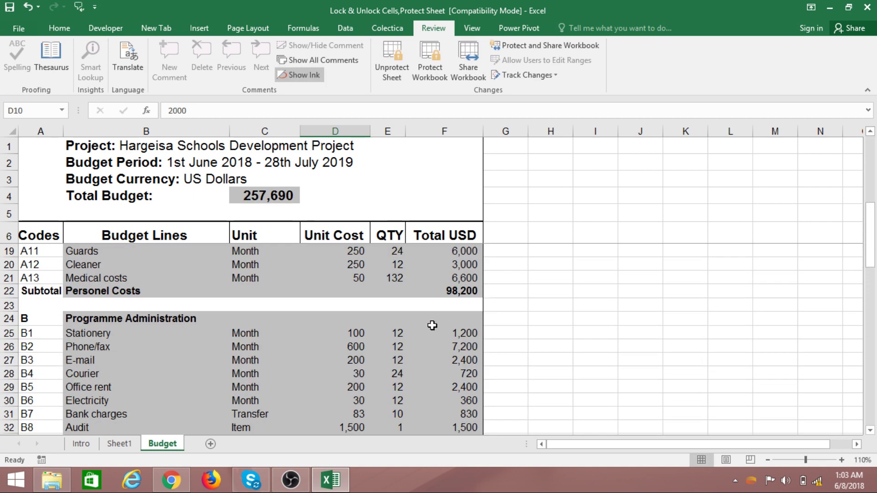
{"action": "scroll", "coordinate": [433, 327], "scroll_direction": "up", "scroll_amount": 4}
- Change D9 to 1,400, giving a 16,800 line total and 255,290 Total Budget
{"action": "left_click", "coordinate": [360, 276]}
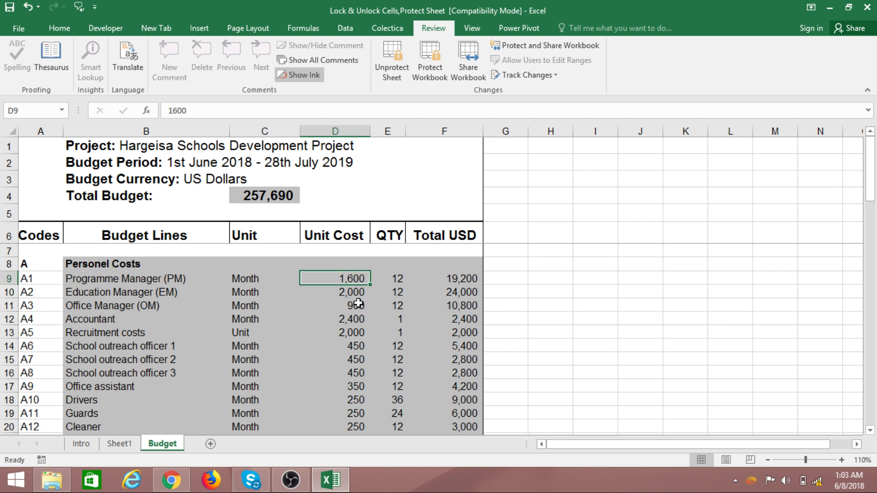
{"action": "type", "text": "140"}
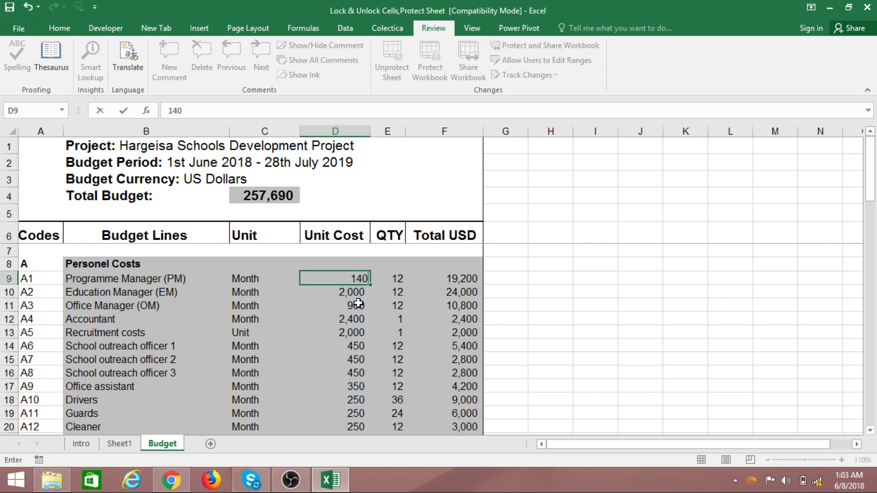
{"action": "key", "text": "Return"}
{"action": "key", "text": "Left"}
{"action": "scroll", "coordinate": [385, 282], "scroll_direction": "down", "scroll_amount": 1}
{"action": "scroll", "coordinate": [388, 280], "scroll_direction": "down", "scroll_amount": 13}
{"action": "scroll", "coordinate": [395, 298], "scroll_direction": "up", "scroll_amount": 13}
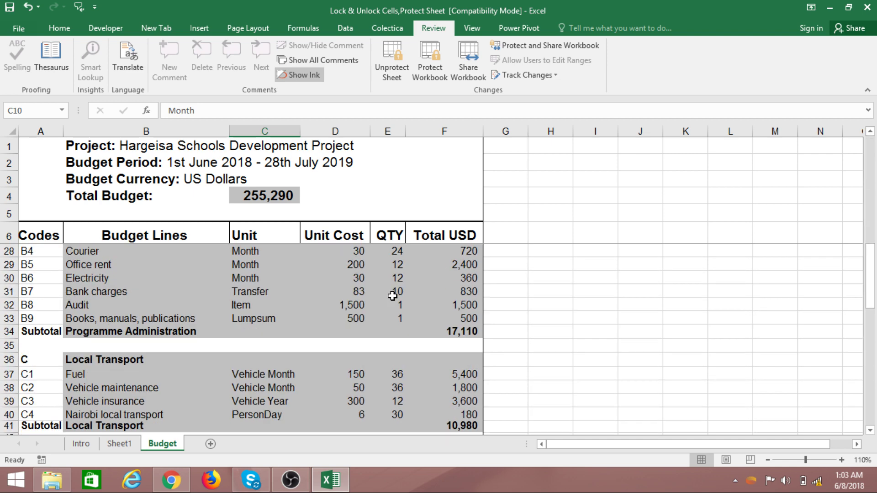
{"action": "left_click", "coordinate": [232, 180]}
{"action": "left_click", "coordinate": [140, 166]}
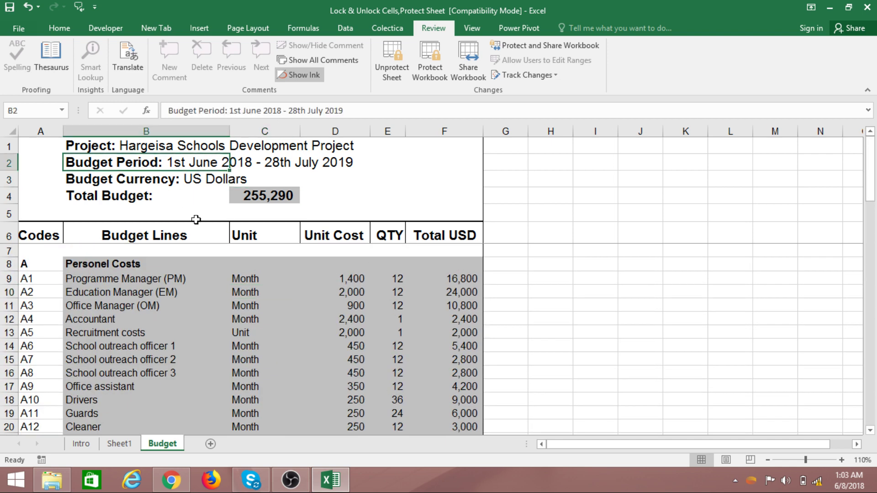
{"action": "scroll", "coordinate": [474, 296], "scroll_direction": "down", "scroll_amount": 14}
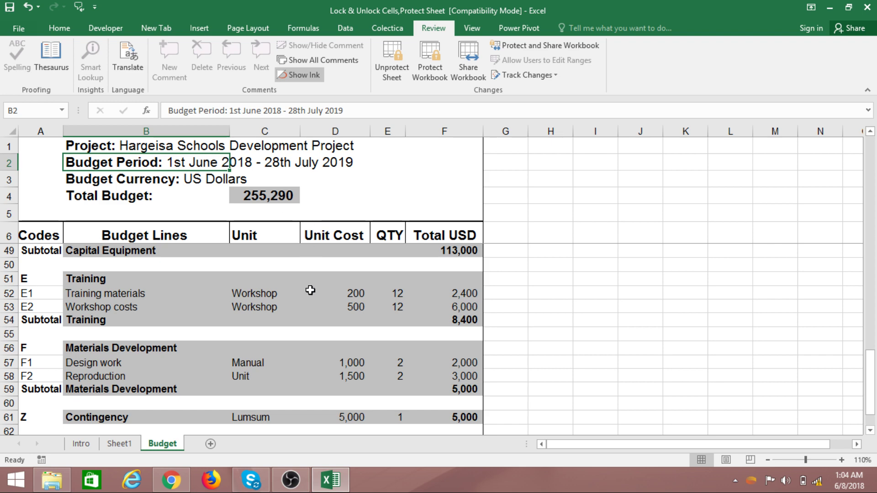
{"action": "scroll", "coordinate": [288, 279], "scroll_direction": "up", "scroll_amount": 3}
{"action": "scroll", "coordinate": [288, 279], "scroll_direction": "up", "scroll_amount": 9}
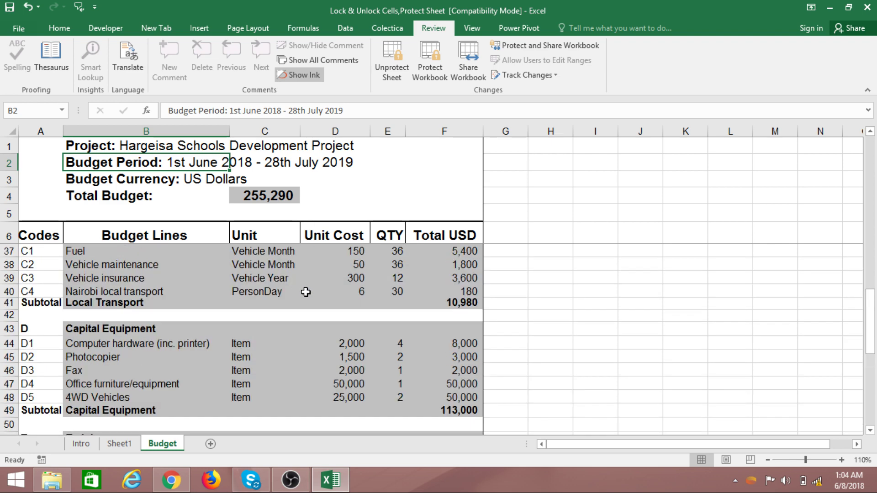
{"action": "scroll", "coordinate": [290, 289], "scroll_direction": "up", "scroll_amount": 2}
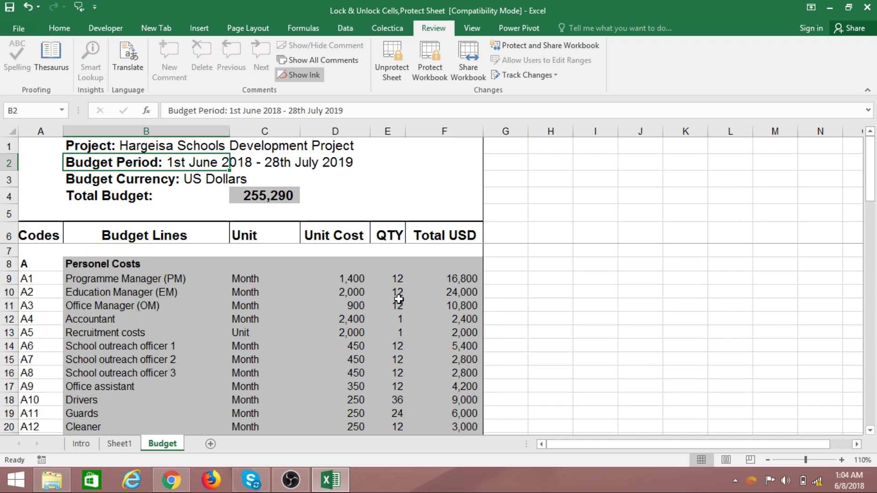
{"action": "scroll", "coordinate": [398, 300], "scroll_direction": "down", "scroll_amount": 3}
{"action": "scroll", "coordinate": [295, 302], "scroll_direction": "down", "scroll_amount": 3}
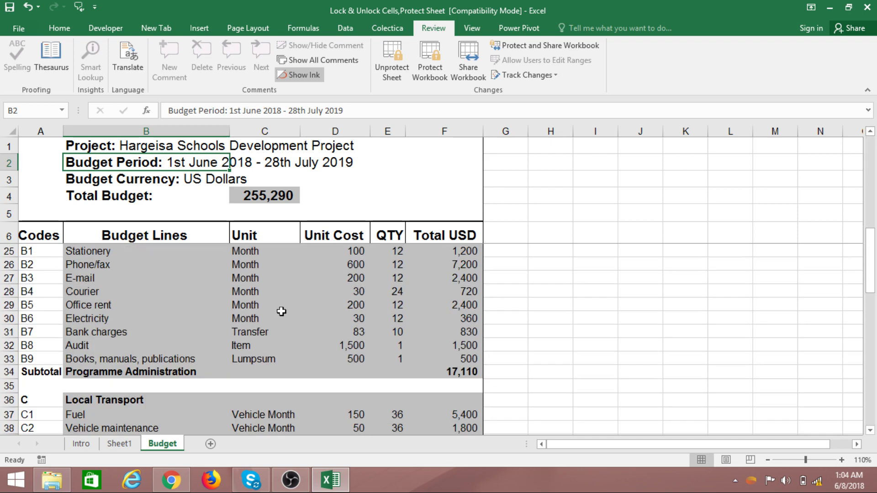
{"action": "scroll", "coordinate": [278, 315], "scroll_direction": "down", "scroll_amount": 1}
{"action": "scroll", "coordinate": [280, 329], "scroll_direction": "down", "scroll_amount": 1}
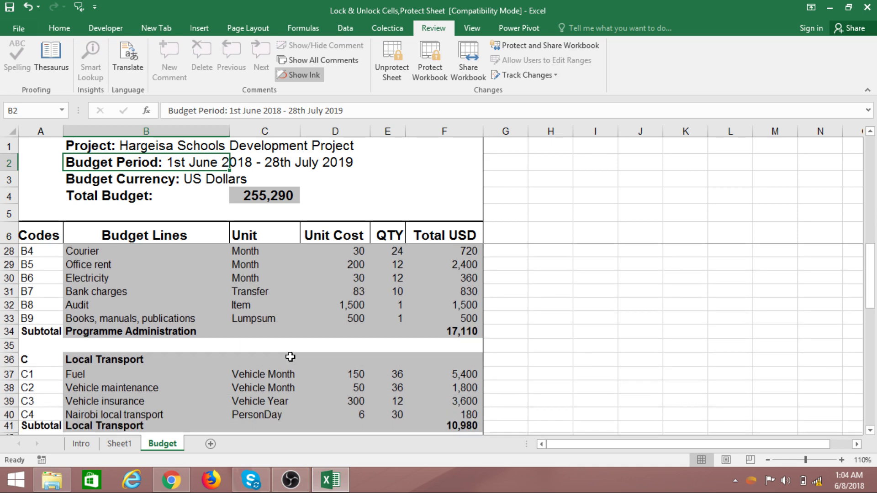
{"action": "scroll", "coordinate": [256, 337], "scroll_direction": "down", "scroll_amount": 2}
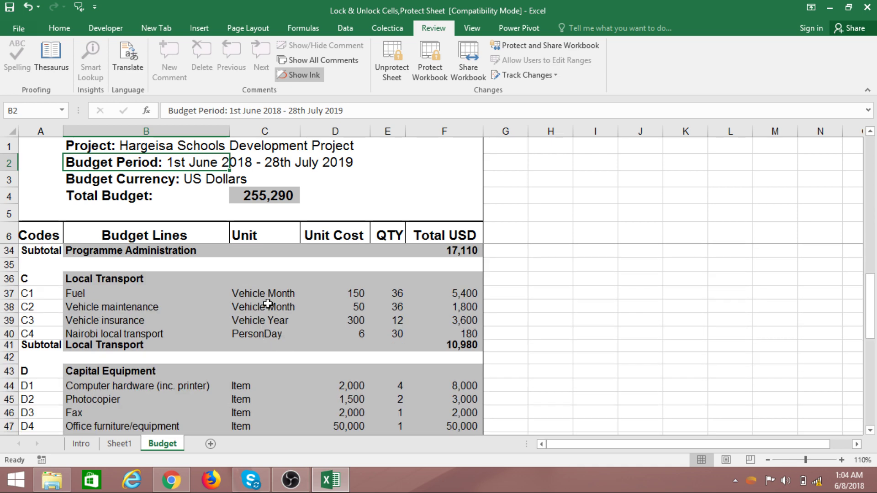